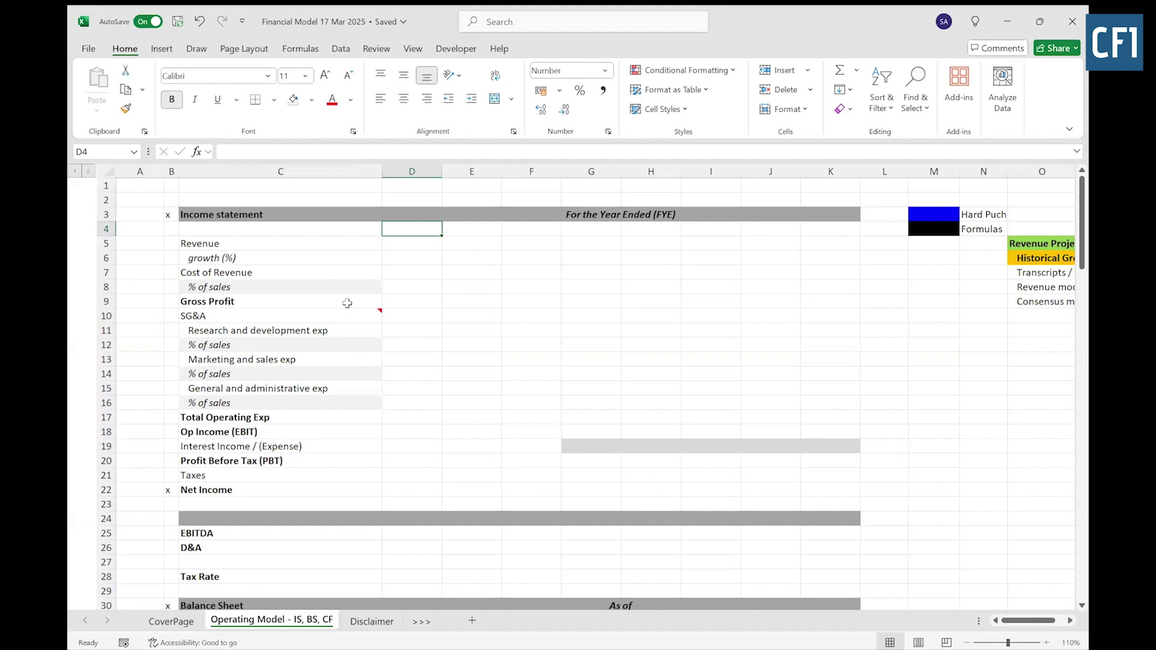
Step: Review the income statement line items from Revenue to Net Income and the empty yearly columns D5:K22 beside them
click(283, 217)
drag(250, 244, 245, 490)
click(236, 241)
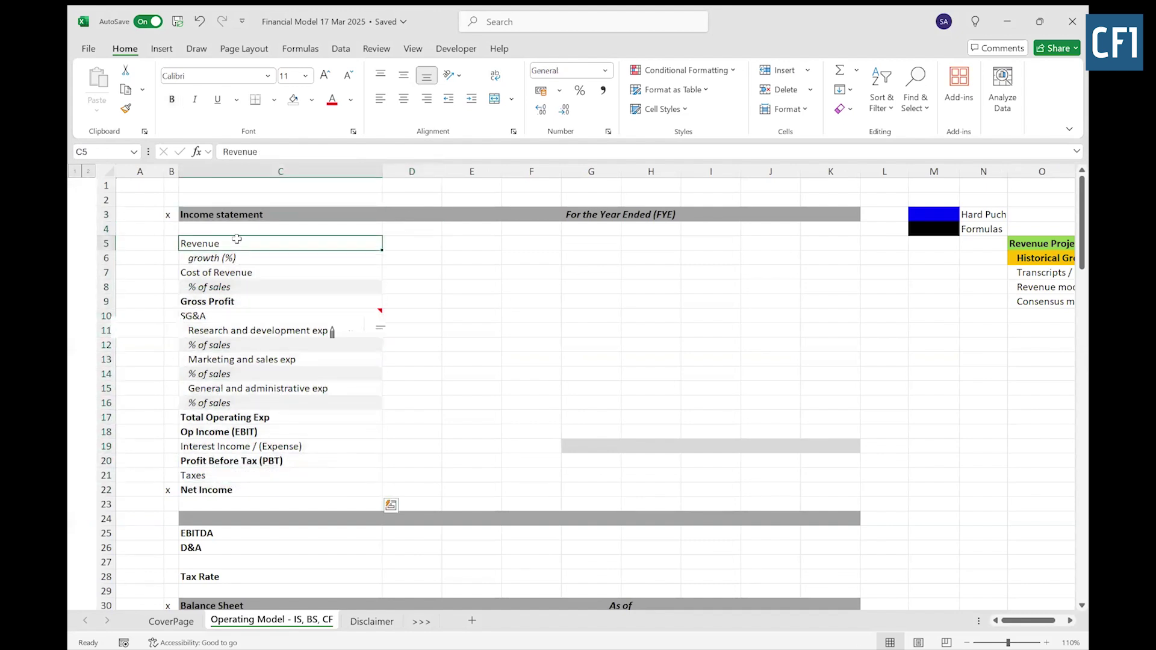
click(249, 273)
click(250, 303)
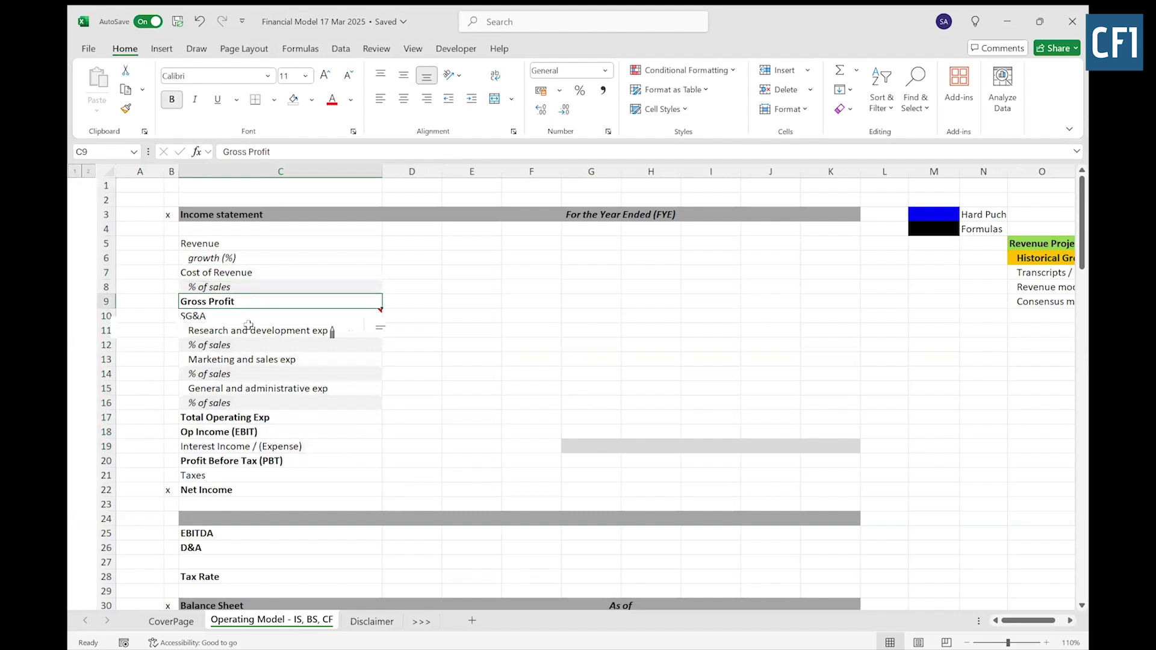
click(249, 332)
click(247, 360)
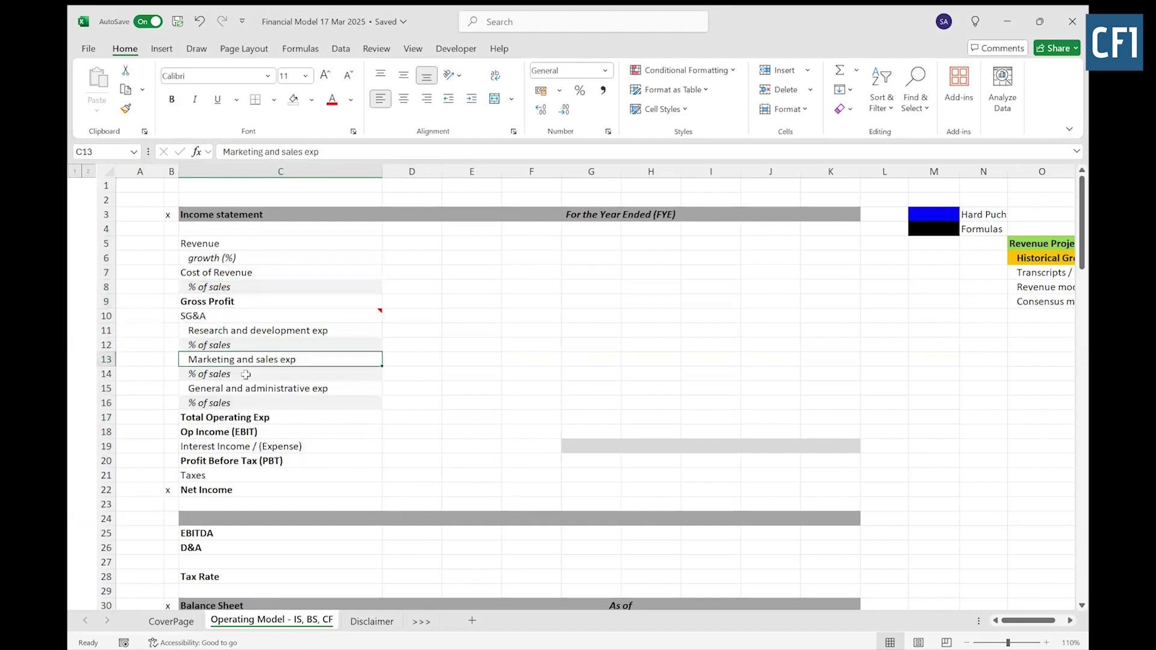
click(244, 388)
click(249, 418)
click(245, 432)
click(282, 449)
click(283, 461)
click(275, 475)
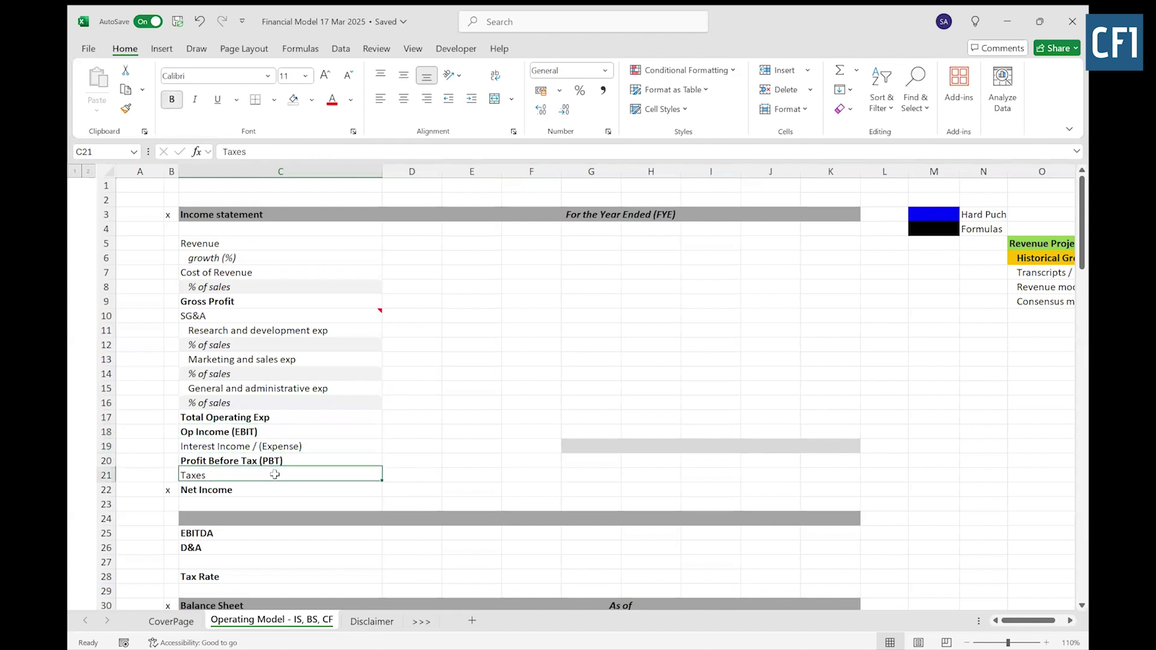
click(271, 490)
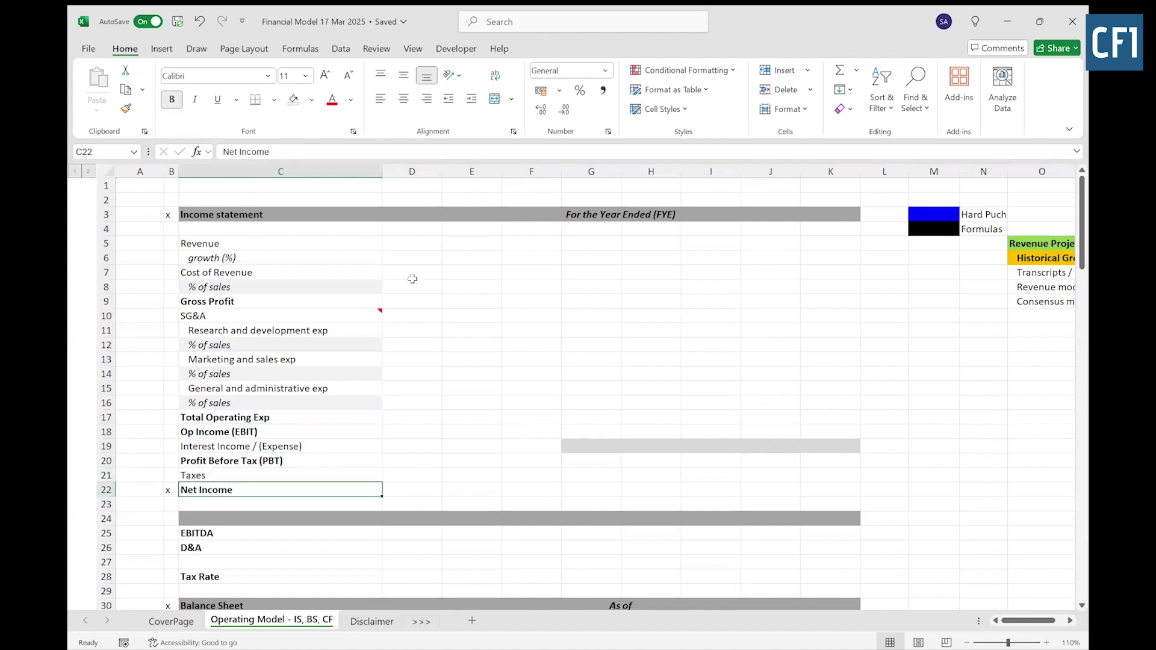
drag(408, 247, 820, 491)
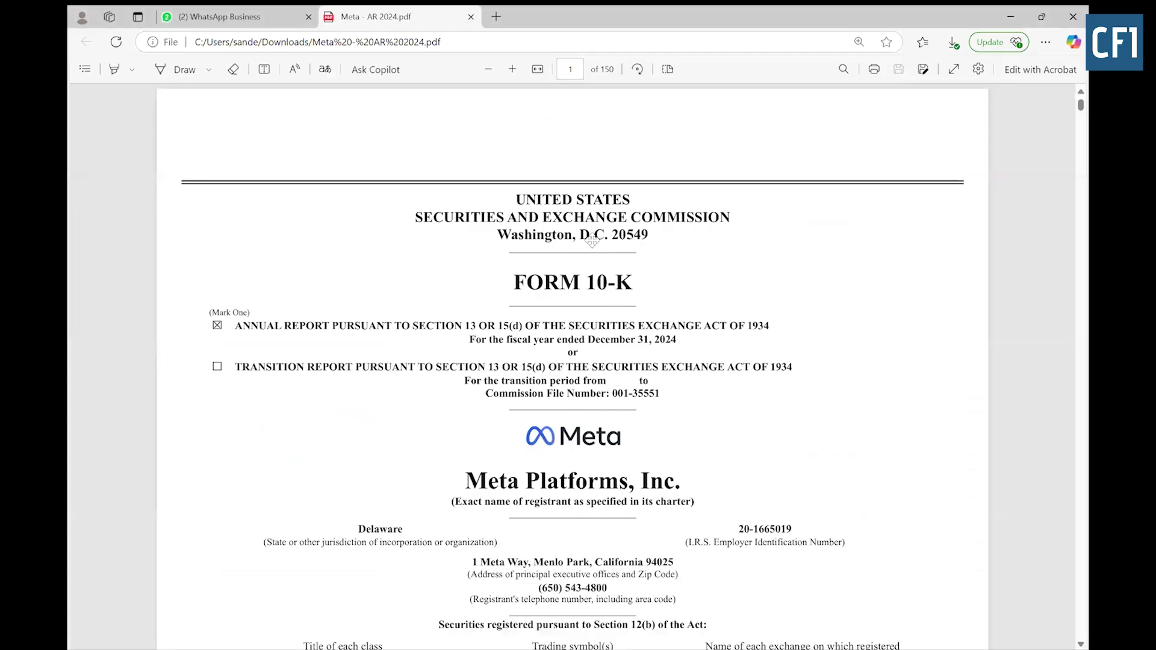
Step: In the Meta 2024 annual report PDF in the browser, go to page 88 and highlight "STATEMENTS OF INCOME" in the heading
click(578, 71)
text(88)
key(Return)
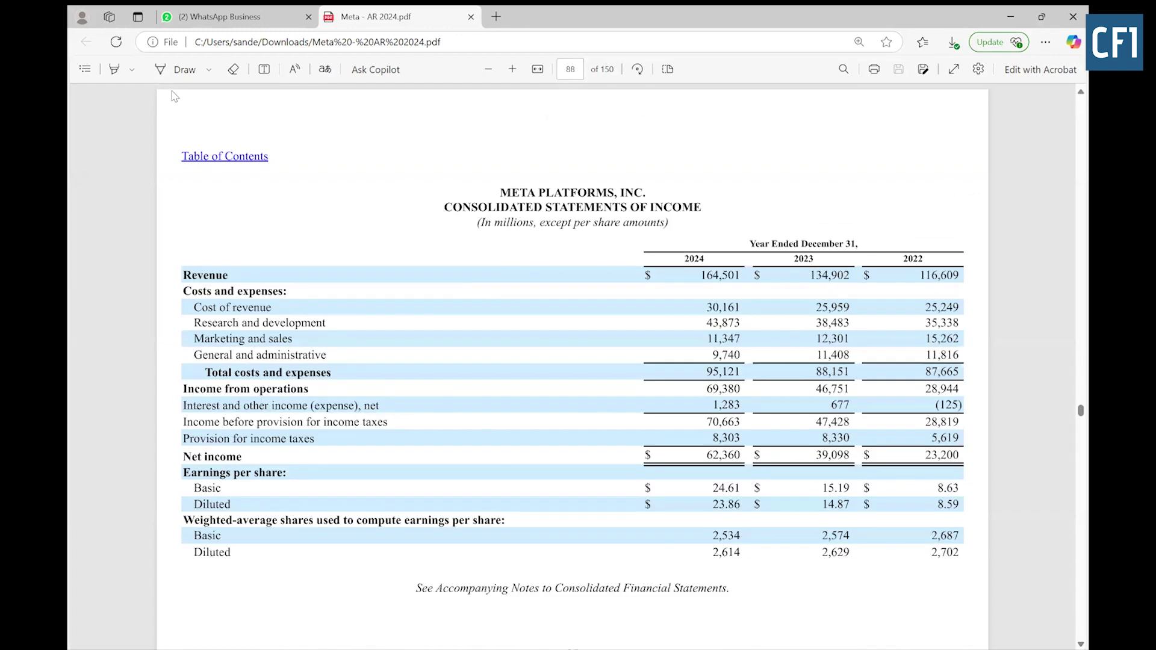
click(114, 69)
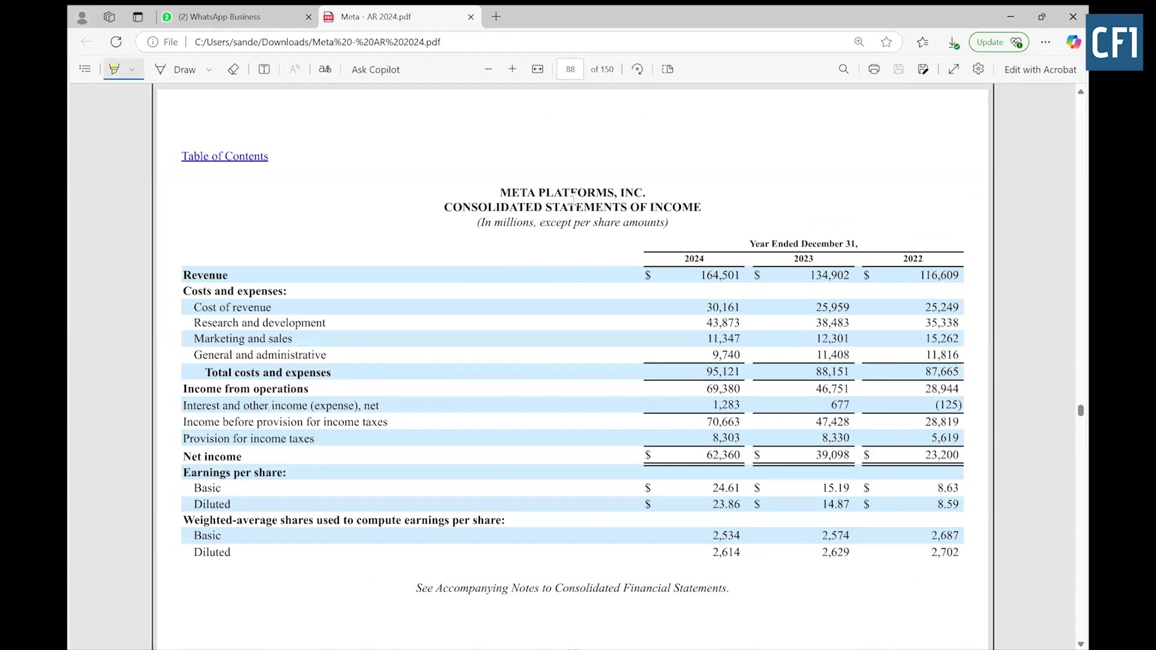
drag(546, 206, 703, 204)
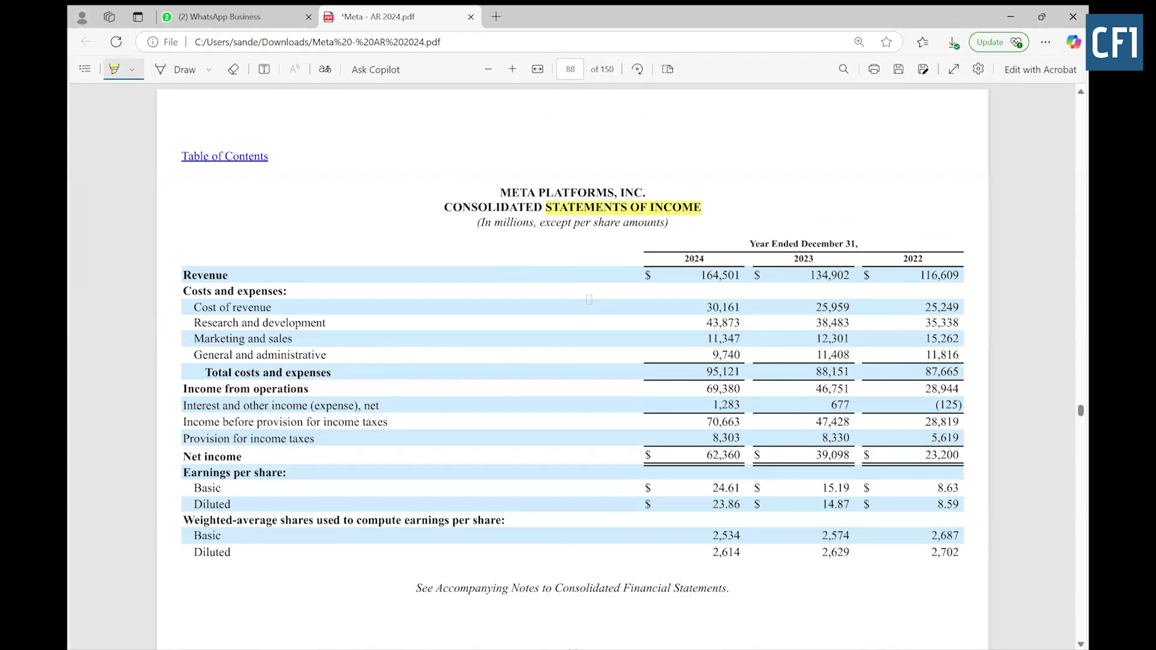
Step: Switch back to the Excel financial model and enter 2022 as the first year in D4, shown without decimals
key(alt+Tab)
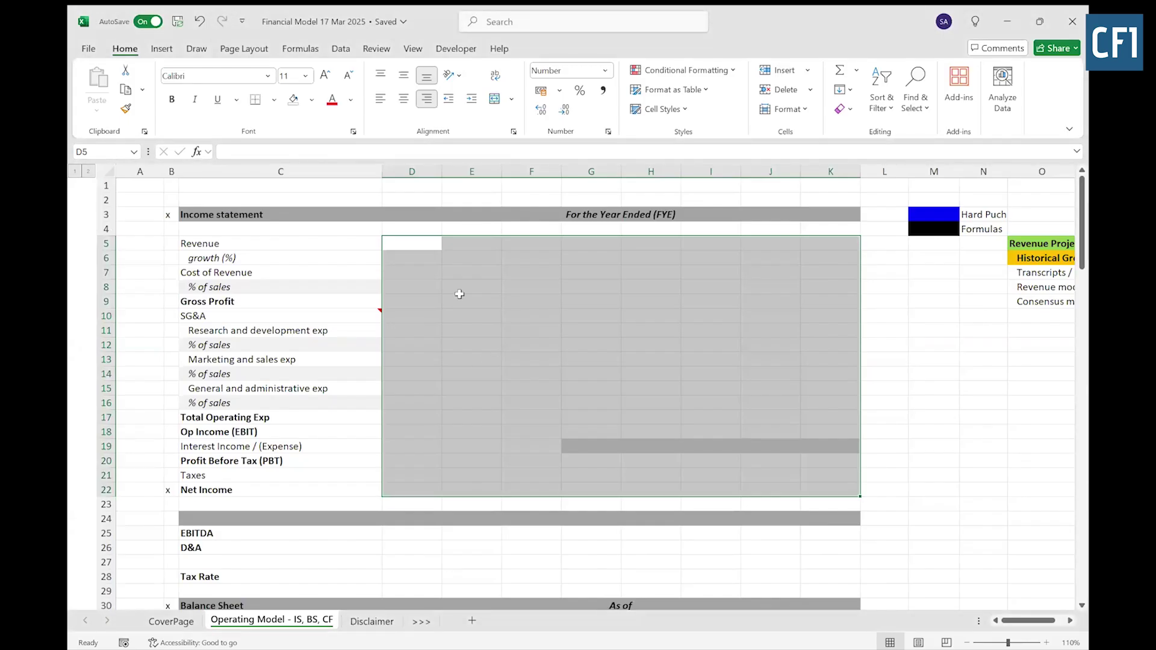
click(421, 229)
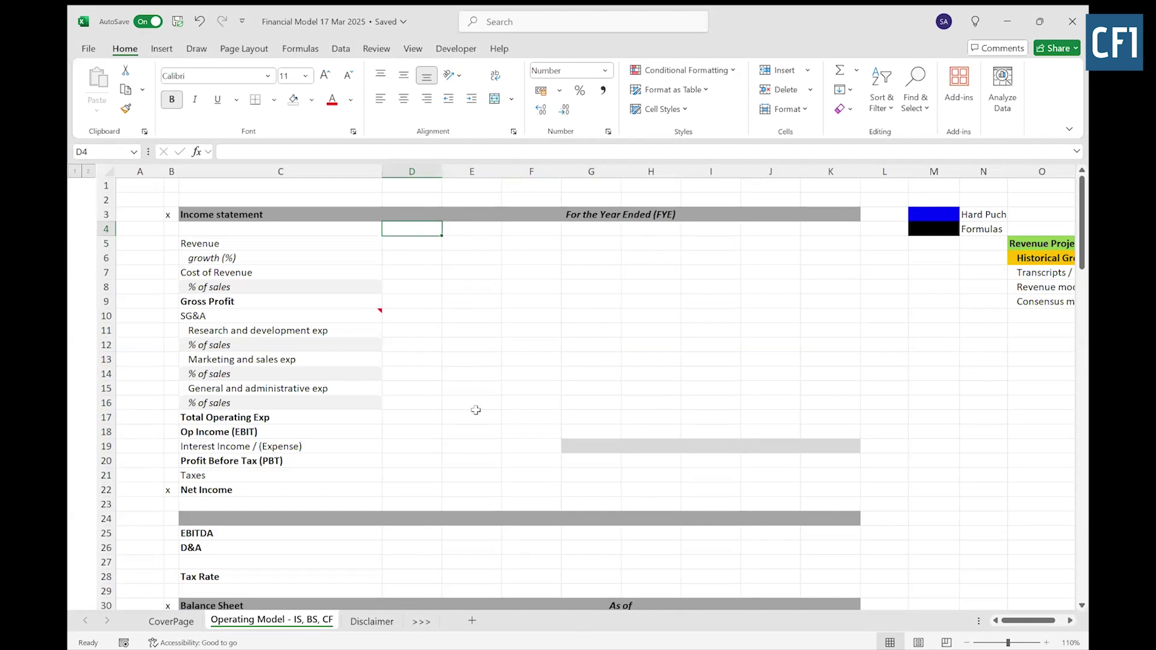
key(shift+Right)
key(shift+Right)
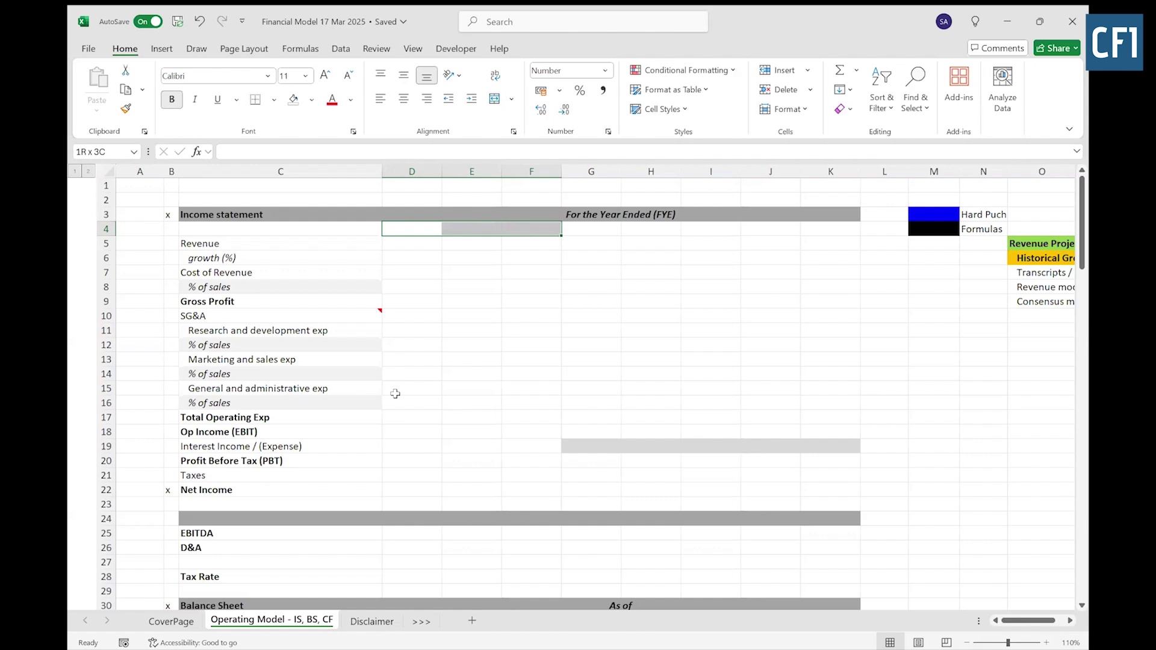
key(shift+Left)
key(shift+Left)
text(2022)
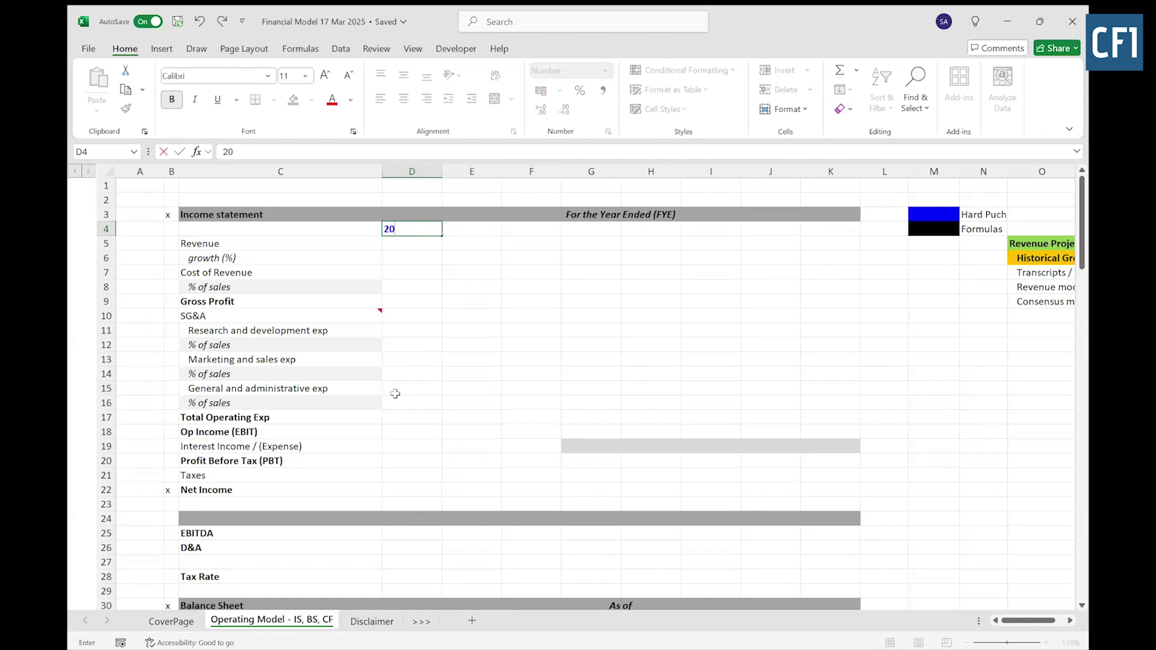
key(ctrl+Return)
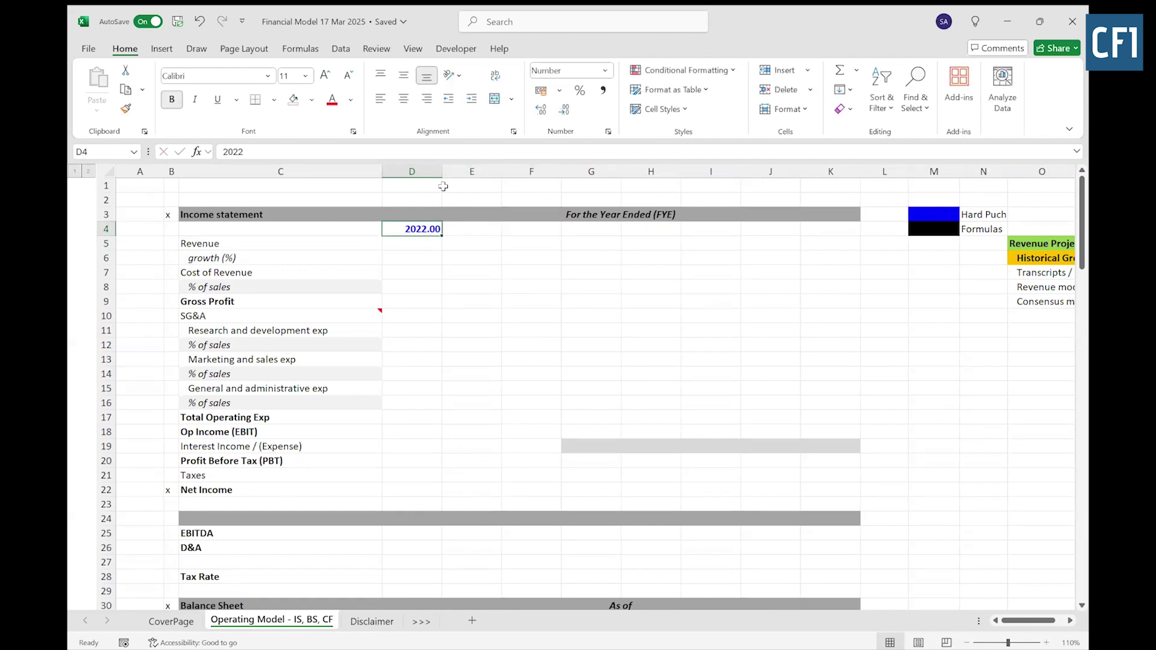
click(565, 111)
click(567, 112)
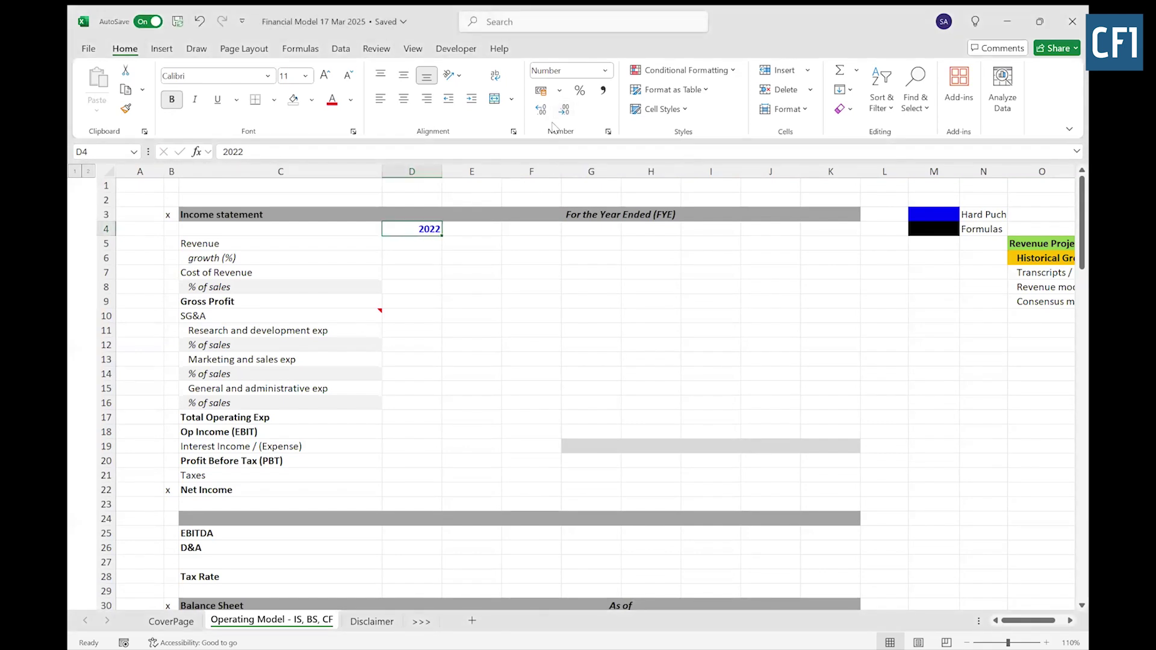
Step: Enter the formula =D4+1 in E4 for the second year and show it without decimals
key(Right)
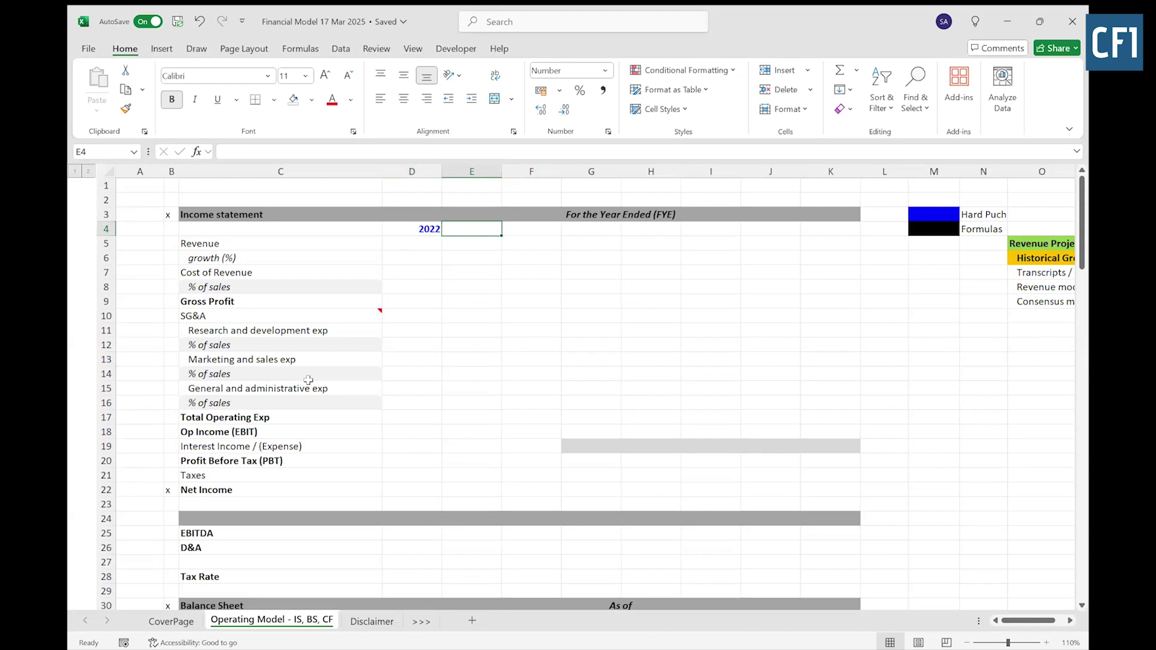
text(=)
key(Left)
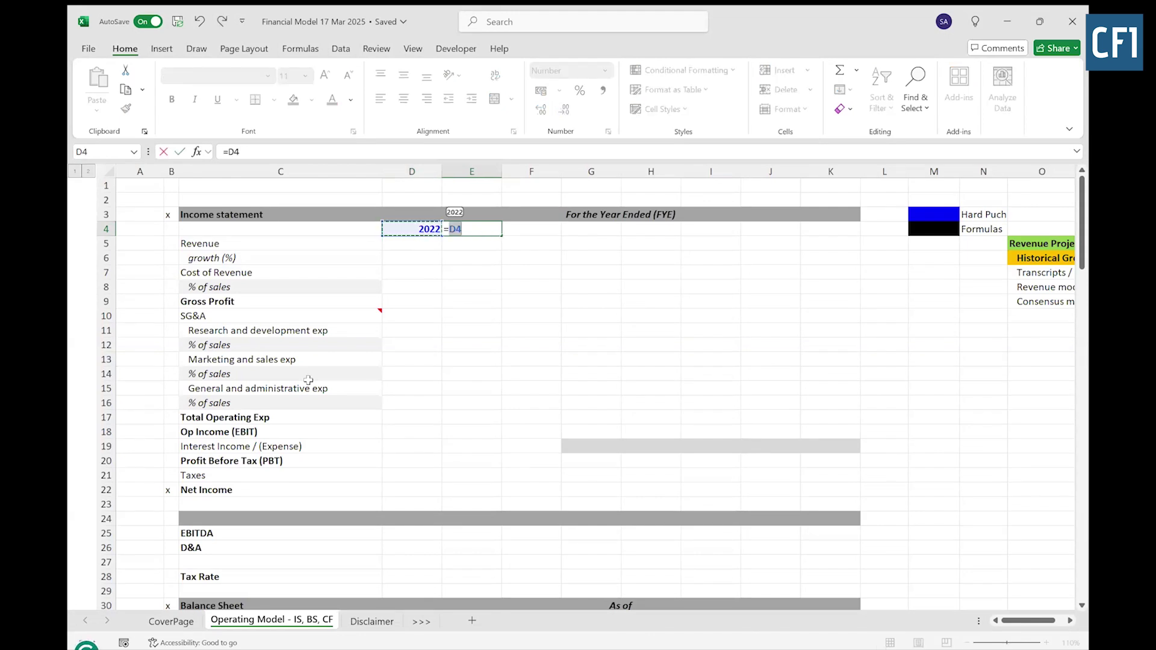
text(+1)
key(Return)
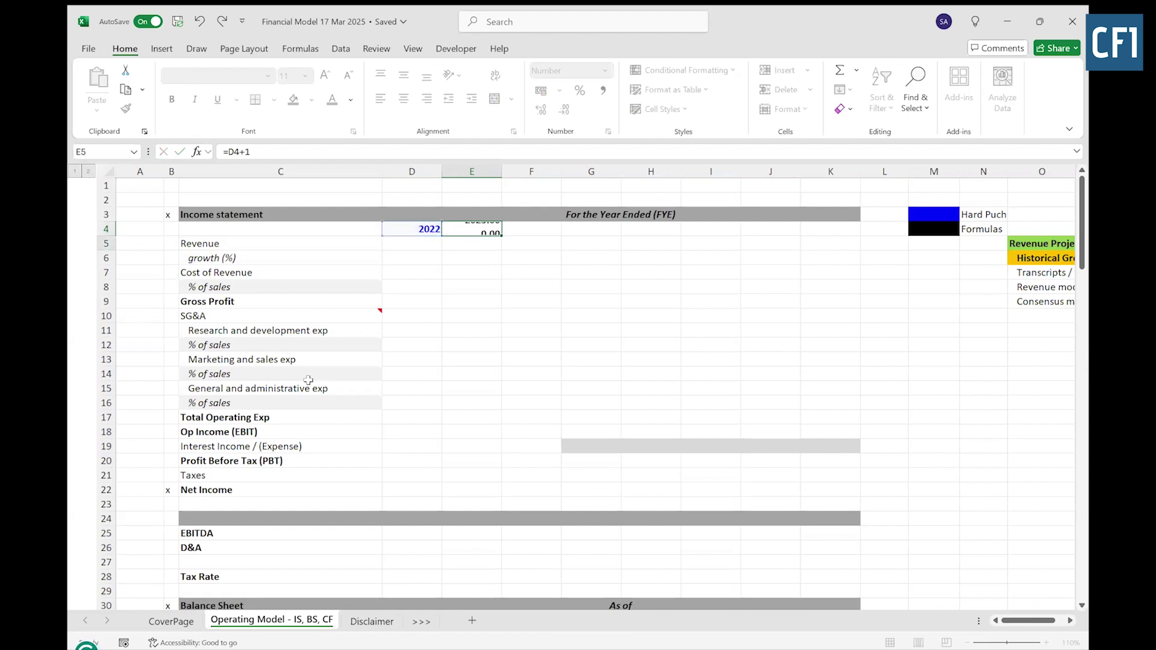
key(Up)
key(ctrl+shift+asciitilde)
Step: Fill the year formula from E4 across F4 to K4 so the header runs to 2029
key(Right)
key(ctrl+r)
key(F2)
key(Escape)
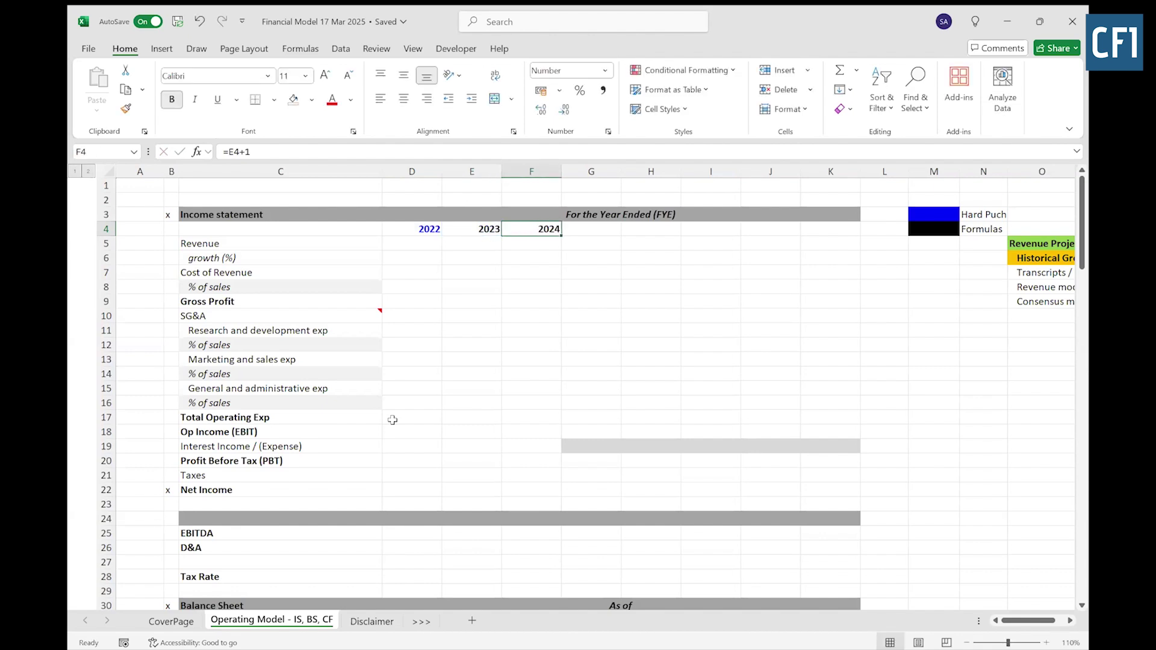
key(shift+Right)
key(shift+Right)
key(shift+Right)
key(shift+Right)
key(shift+Right)
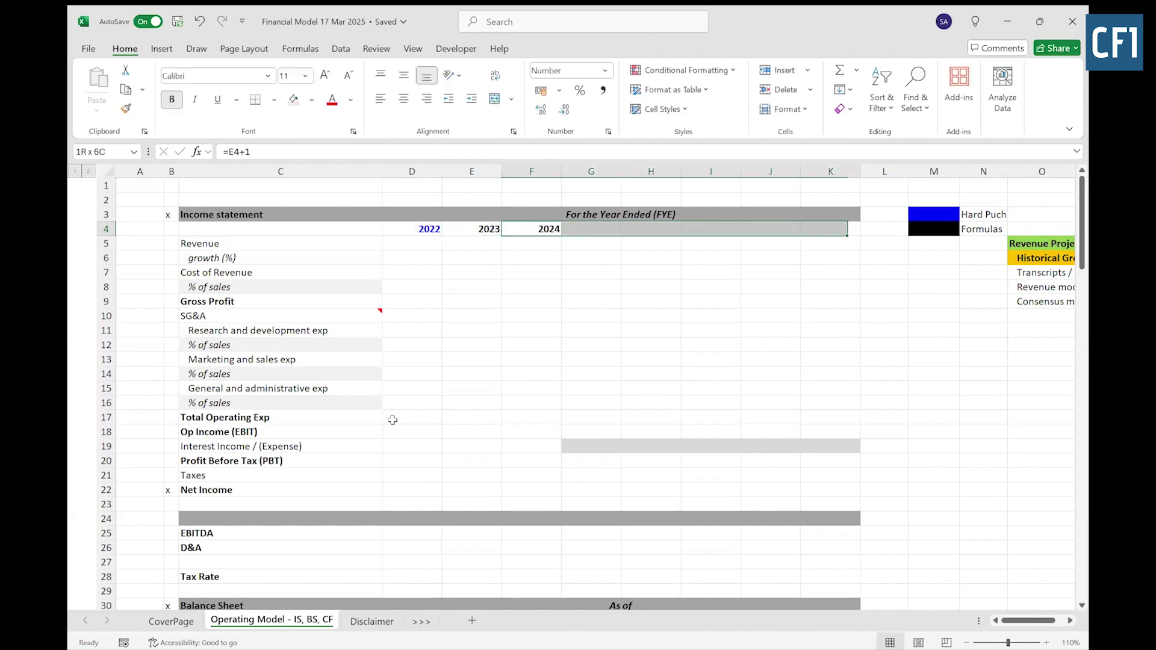
key(ctrl+r)
Step: Check the year header row D4:K4, inspecting the hard-coded first year and the plus-one formulas in the following cells
key(Left)
key(Left)
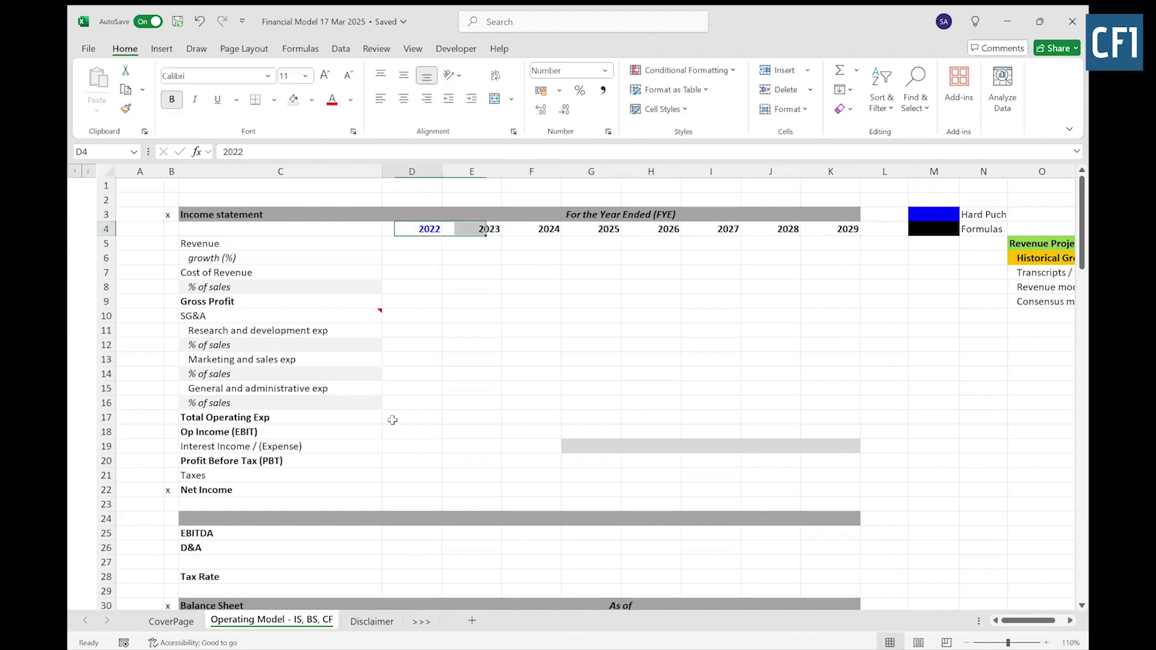
key(ctrl+shift+Right)
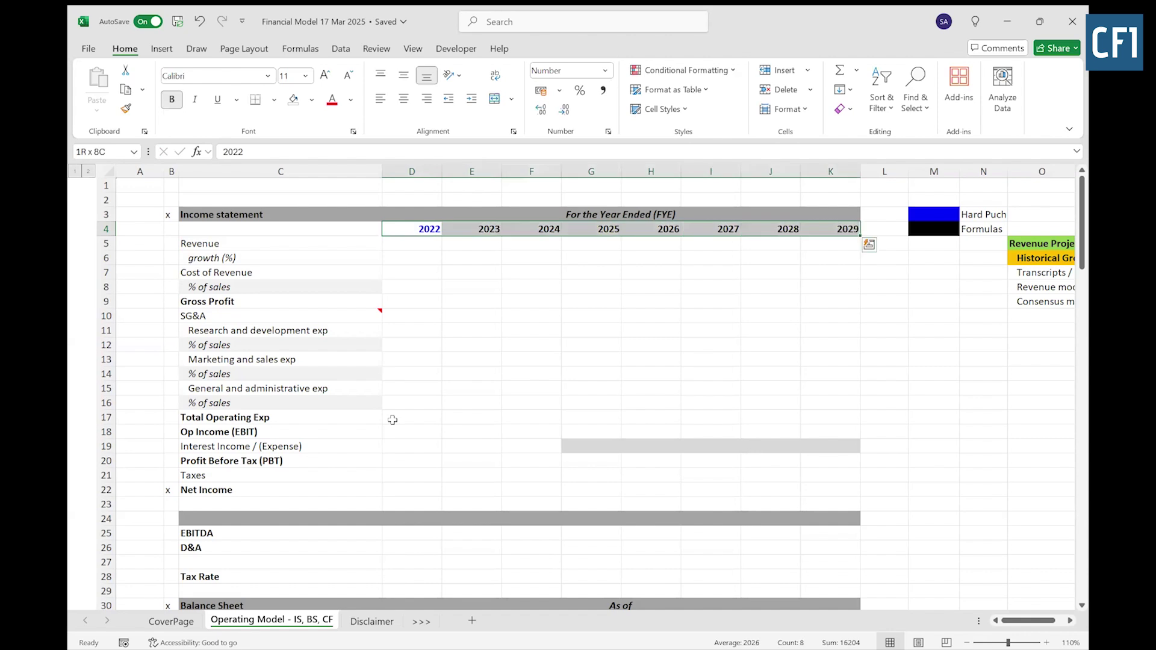
key(ctrl+shift+Left)
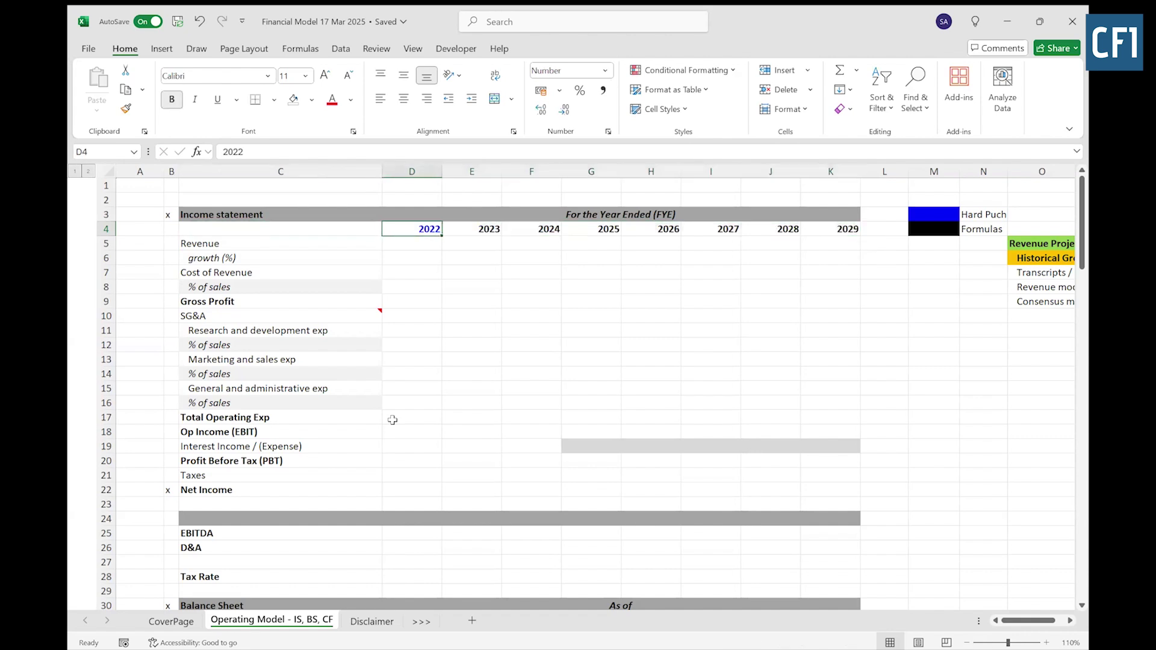
key(F2)
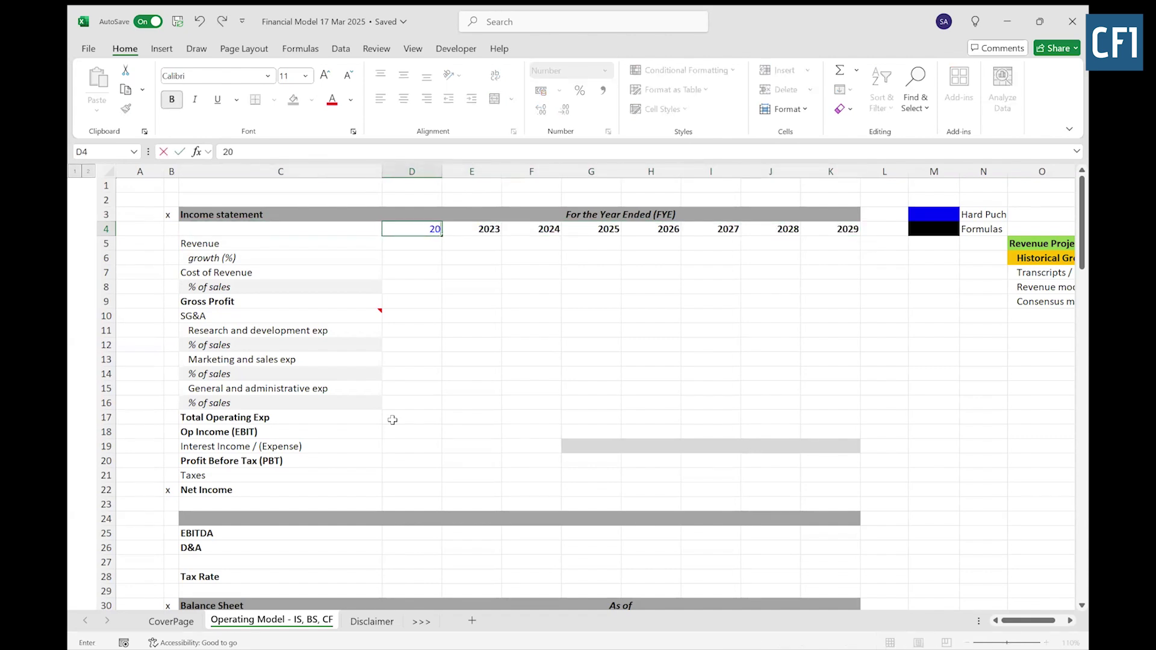
key(Escape)
key(Right)
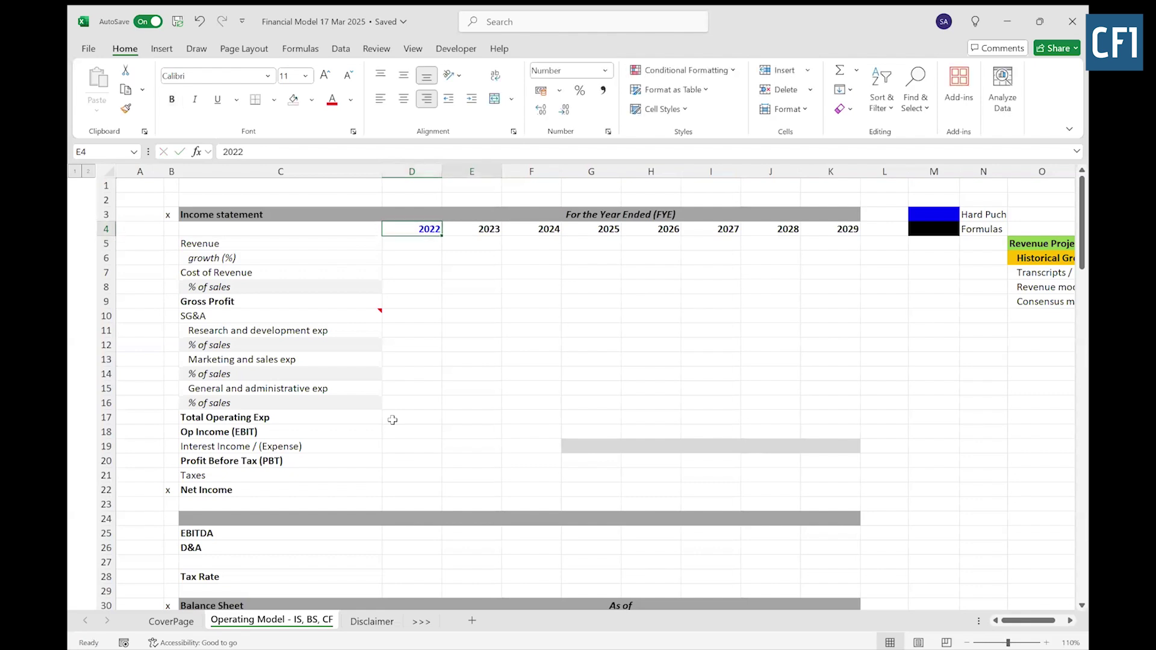
text(=D4+1)
key(Right)
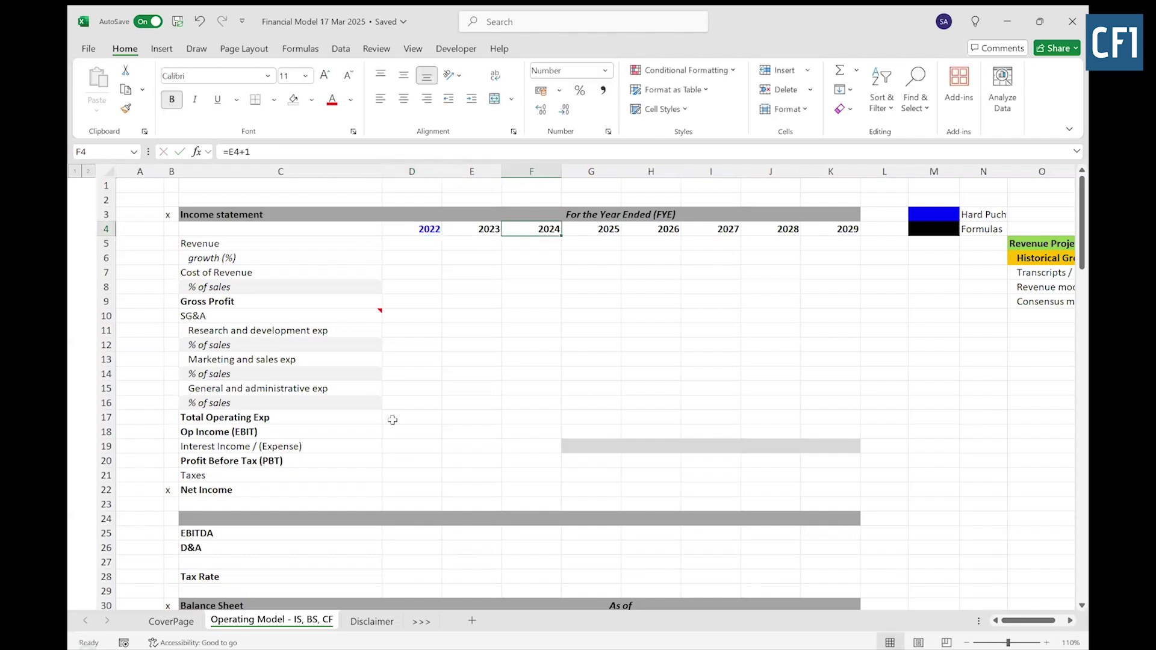
key(Right)
text(=F4+1)
key(Right)
key(Right)
key(Right)
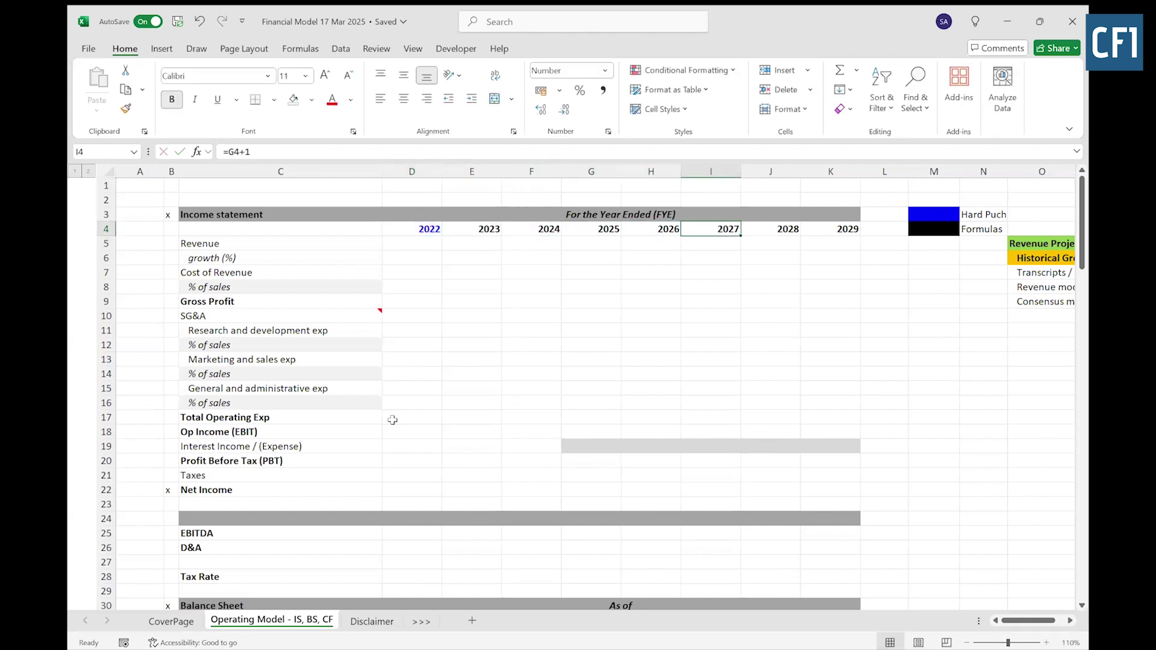
key(F2)
key(Escape)
key(Left)
key(Left)
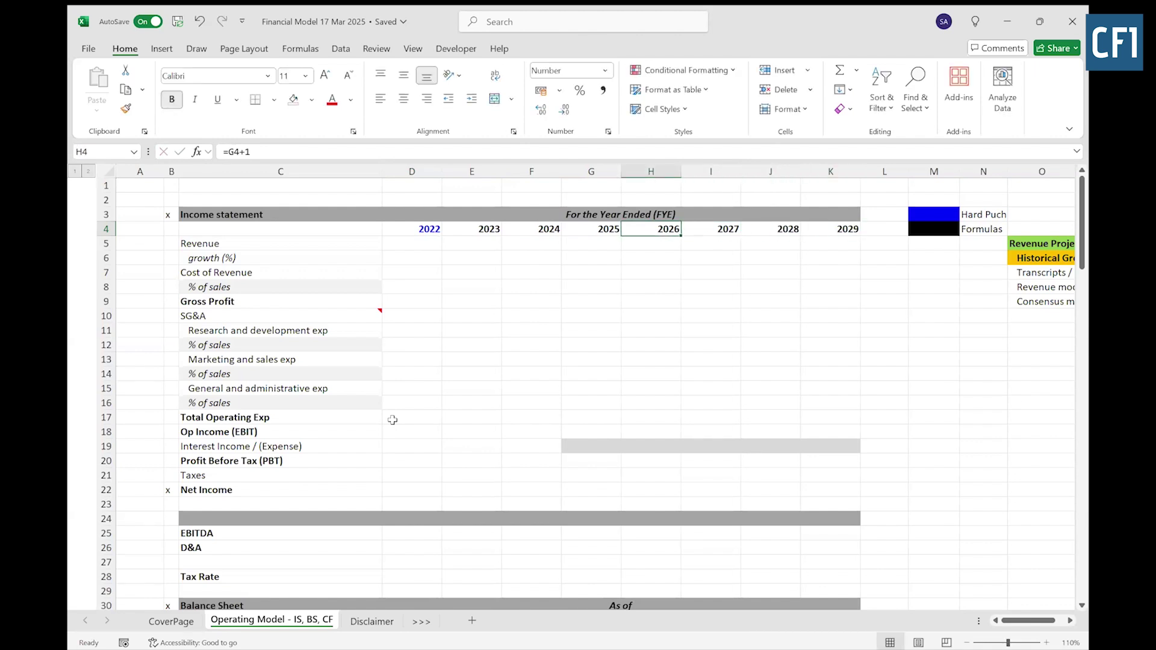
Step: Select the formula-driven years E4:K4 and check their font colour against the available colours
key(Left)
key(Left)
key(Left)
key(Left)
key(Right)
key(ctrl+shift+Right)
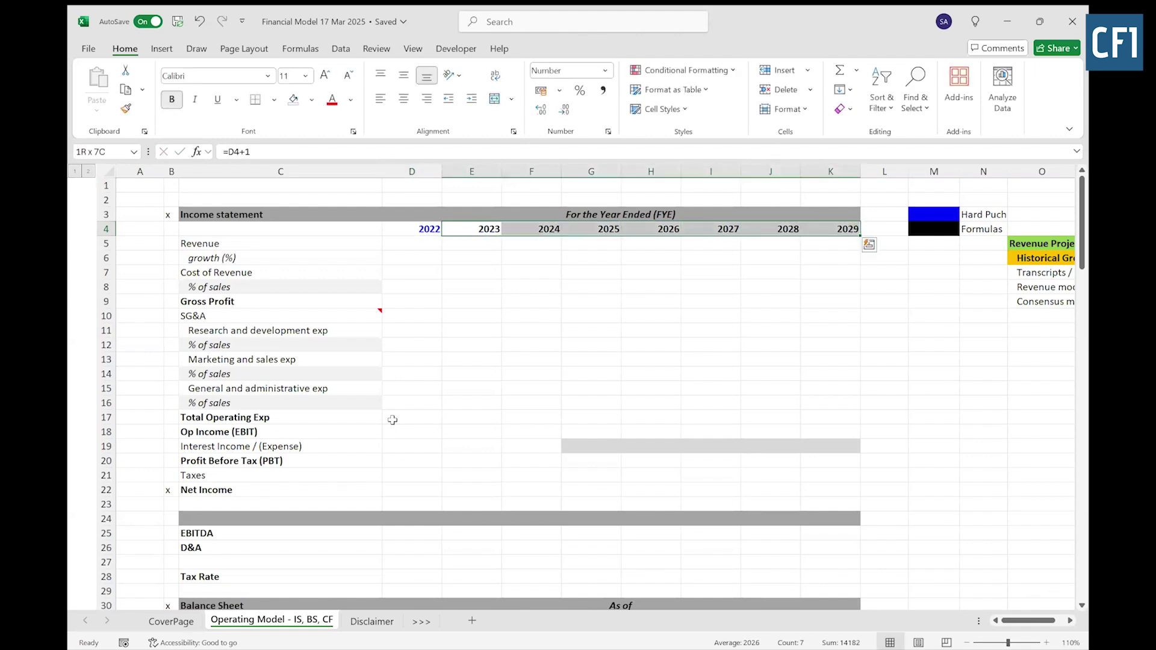
click(350, 101)
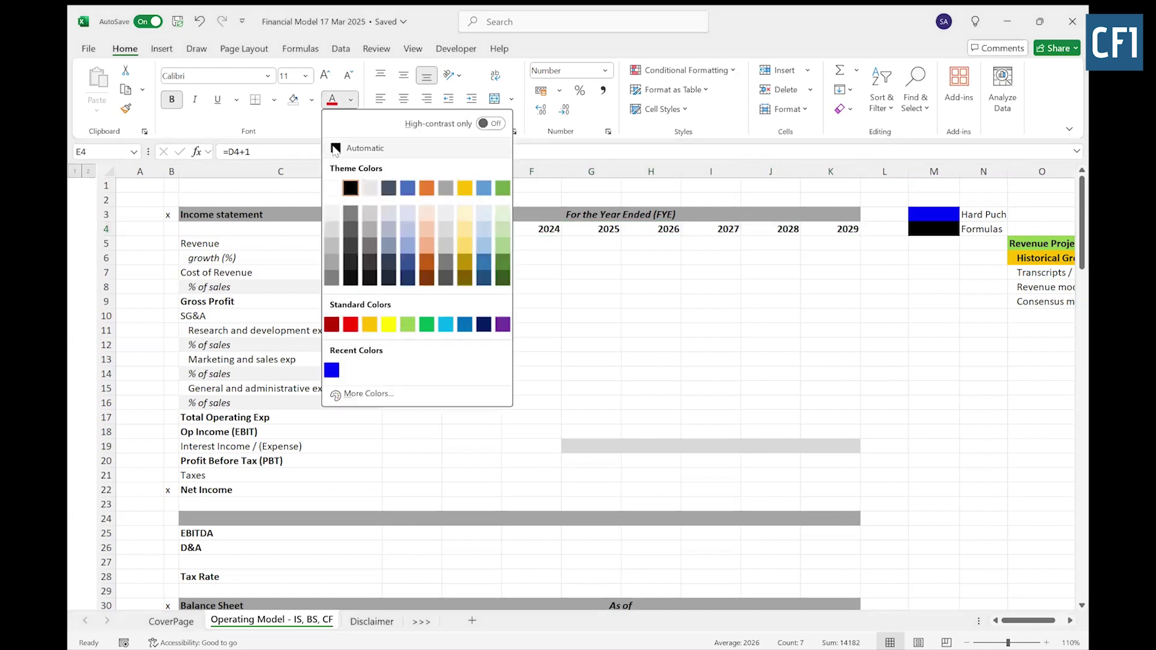
key(Escape)
Step: Apply the blue font colour to the hard-coded year in D4 and compare it with the "Hard Puch" colour legend
key(Left)
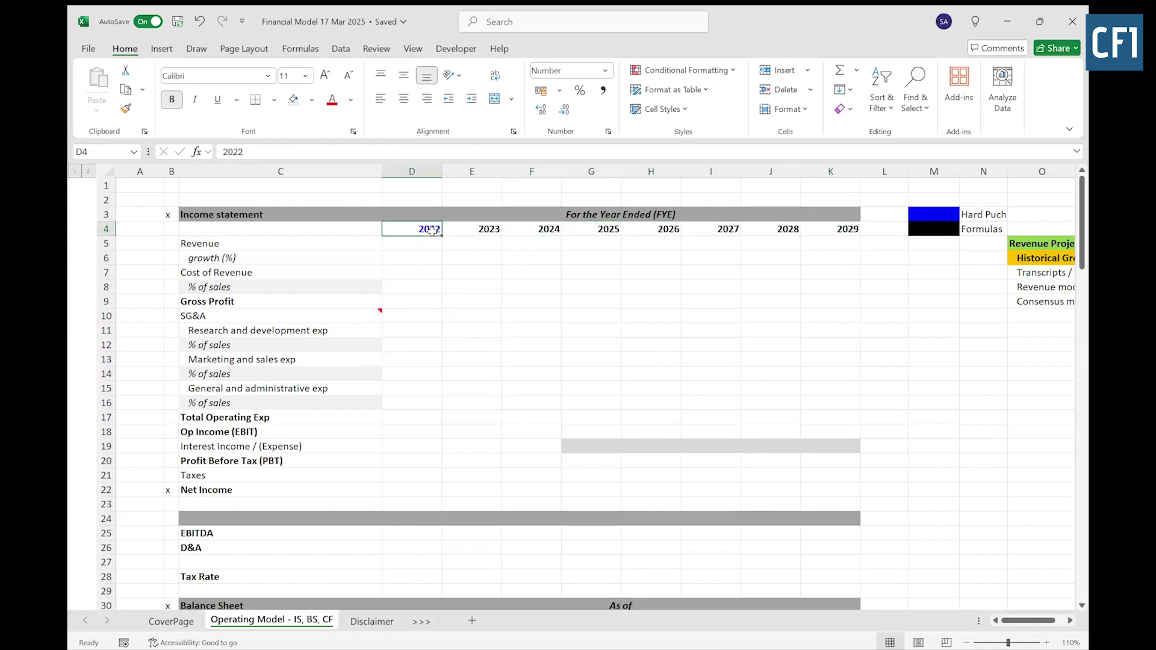
click(350, 103)
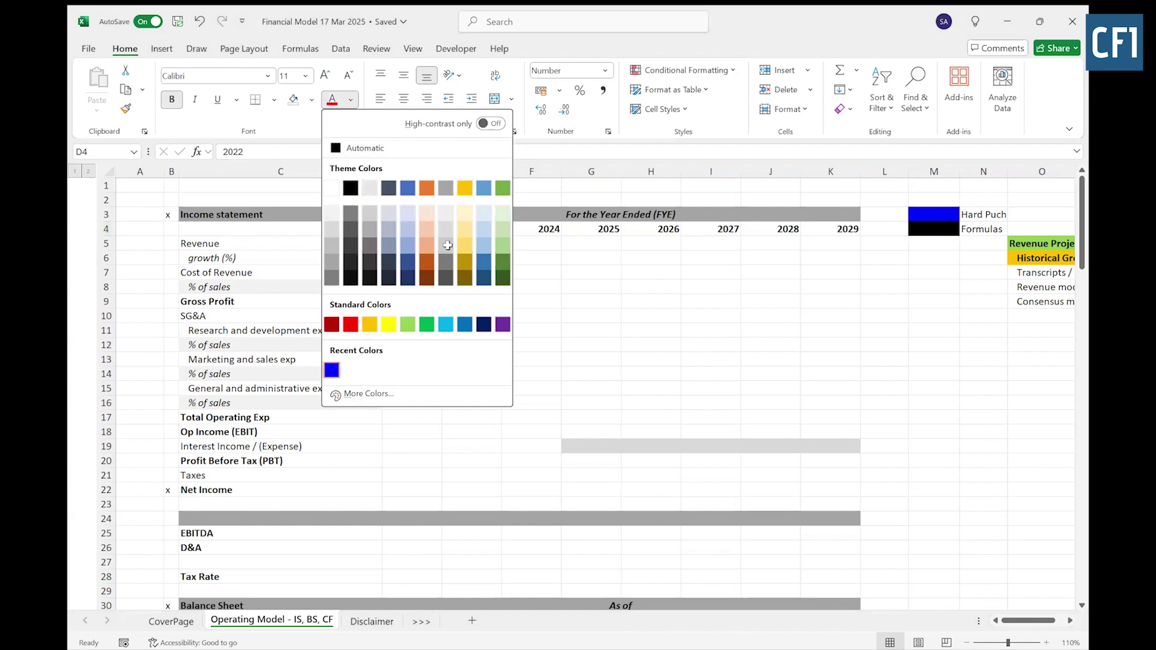
click(430, 230)
drag(925, 201, 971, 215)
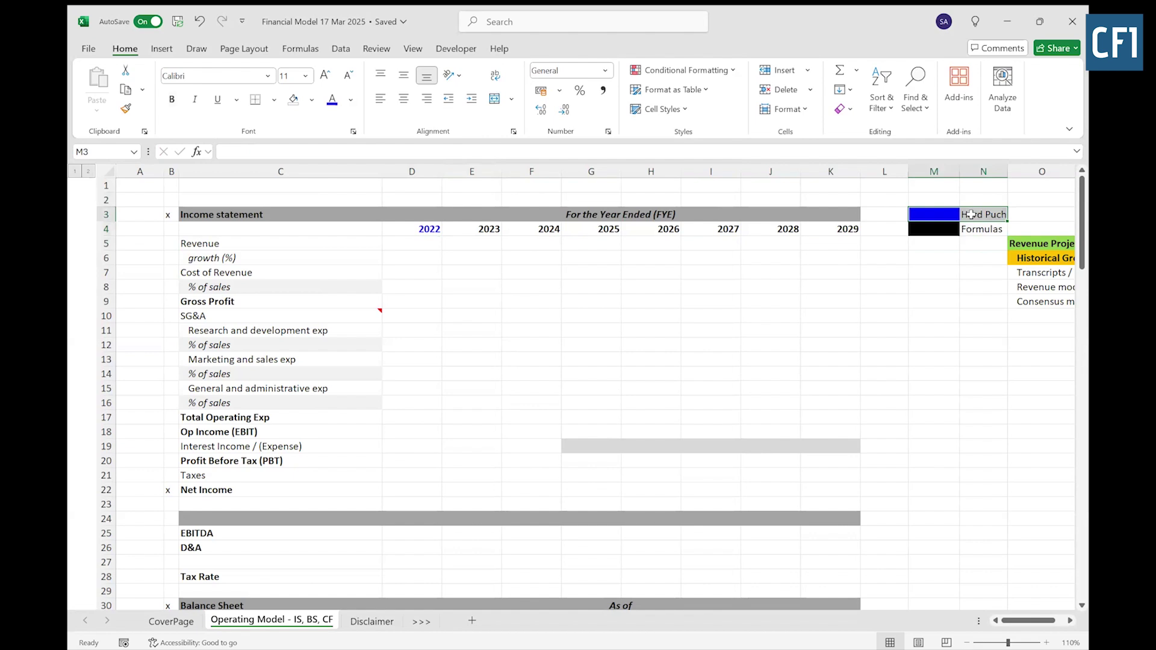
click(428, 230)
key(F2)
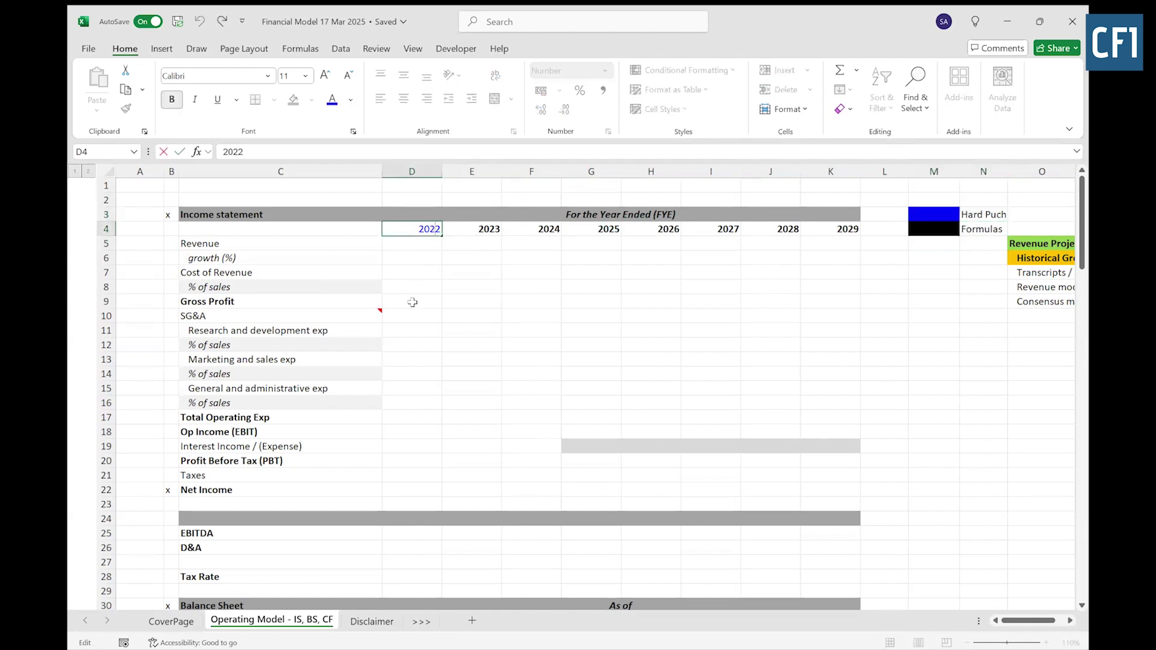
key(Escape)
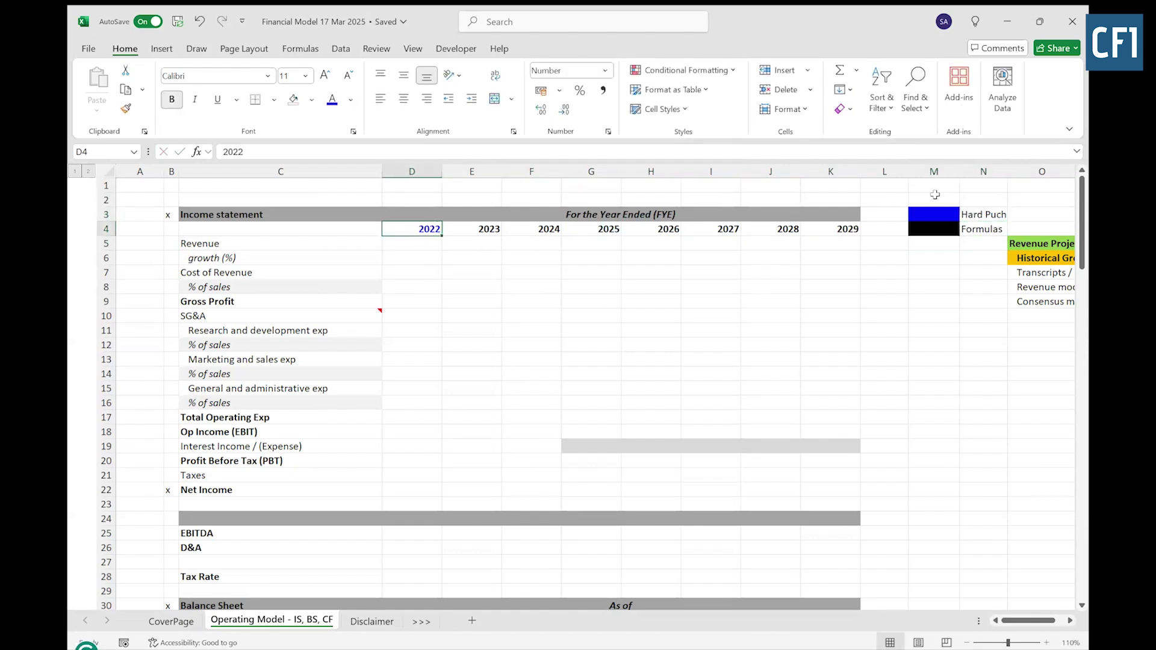
Step: Compare the black "Formulas" legend colour with the year cell E4 and check its formula =D4+1
drag(930, 229, 978, 229)
click(472, 229)
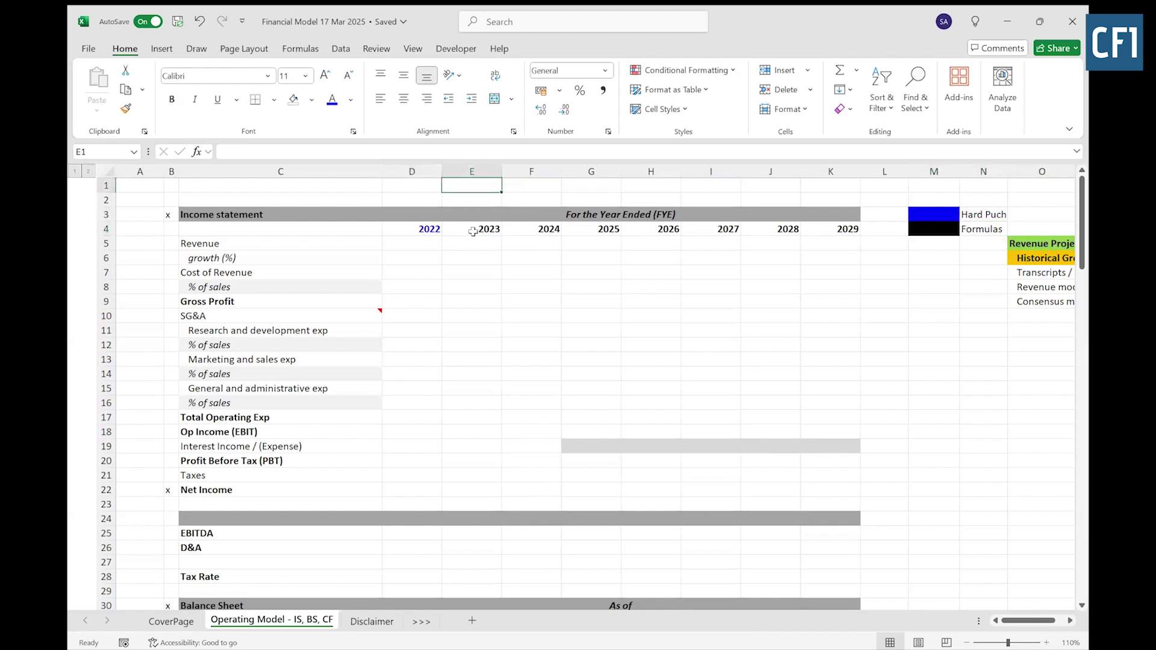
text(=D4+1)
key(Return)
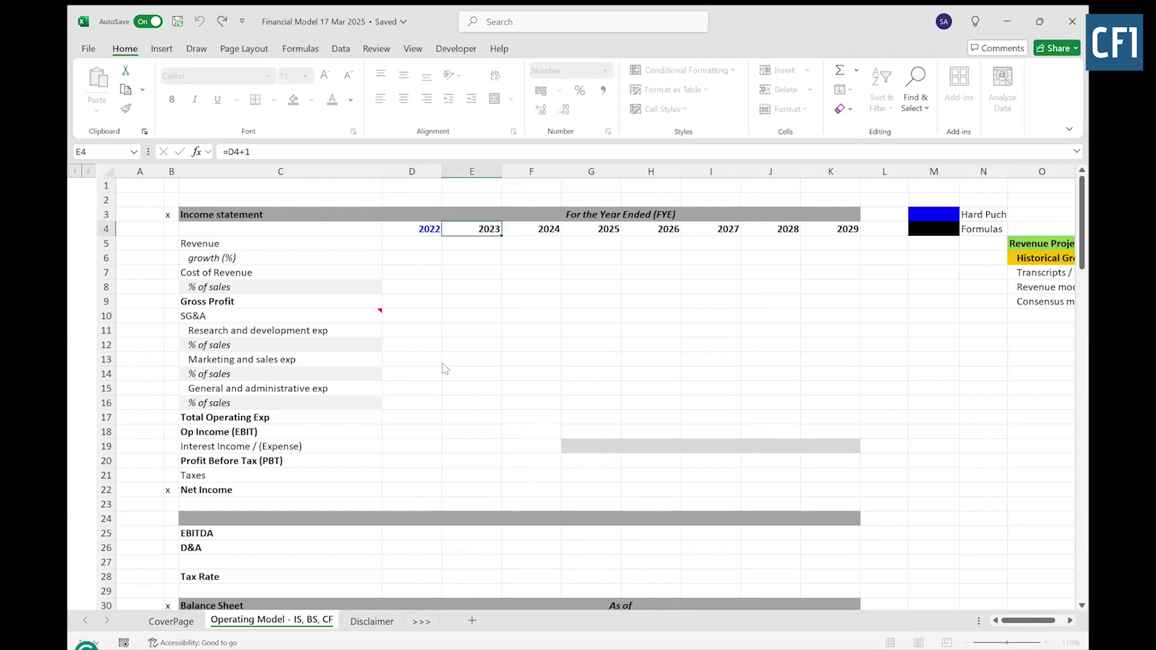
Step: Select the whole year header D4:K4, and narrow the selection to the three historical years D4:F4
click(415, 235)
key(ctrl+shift+Right)
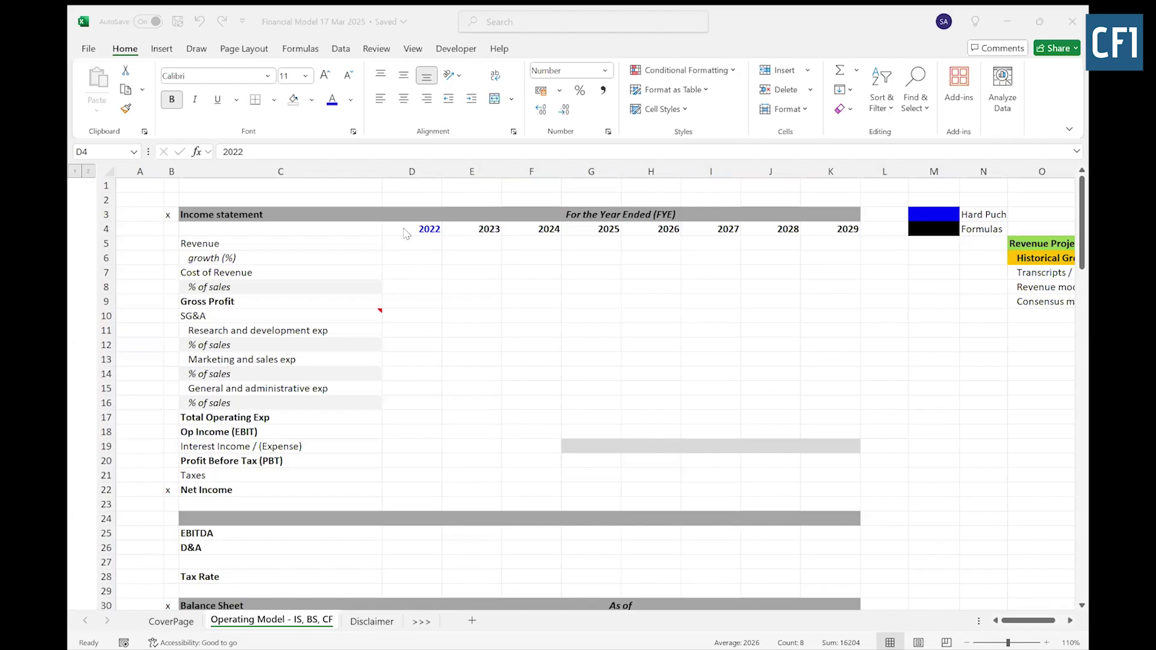
click(415, 232)
key(ctrl+shift+Right)
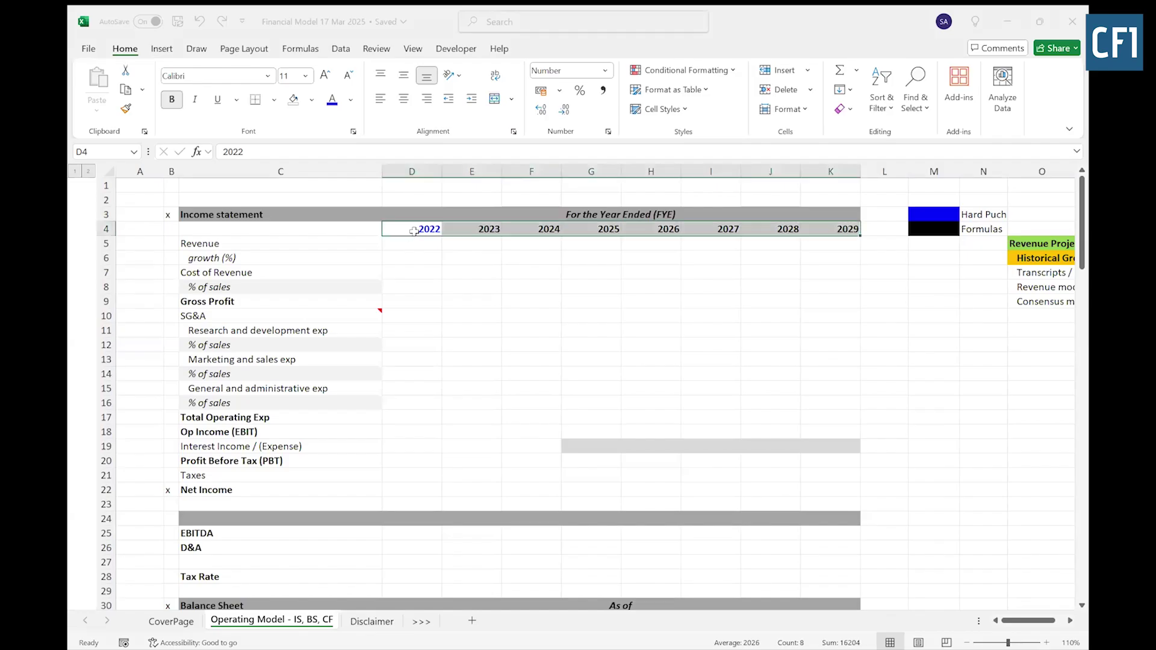
click(414, 232)
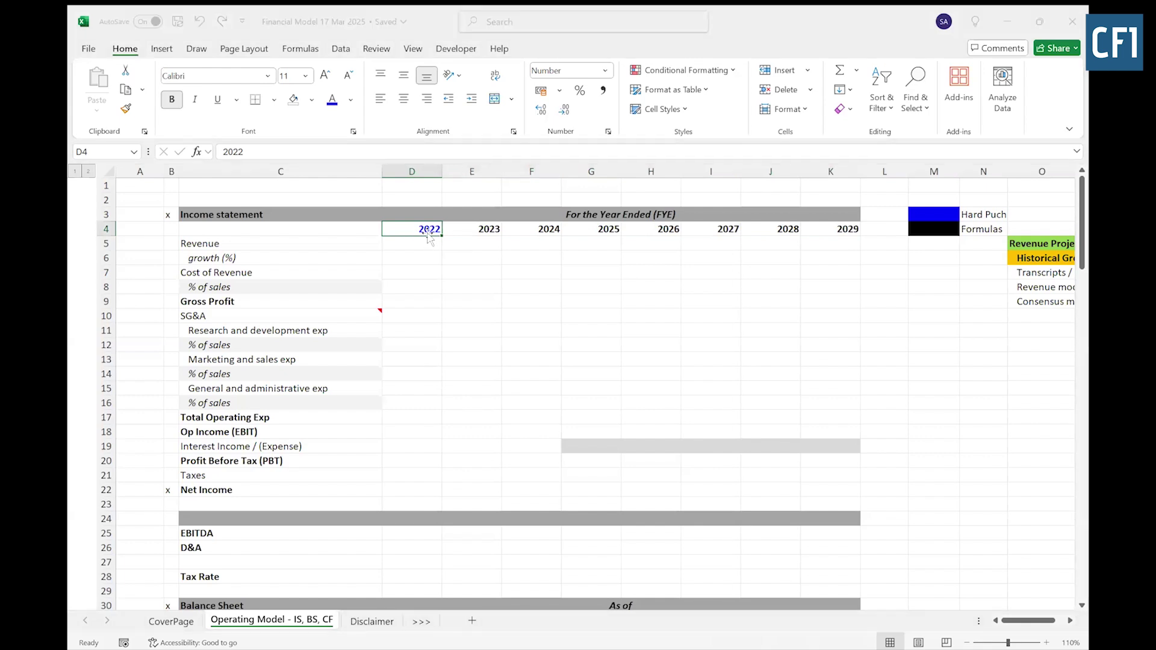
key(shift+Right)
key(shift+Right)
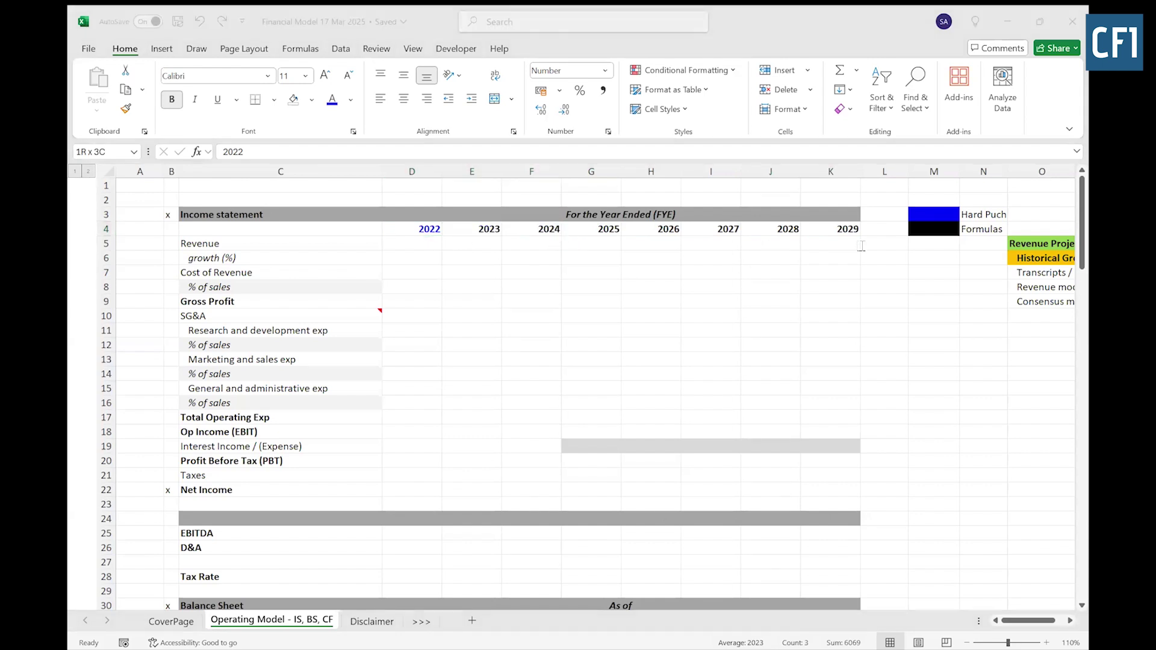
Step: Switch to the Meta annual report PDF and highlight the years 2022, 2023 and 2024 above the income statement figures
key(alt+Tab)
drag(924, 260, 903, 260)
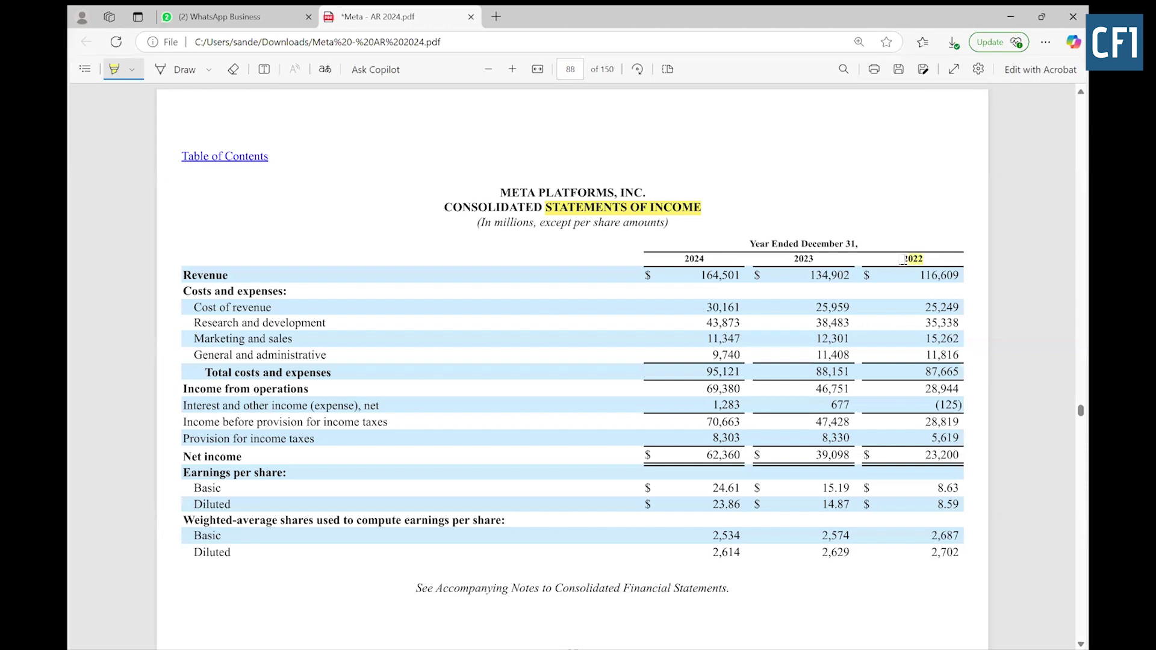
drag(814, 260, 792, 260)
drag(703, 260, 684, 260)
key(alt+Tab)
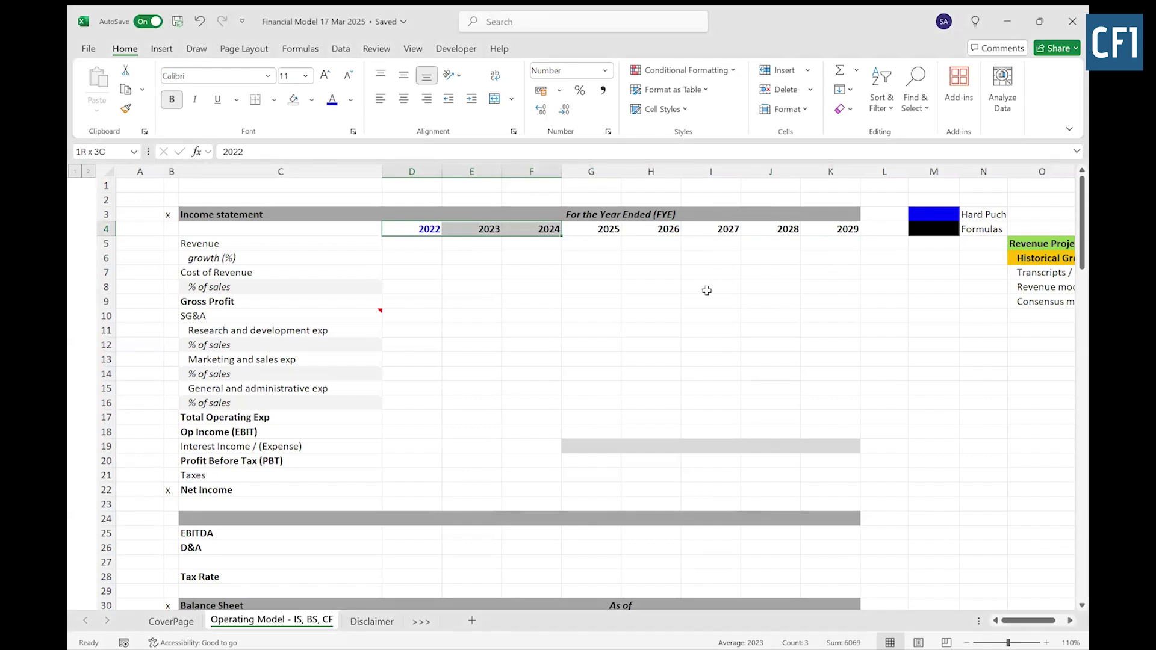
Step: Enter the custom number format code "FY "0"A" for the historical years D4:F4
drag(428, 229, 522, 229)
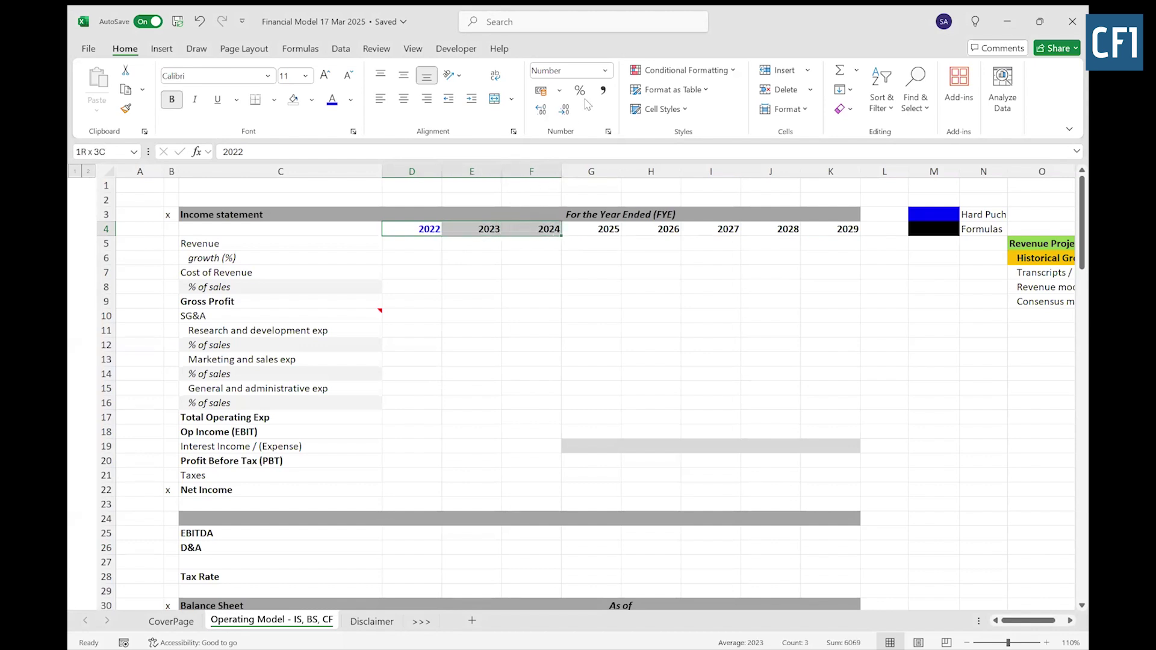
click(605, 71)
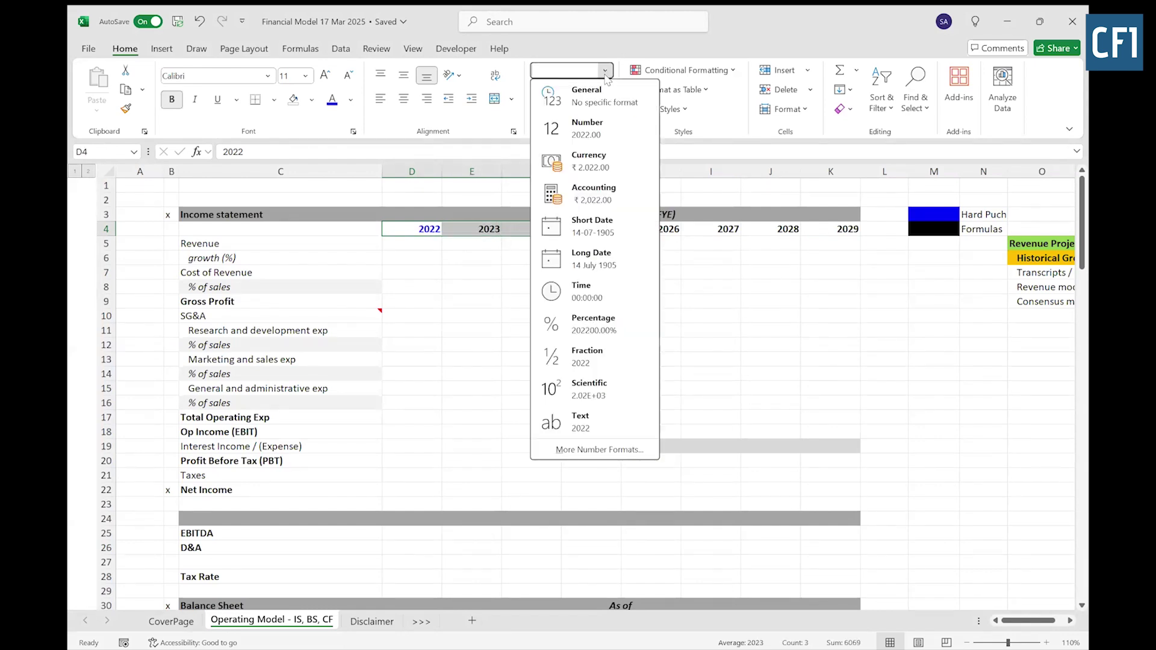
click(600, 451)
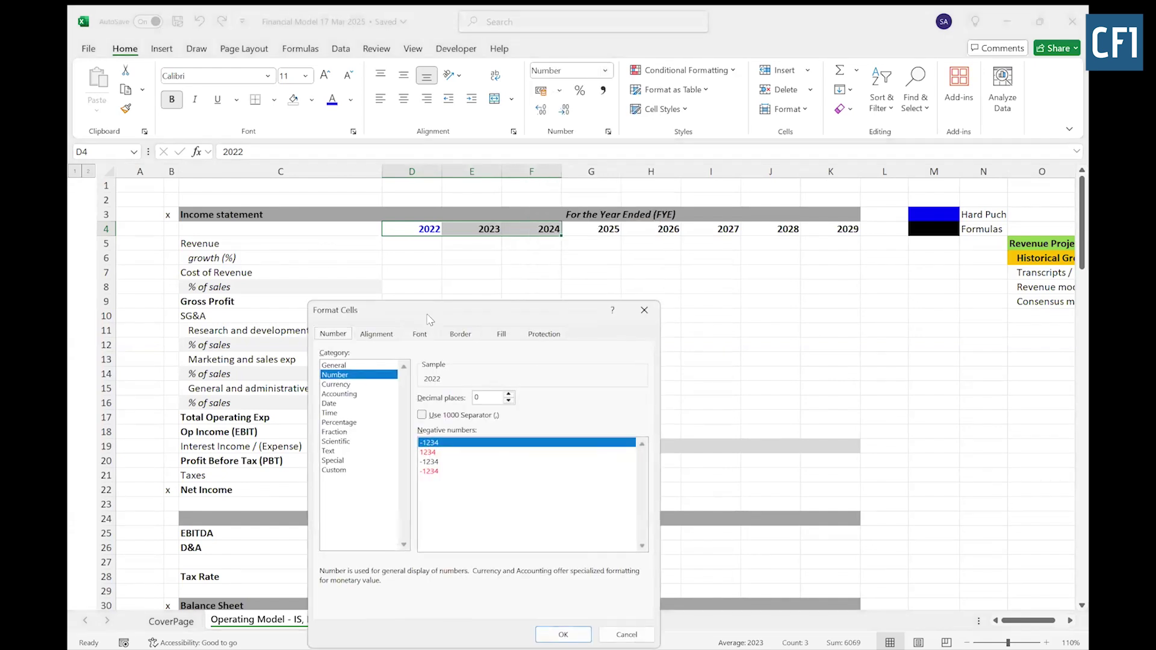
click(335, 470)
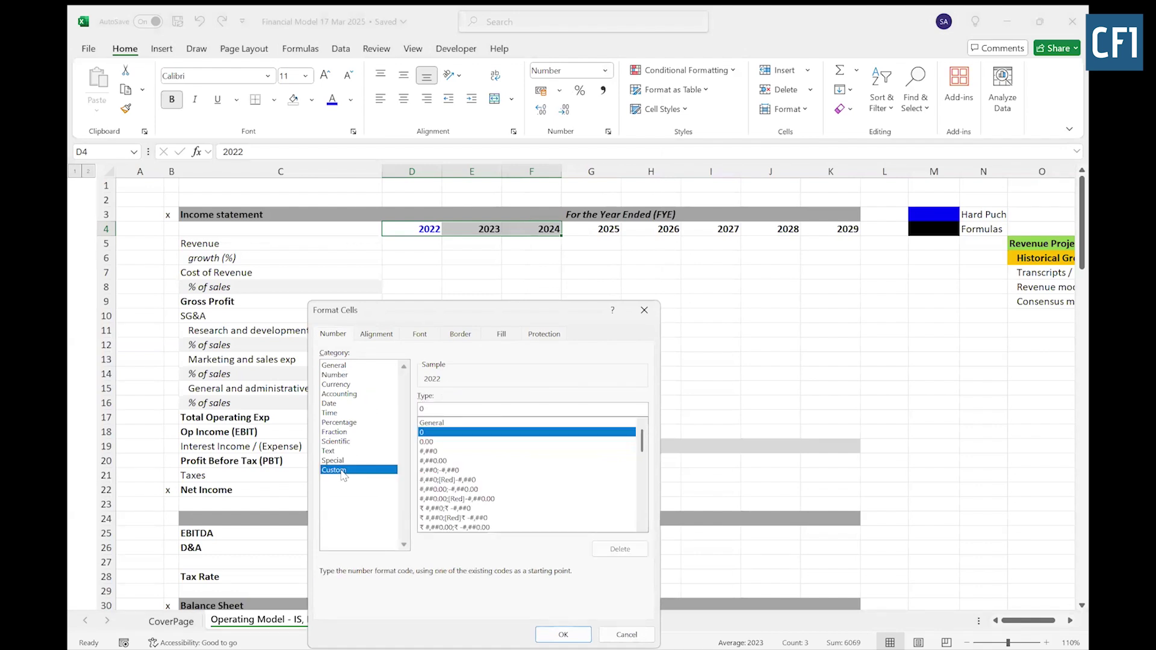
double_click(459, 408)
text("FY)
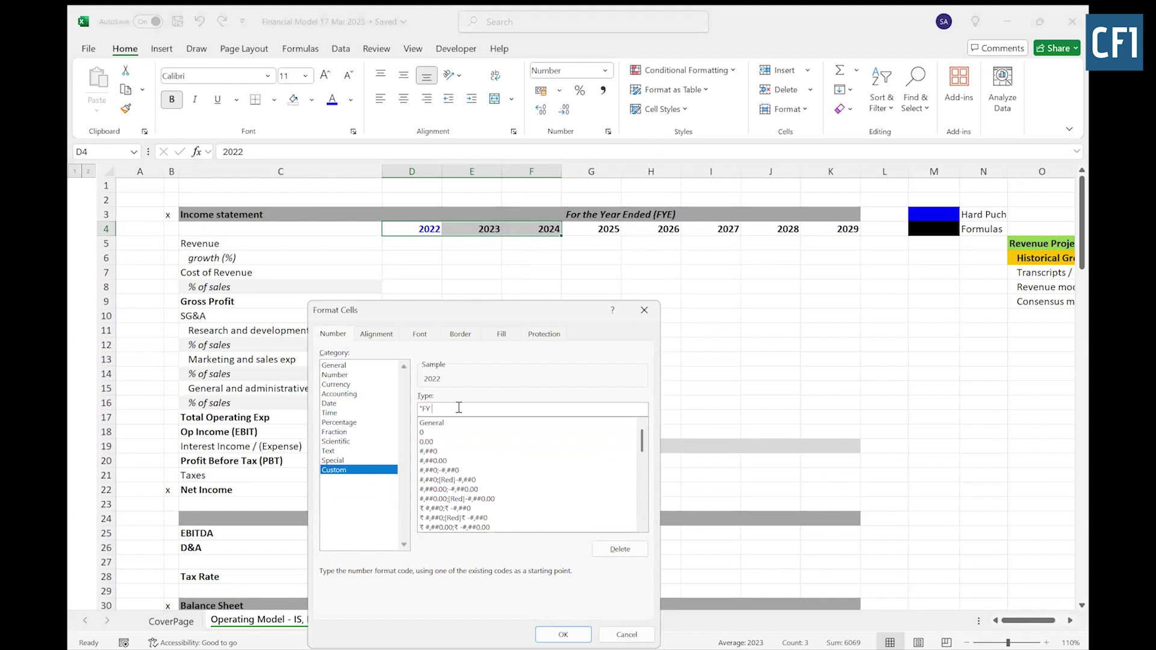
text( "0"A)
Step: Send the format code "FY "0"A" to the FM / IB Feb 2025 Weekday group in WhatsApp, and apply the format to D4:F4
key(ctrl+a)
key(alt+Tab)
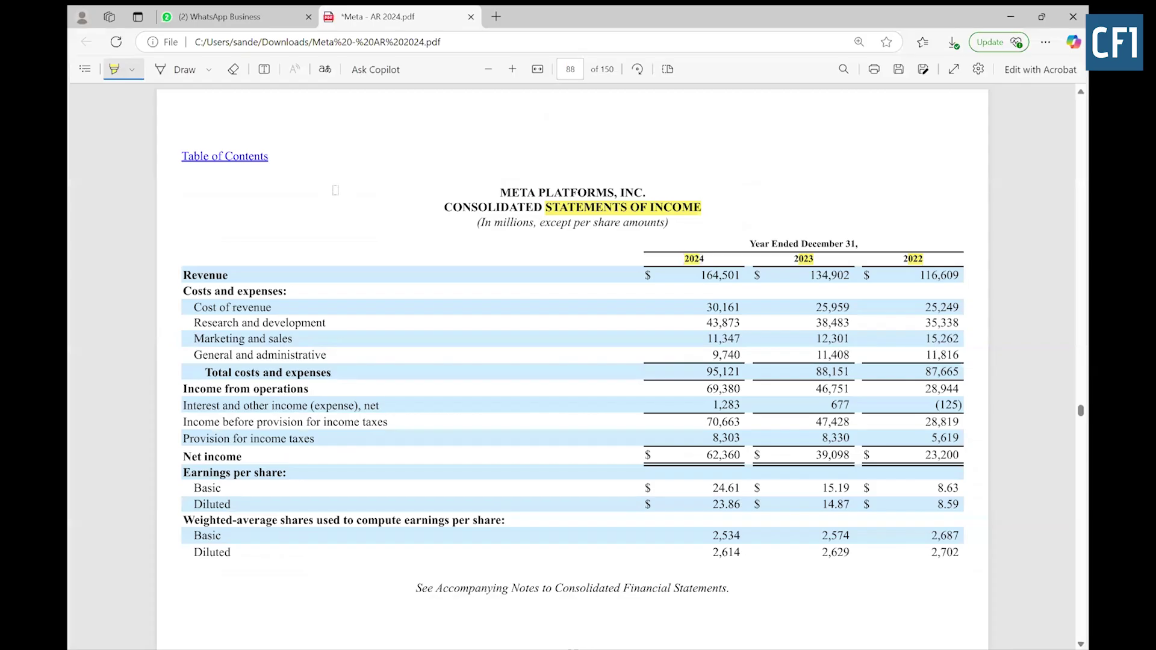
key(ctrl+Tab)
click(518, 618)
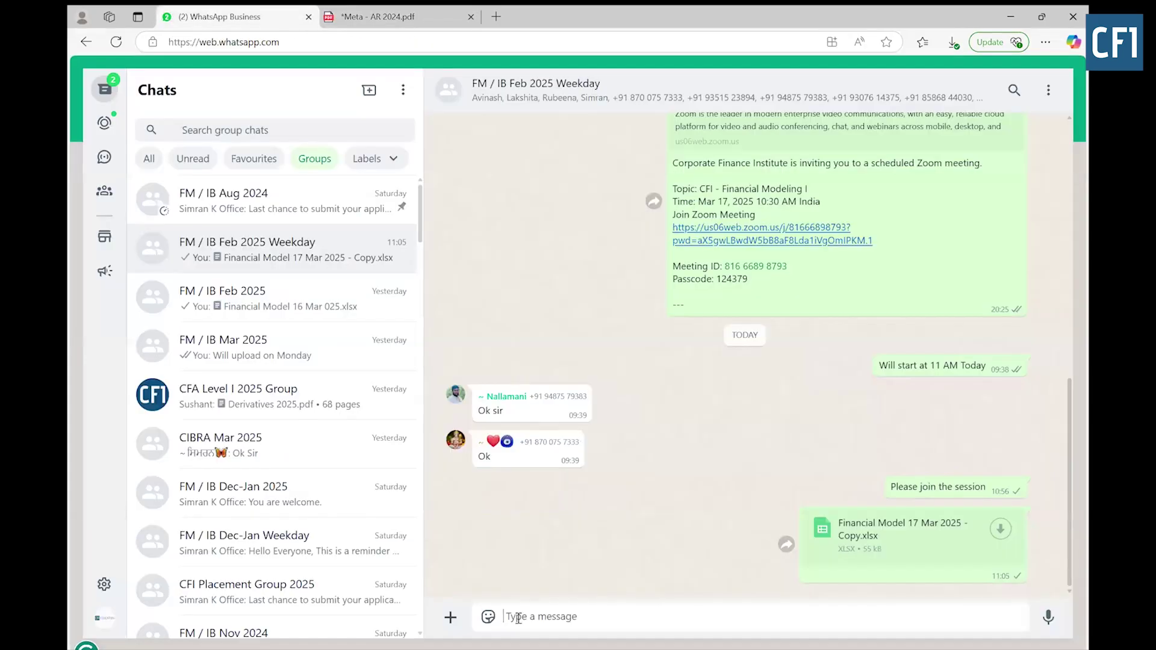
text("FY"0"A")
key(Return)
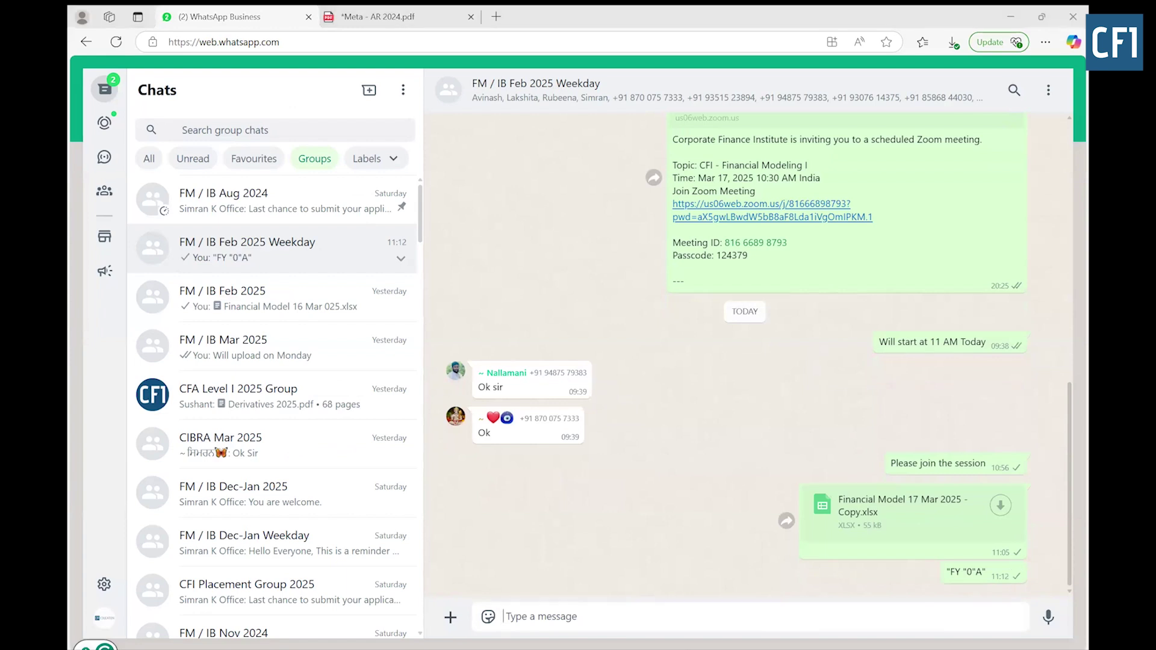
key(alt+Tab)
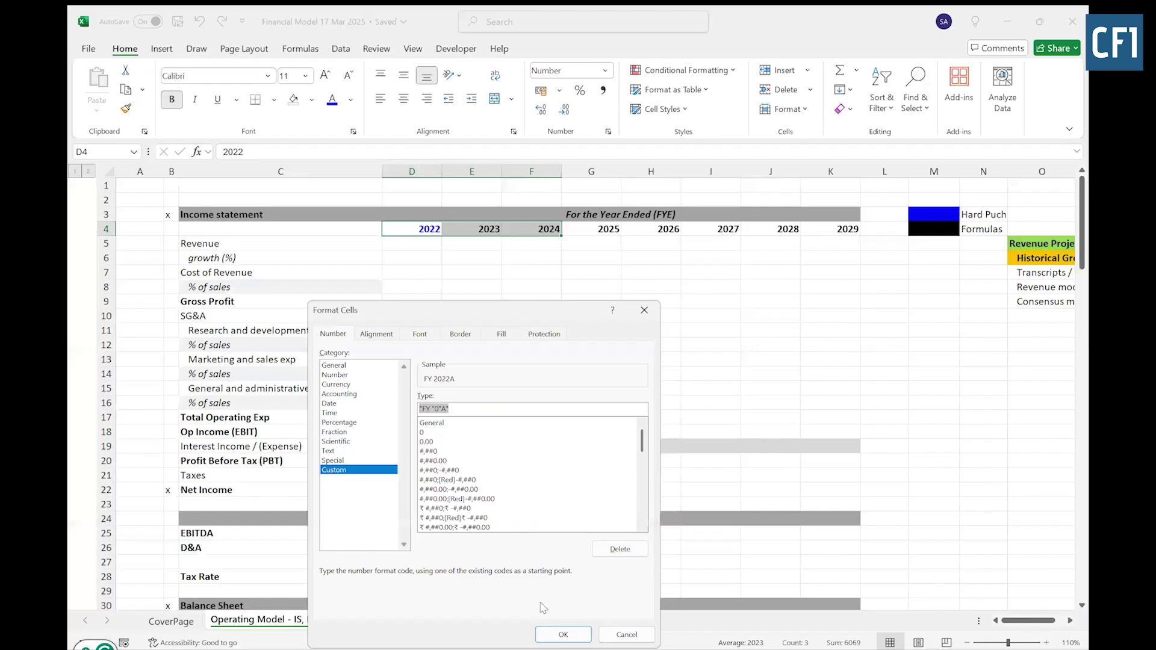
click(548, 633)
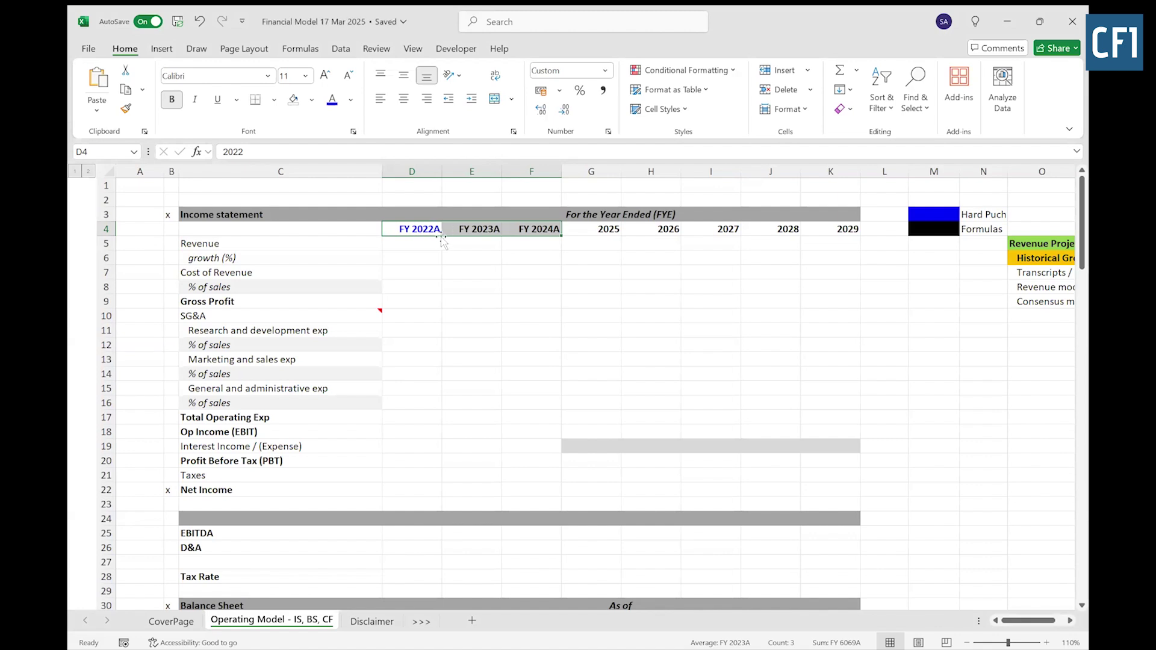
Step: Review the historical columns of the income statement by selecting D4:F22 beneath the actual-year headers
click(409, 229)
drag(473, 229, 533, 496)
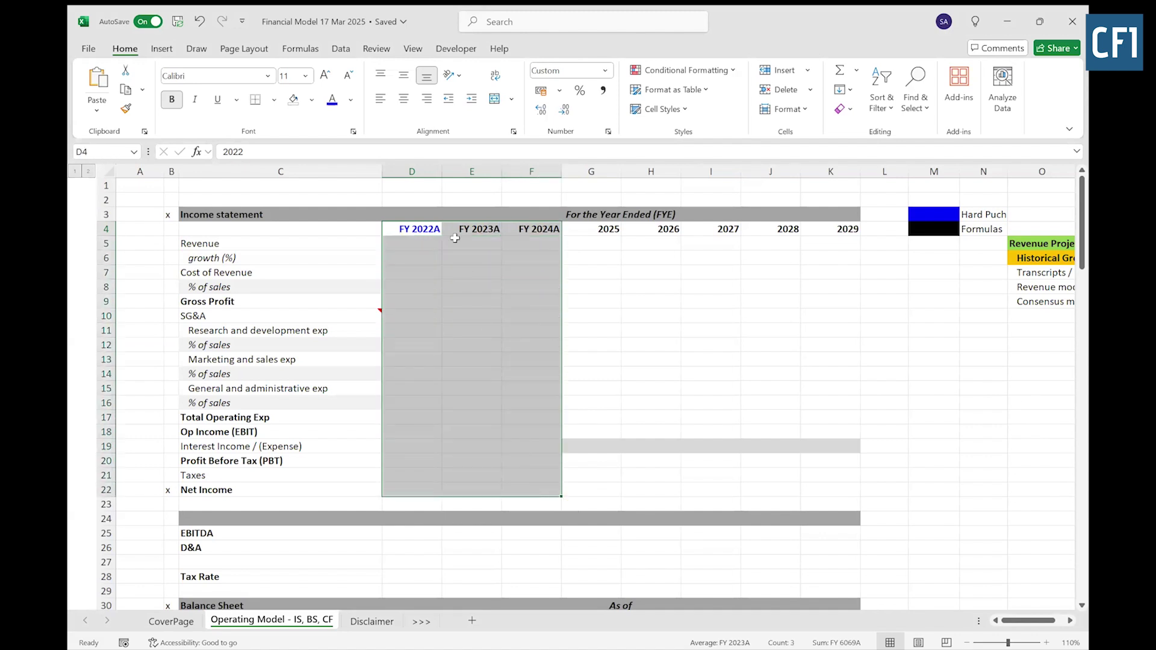
drag(432, 231, 544, 494)
click(504, 262)
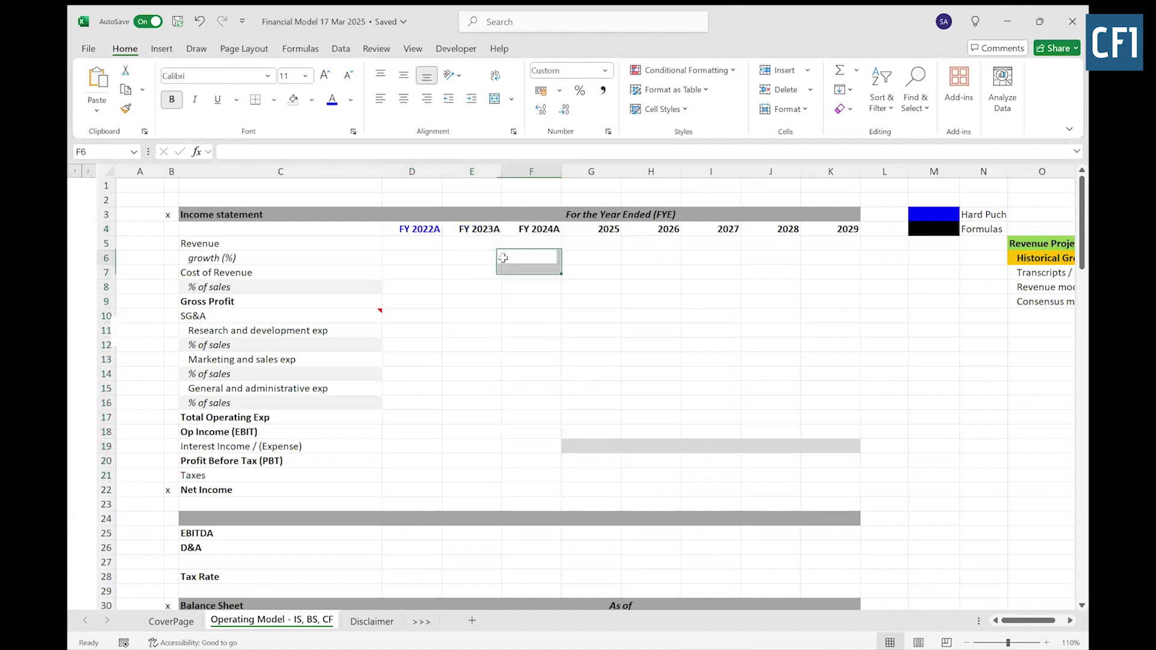
Step: Reopen the custom number format of the historical years D4:F4 and review its "FY "0"A" code
drag(425, 230, 533, 230)
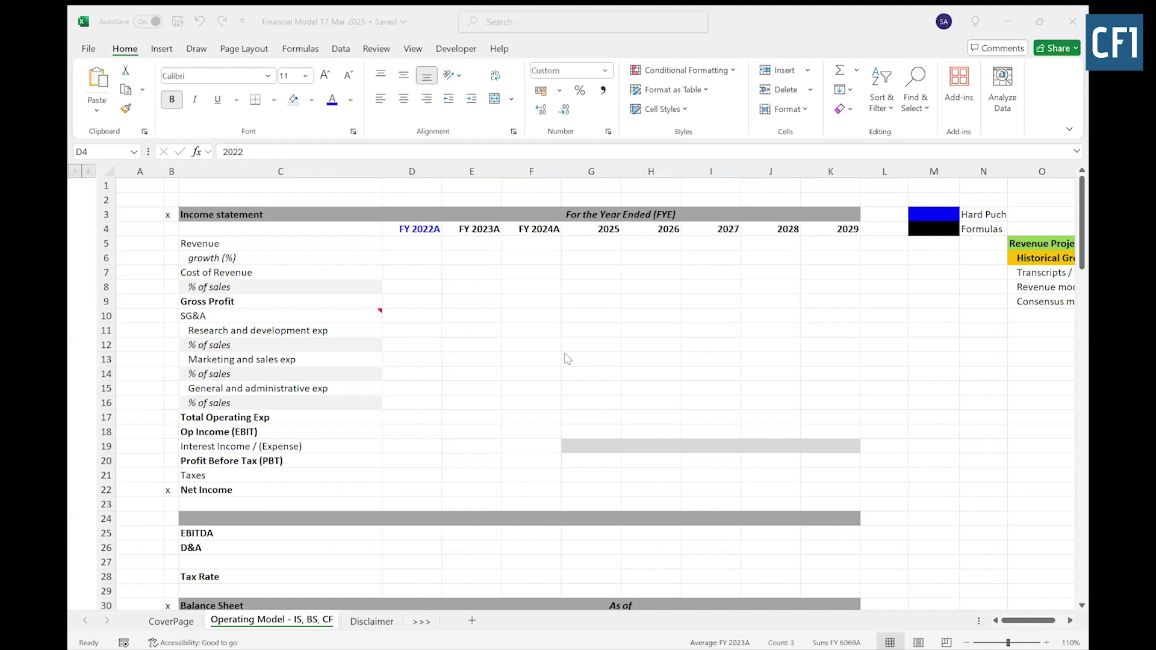
key(alt+Tab)
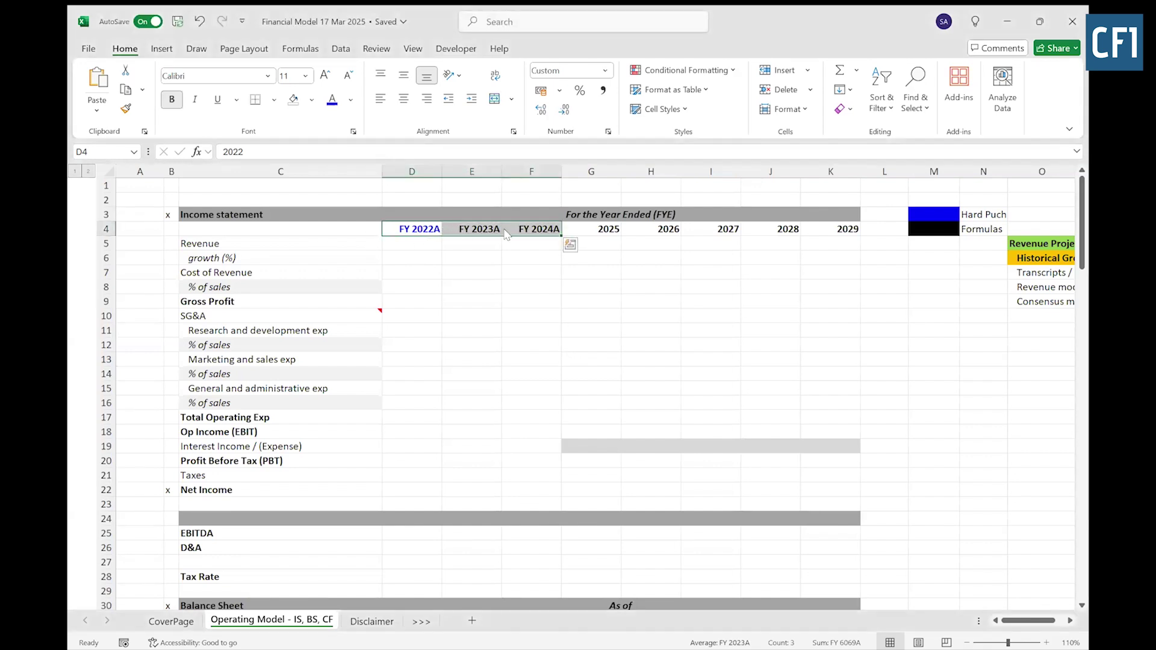
click(606, 72)
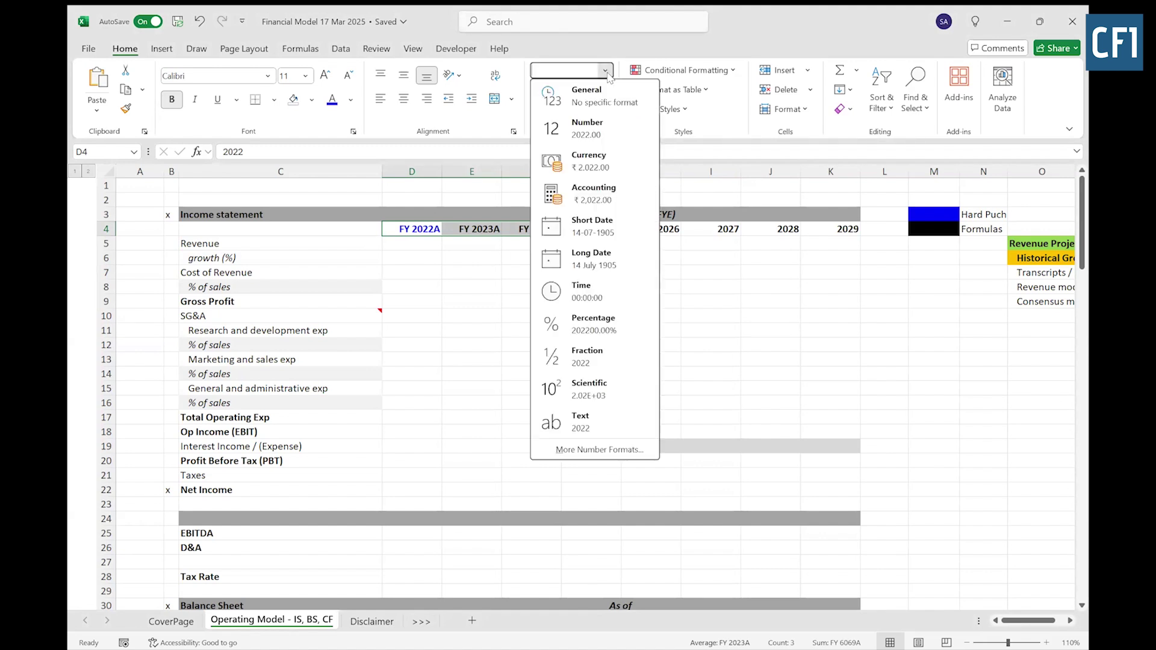
click(582, 451)
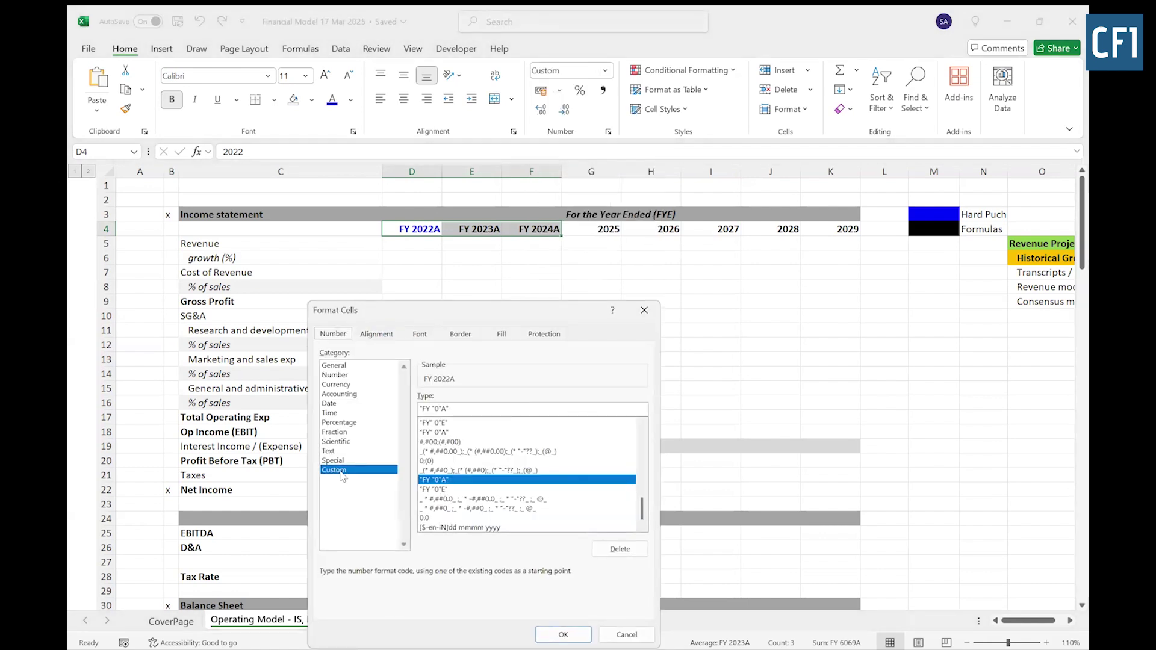
drag(463, 408, 406, 416)
scroll(453, 408, up, 3)
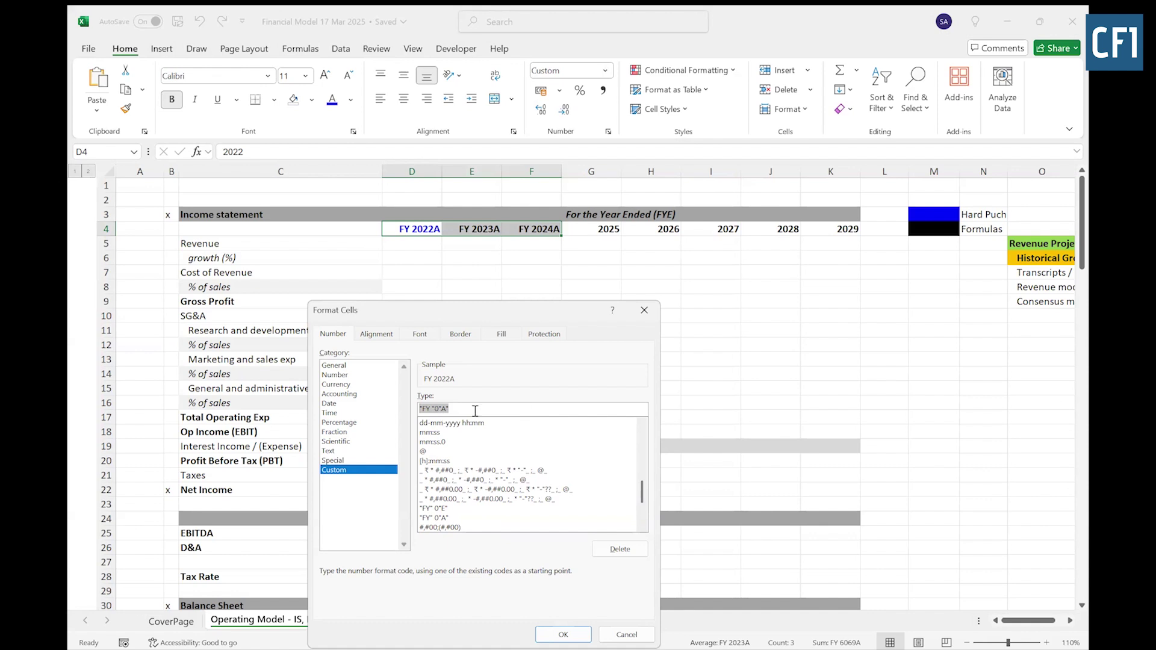
click(562, 635)
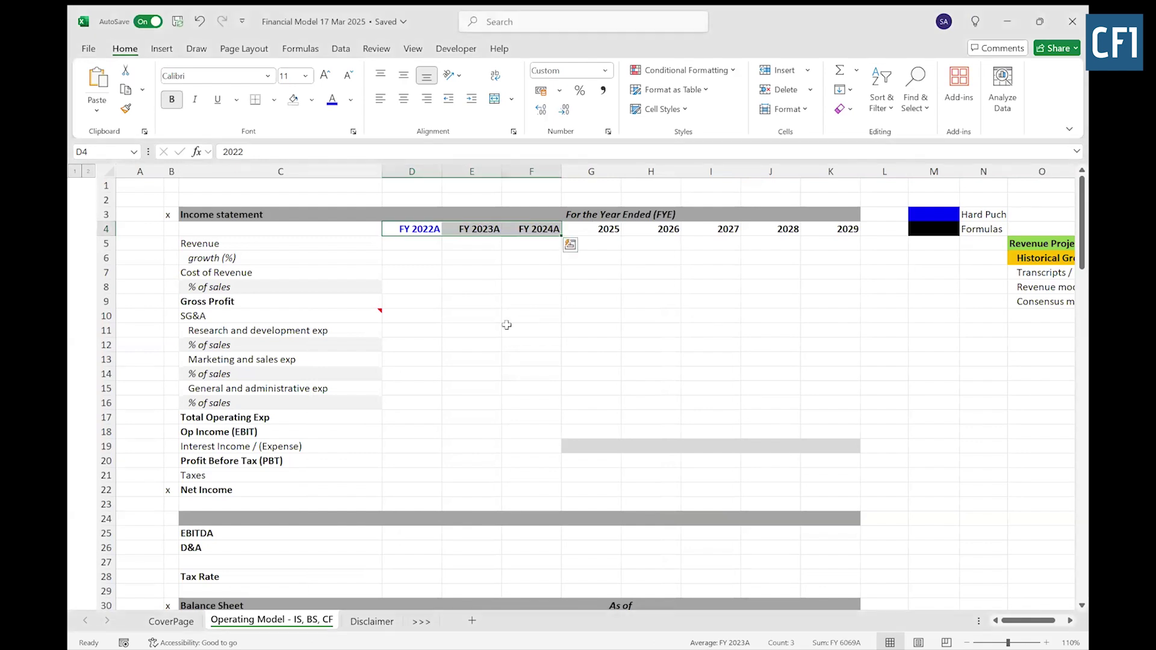
Step: Apply the custom number format "FY "0"E" to the forecast years G4:K4
key(Right)
key(Right)
key(Right)
key(ctrl+shift+Right)
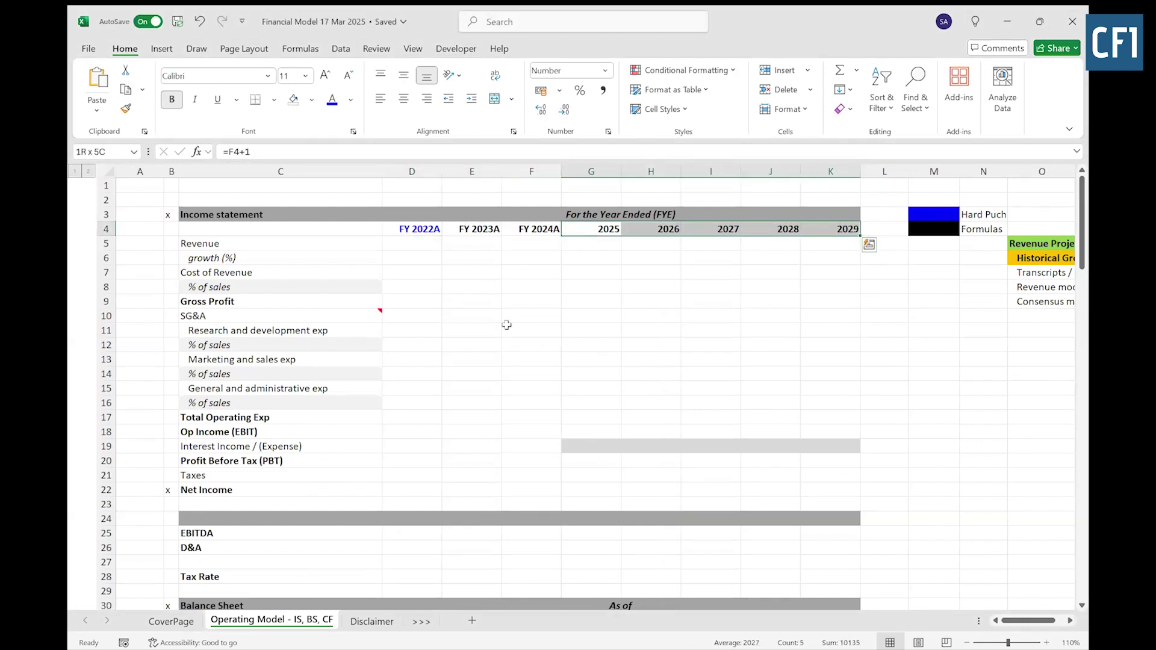
click(606, 71)
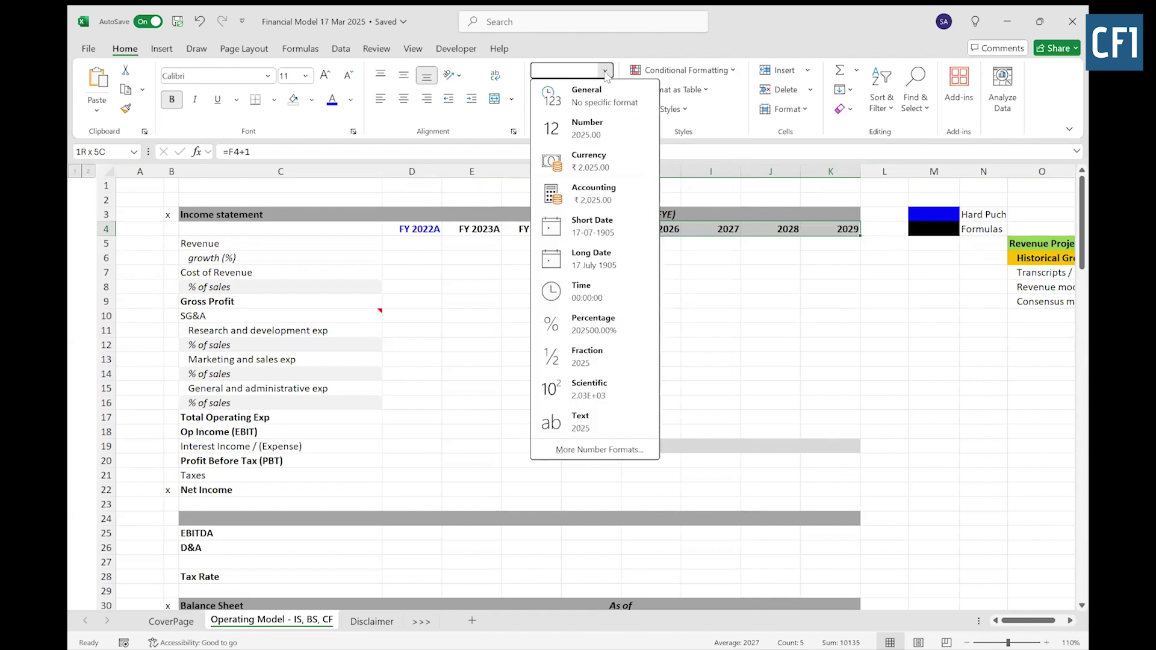
click(566, 451)
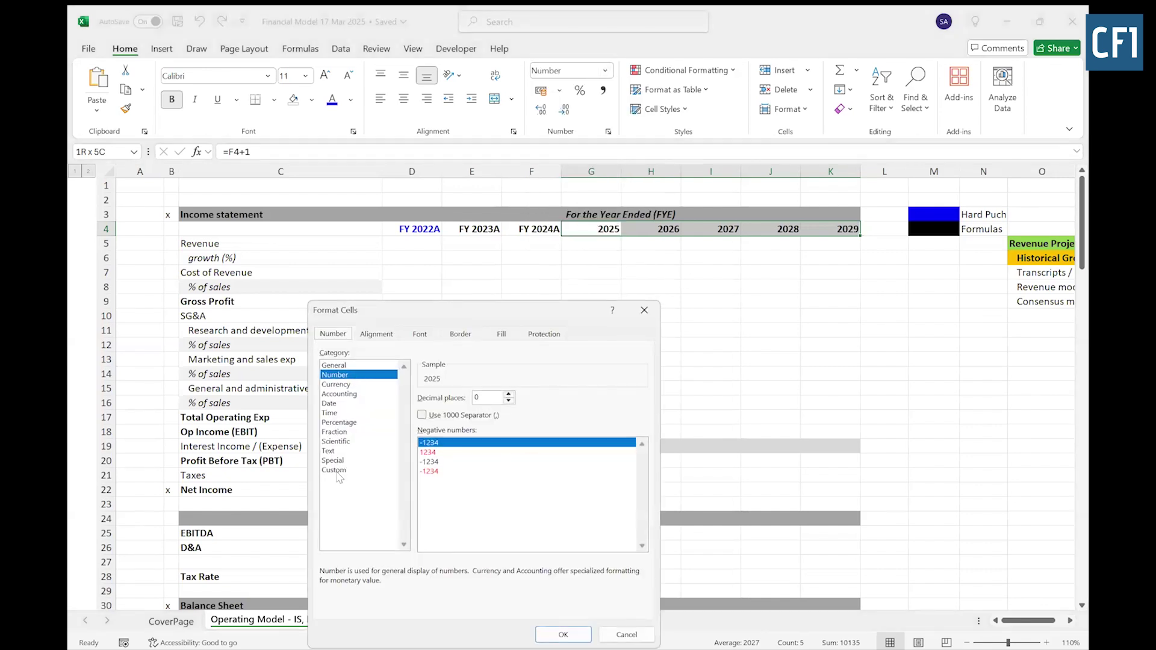
click(340, 471)
drag(476, 409, 401, 414)
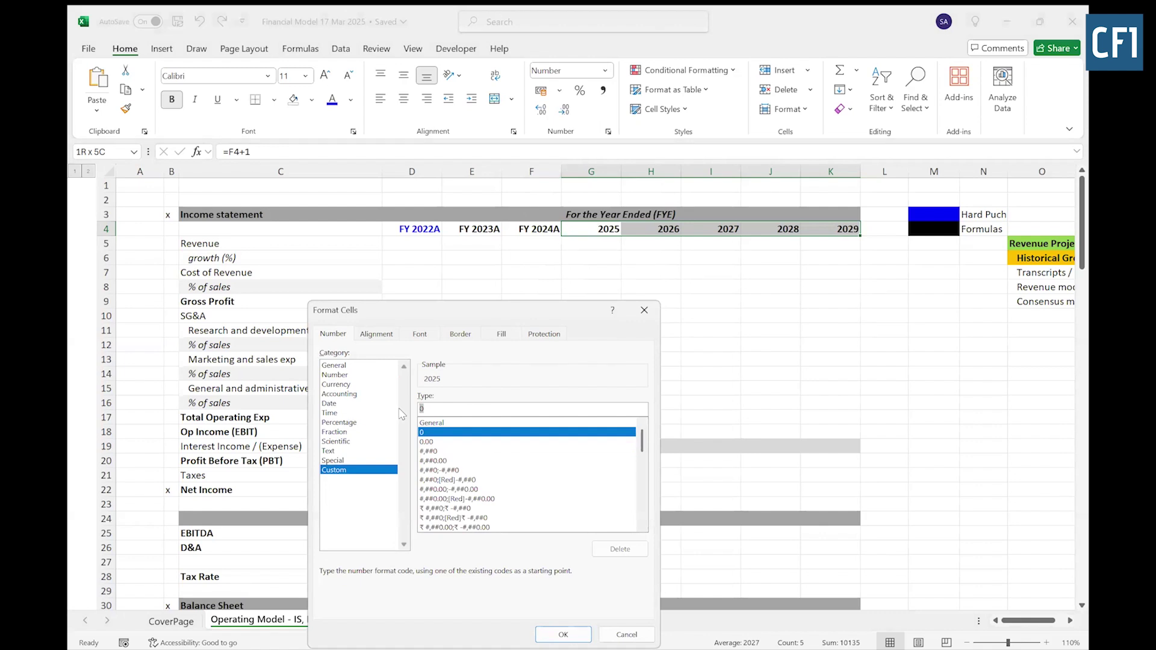
text(")
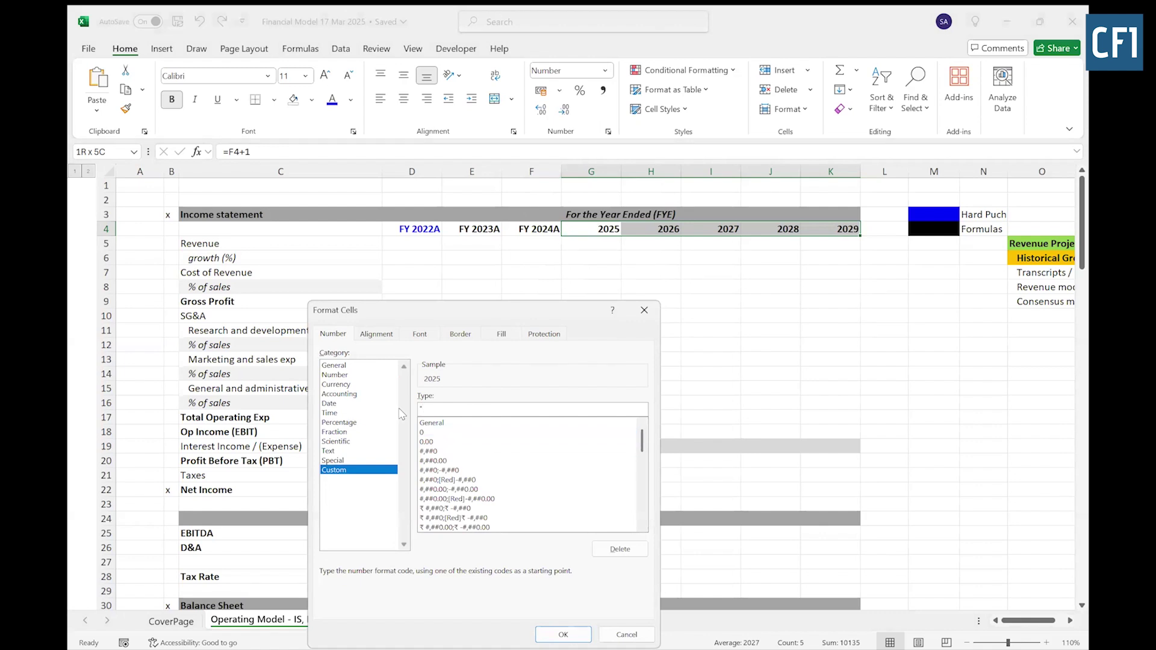
text(FY "0"E)
click(562, 635)
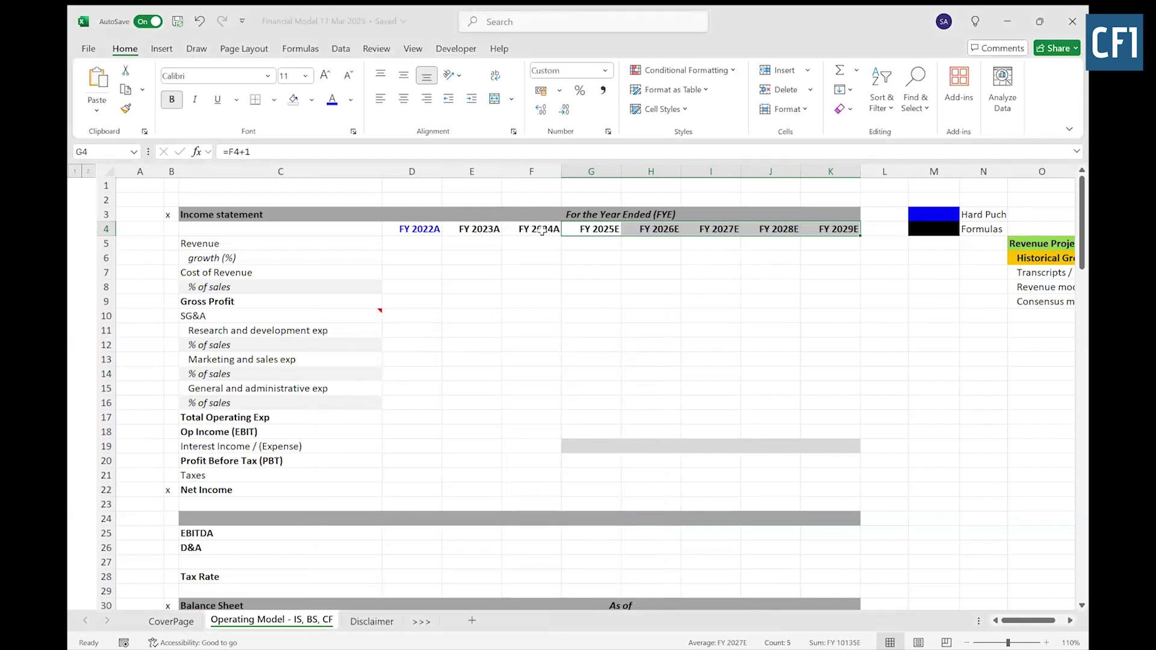
Step: Check the forecast-year headers G4:K4, and go to the first historical revenue cell D5
click(587, 229)
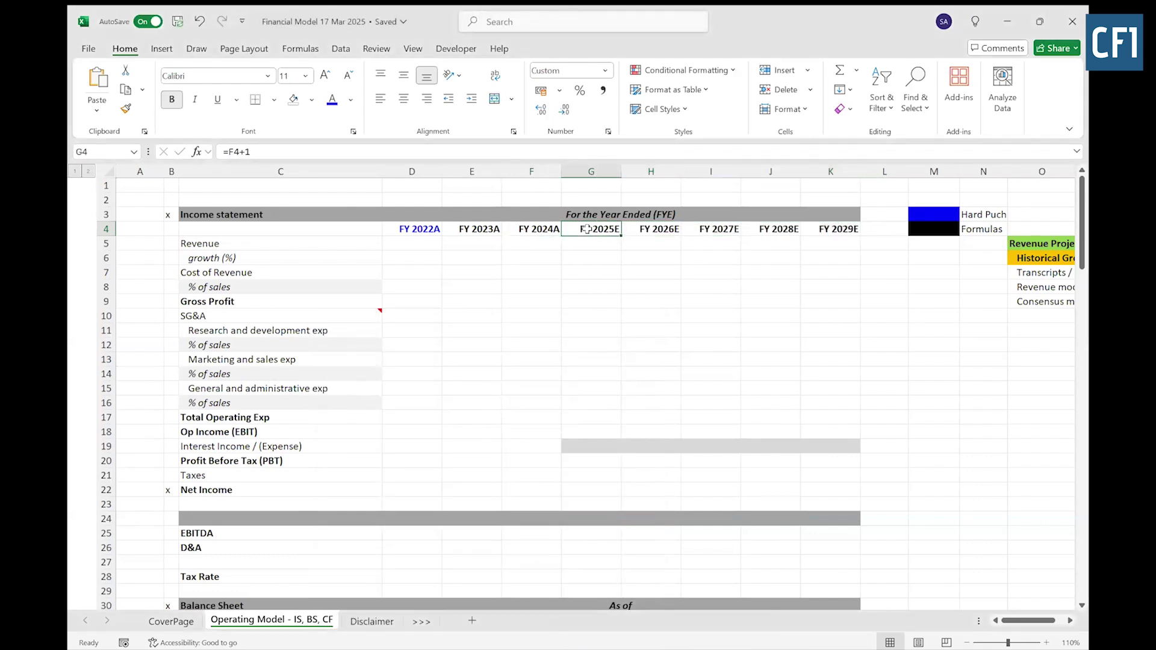
key(ctrl+shift+Right)
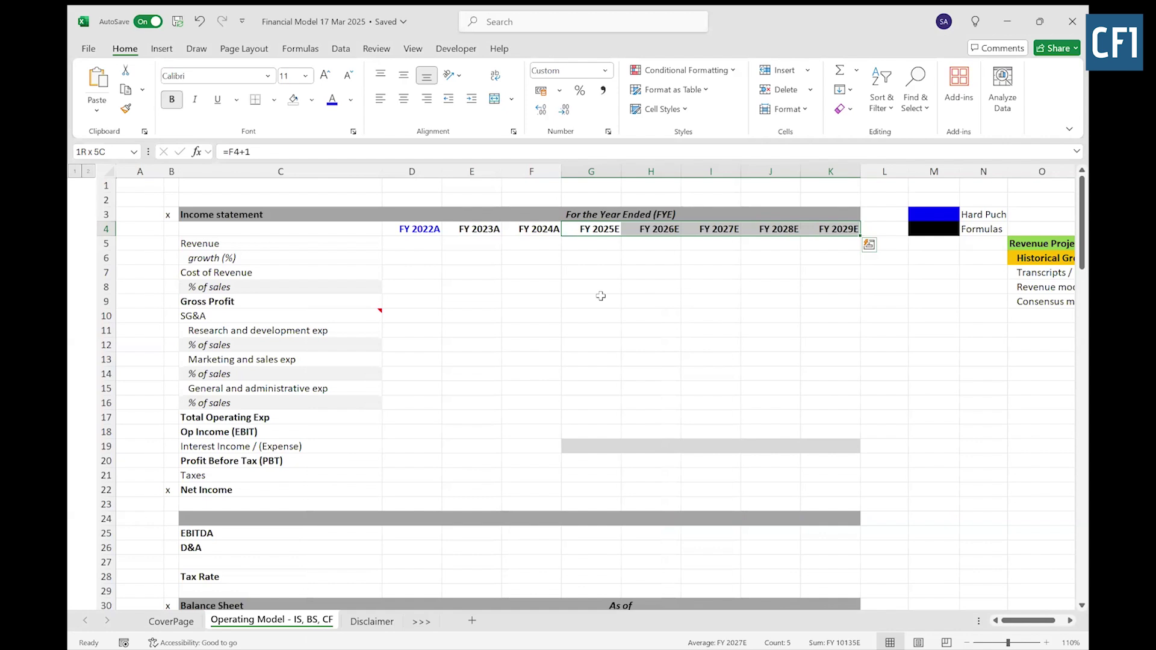
click(417, 262)
key(Up)
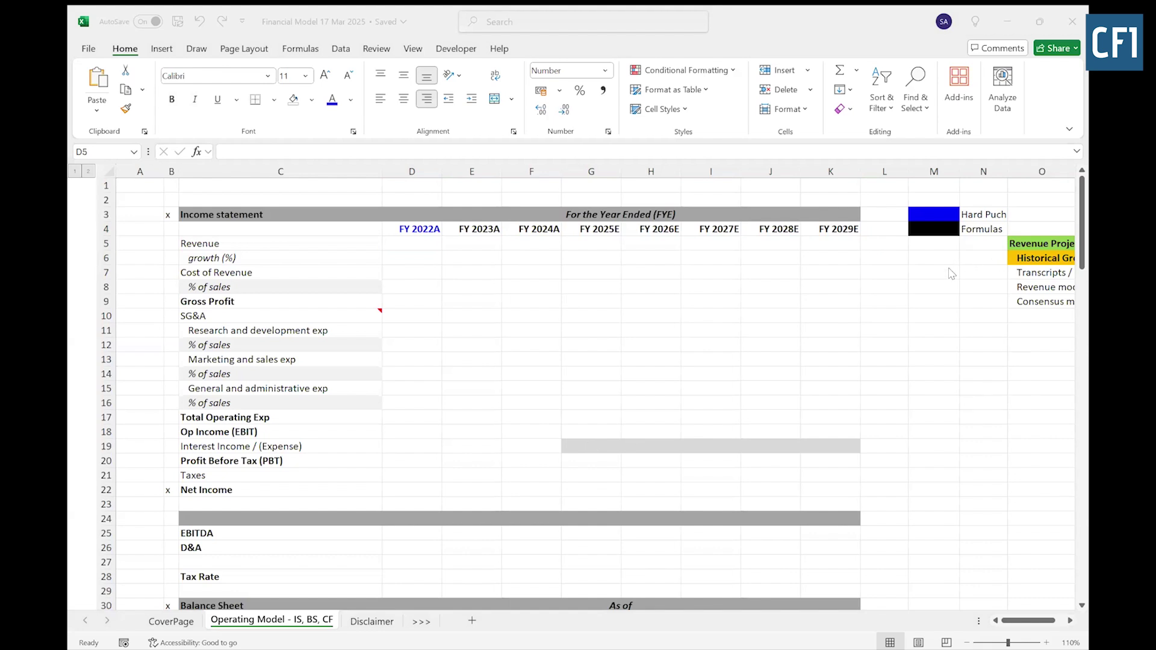
Step: Copy the 2022 revenue of 116,609 from the Meta annual report PDF in the browser into D5 of the Excel income statement
drag(422, 247, 541, 489)
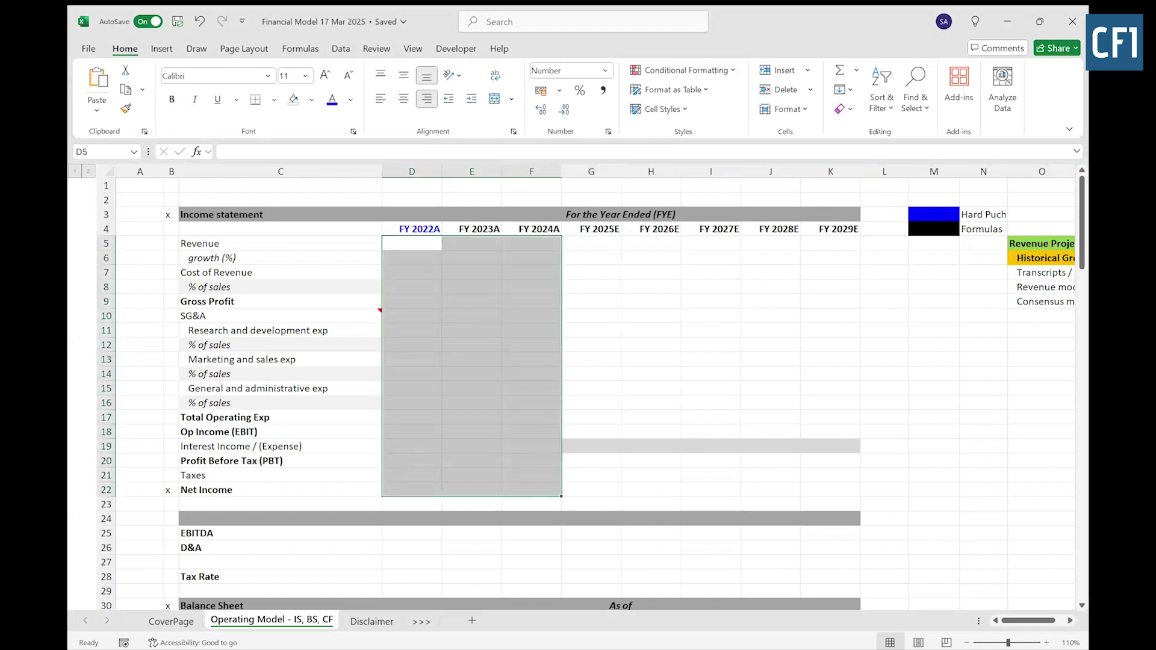
key(alt+Tab)
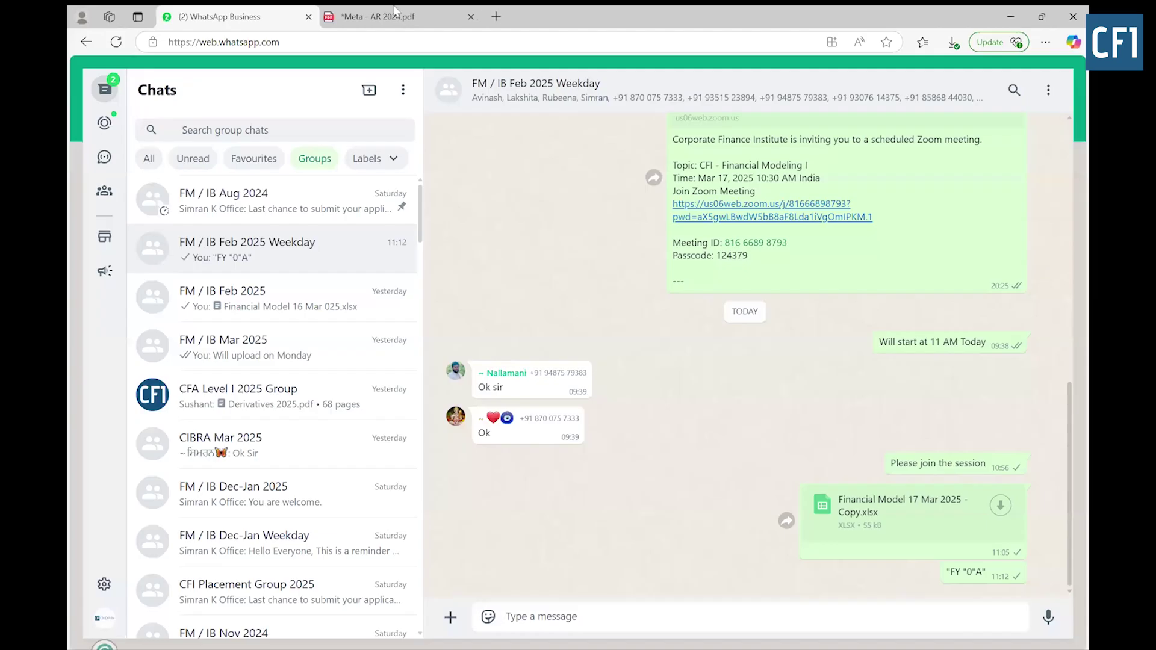
click(394, 14)
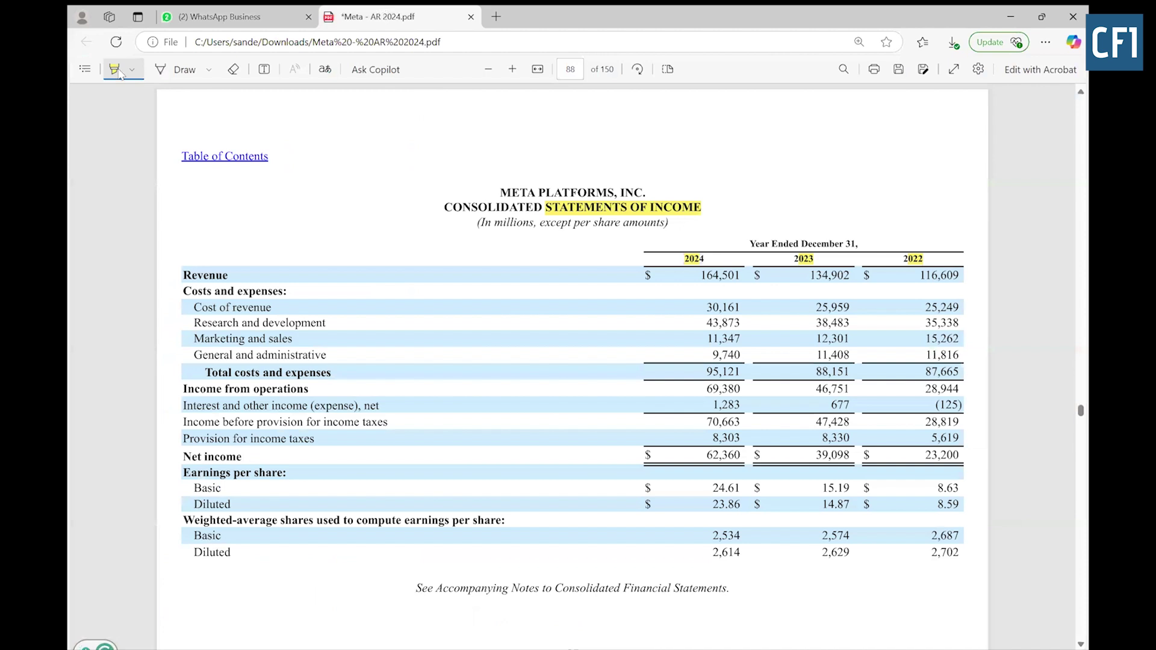
drag(922, 275, 958, 280)
key(ctrl+c)
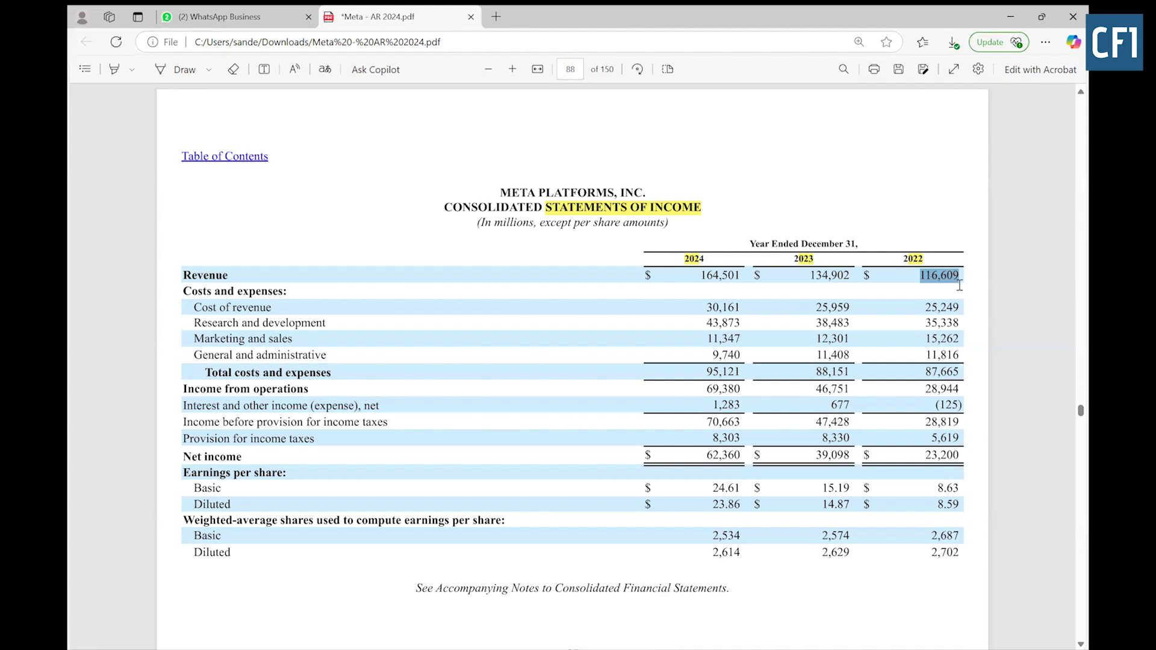
key(alt+Tab)
click(416, 243)
key(ctrl+v)
key(Tab)
Step: Copy the 2023 revenue of 134,902 from the annual report PDF into cell E5 of the income statement
key(alt+Tab)
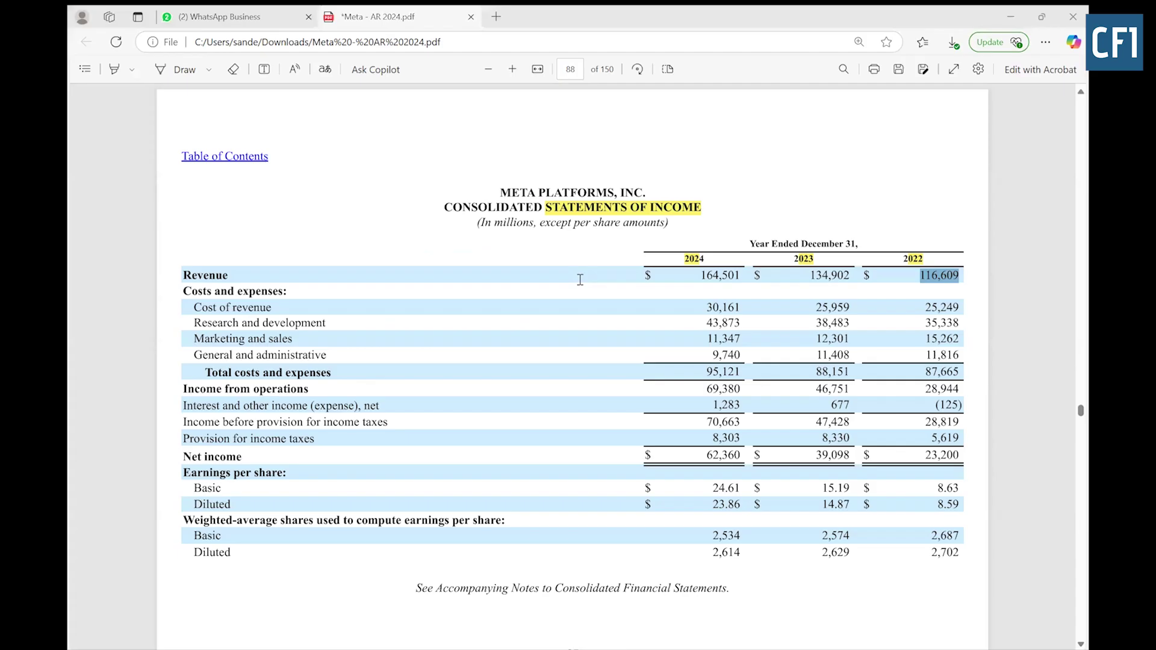
click(831, 275)
double_click(832, 275)
key(ctrl+c)
key(alt+Tab)
key(ctrl+v)
key(Tab)
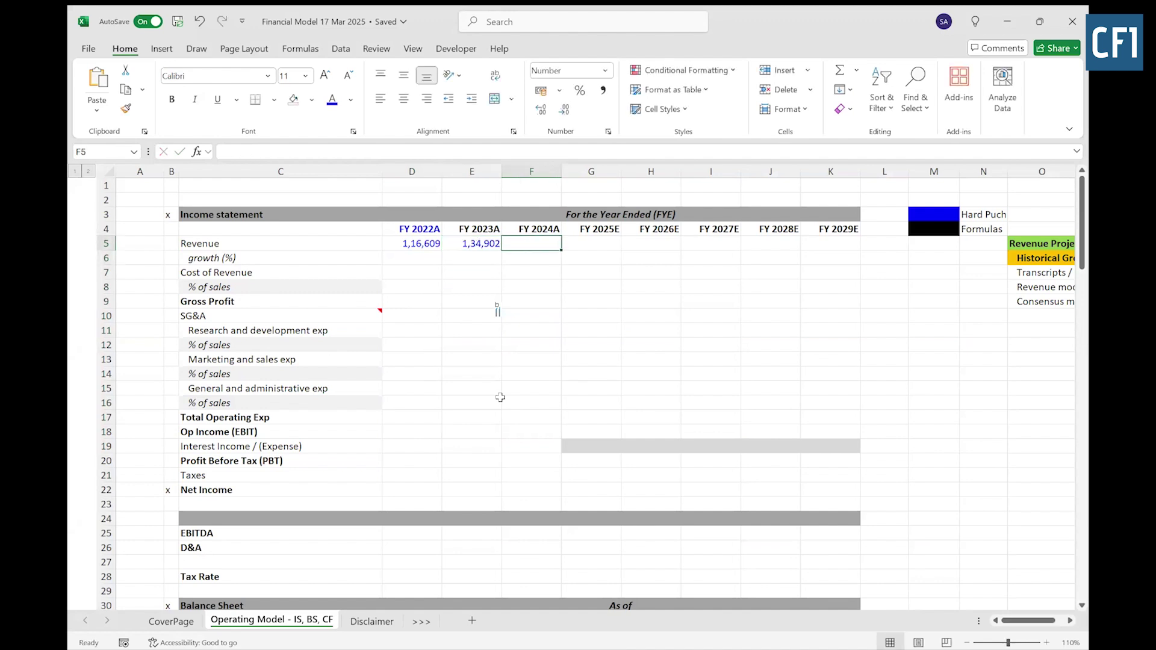
Step: Enter the 2024 revenue of 164,501 from the annual report PDF in cell F5 of the income statement
key(alt+Tab)
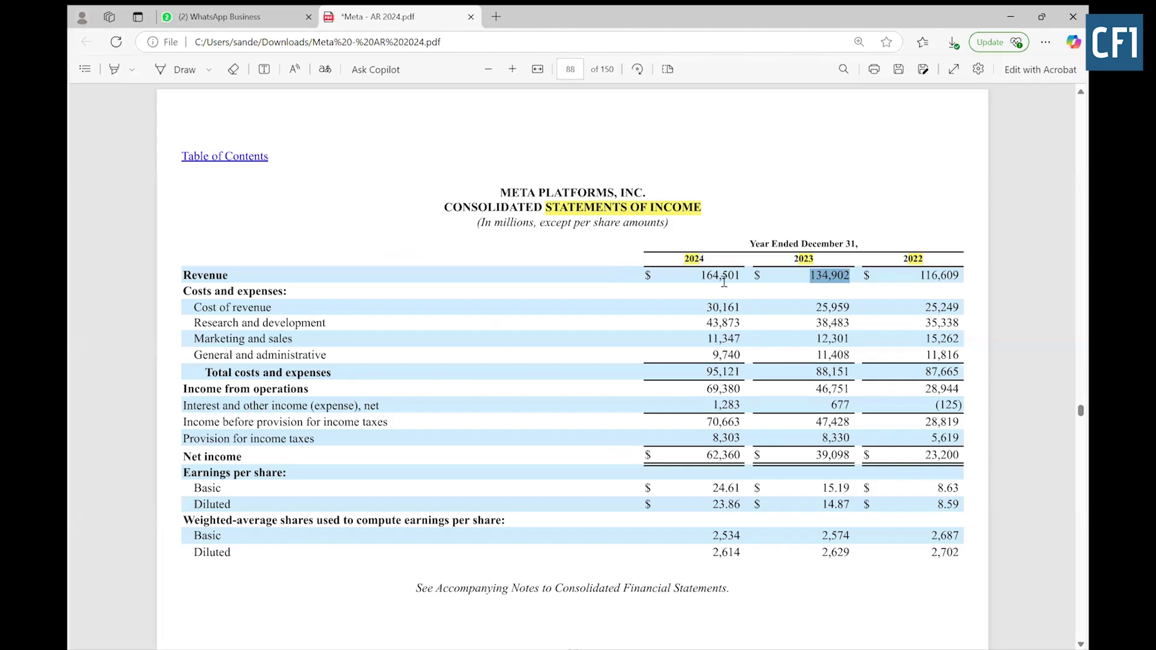
double_click(725, 286)
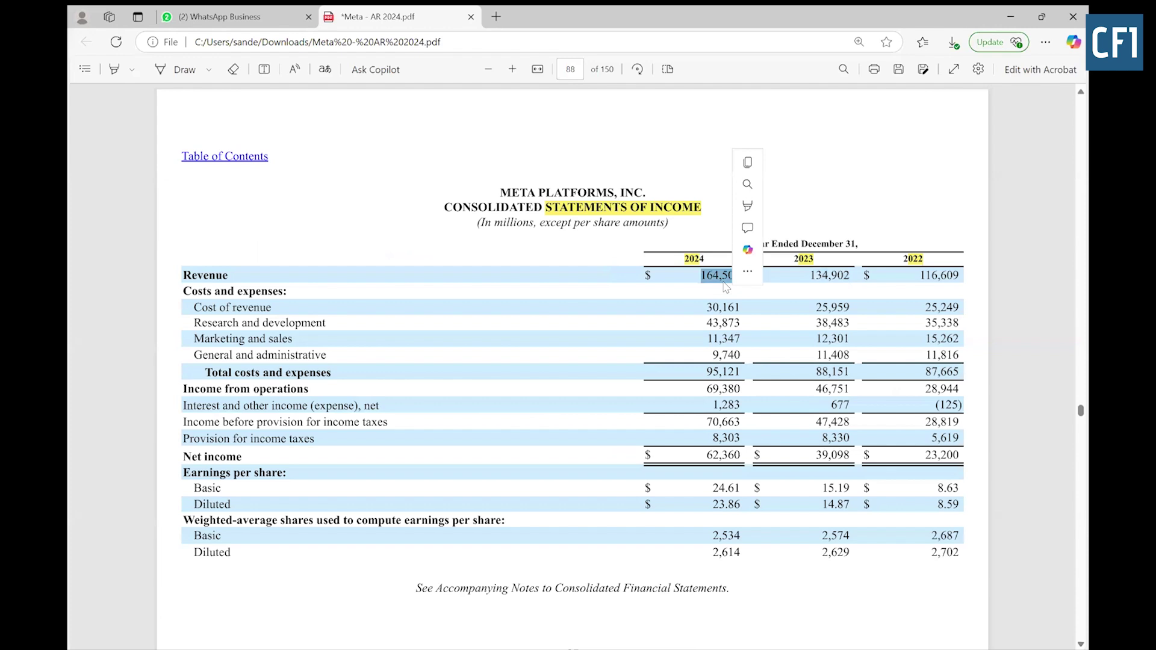
key(alt+Tab)
text(164,501)
key(Return)
Step: Copy the 2022 cost of revenue, 25,249, from the annual report PDF into cell D7 of the workbook
key(Left)
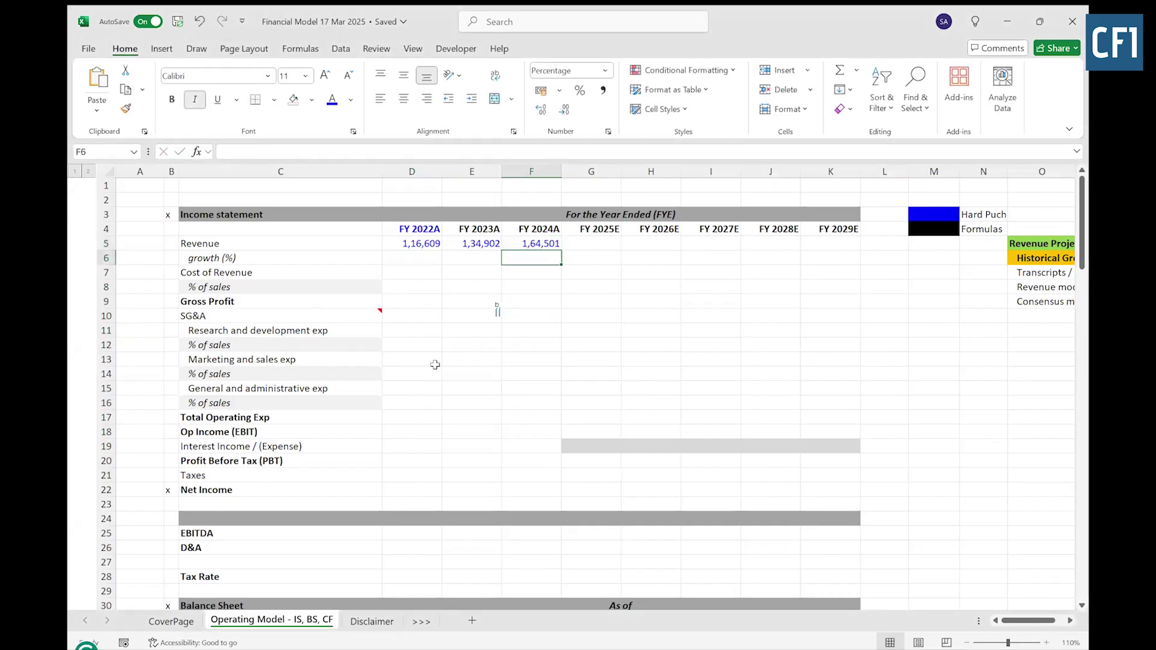
key(Left)
key(Left)
key(Down)
key(Right)
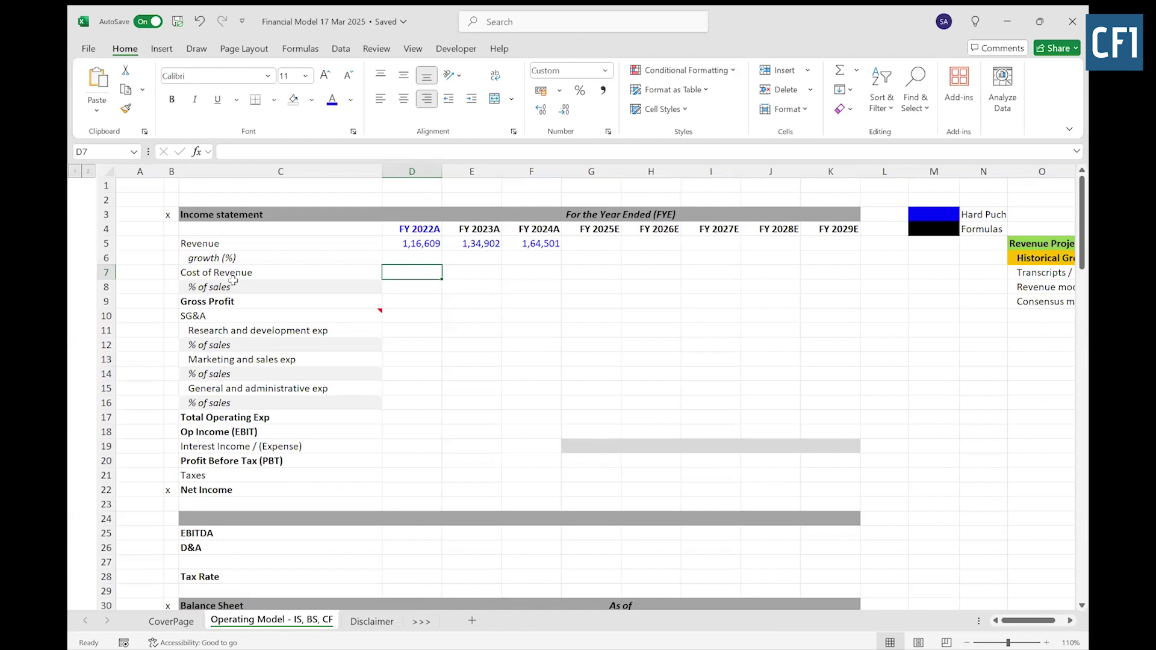
key(alt+Tab)
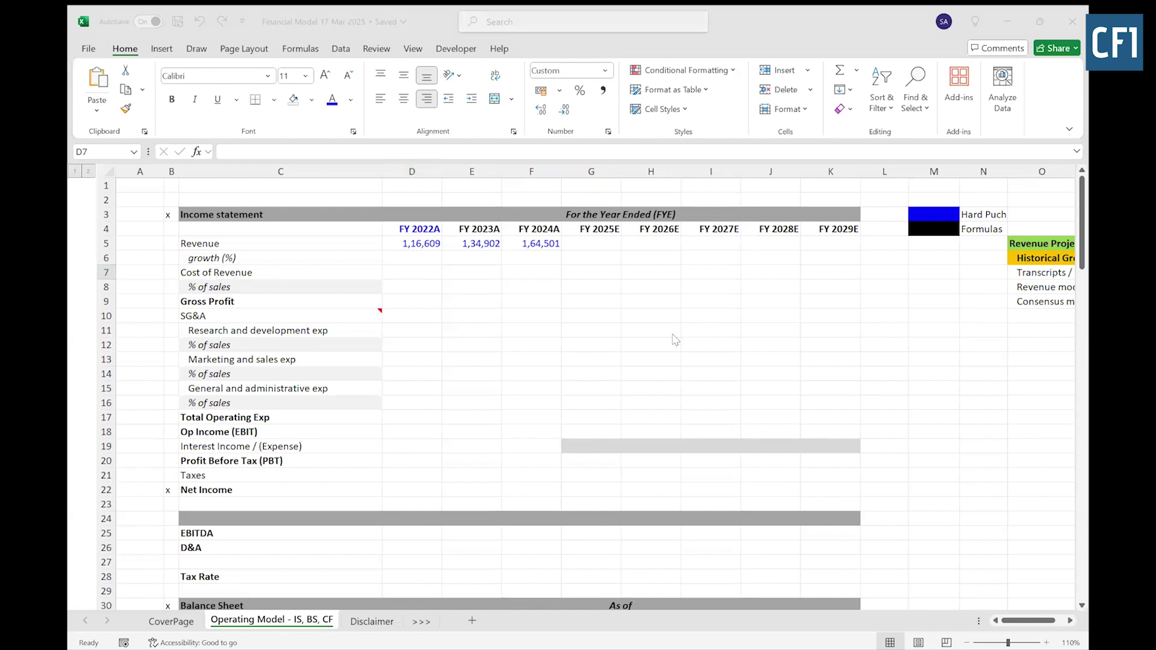
double_click(945, 308)
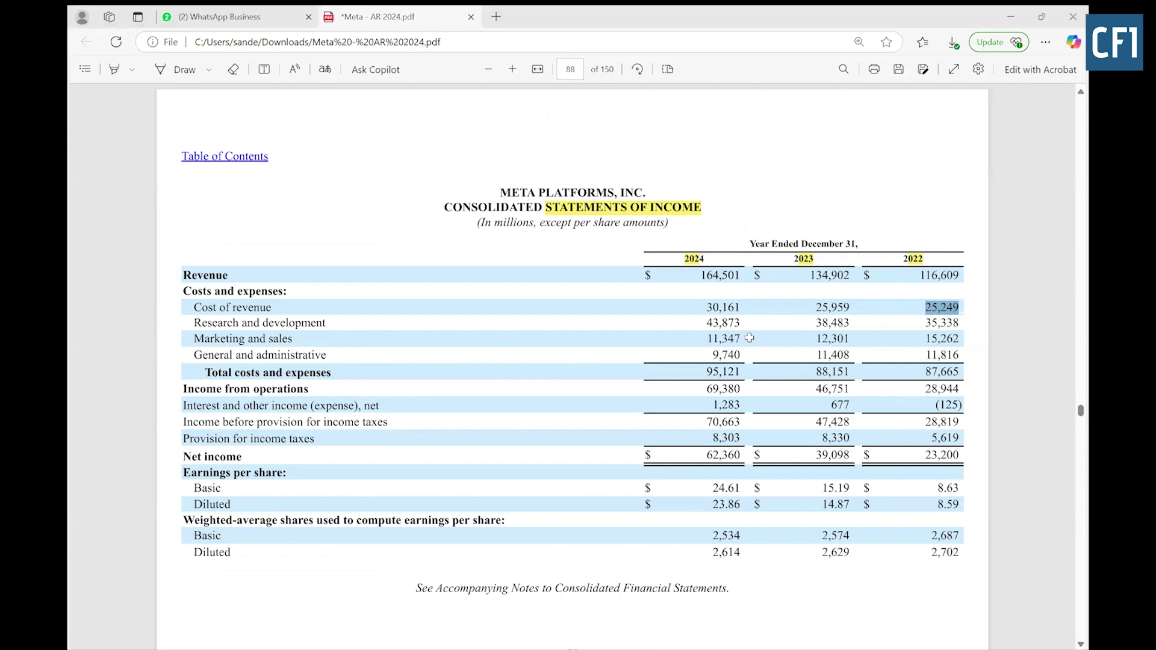
key(alt+Tab)
key(ctrl+v)
key(ctrl+Return)
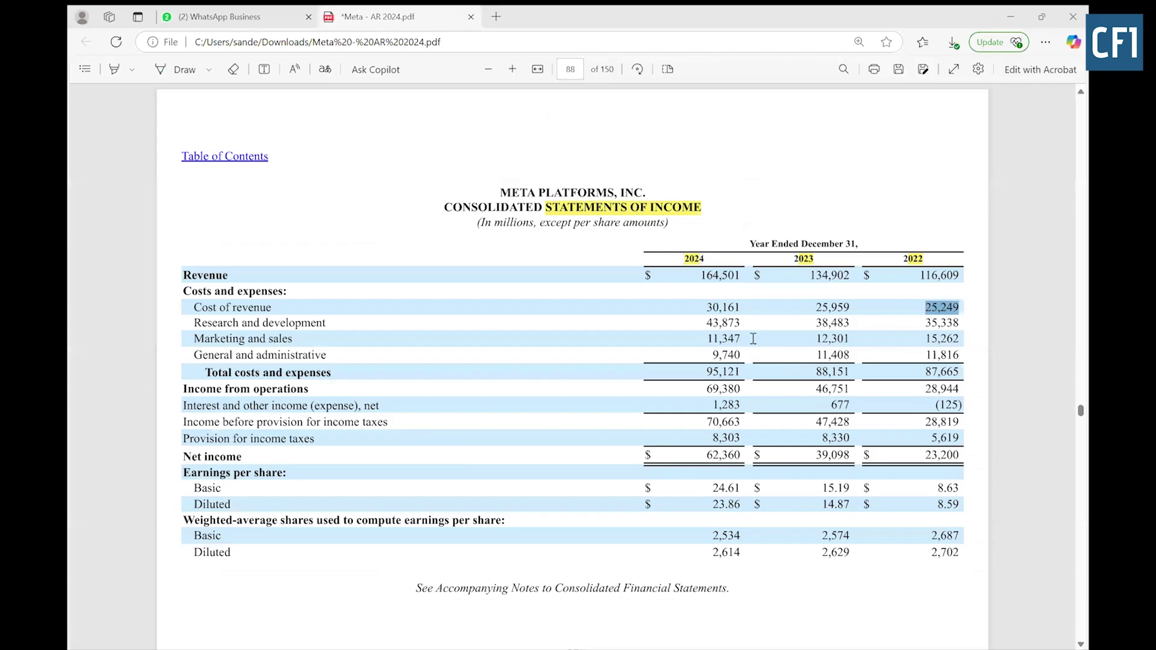
Step: Copy the 2023 cost of revenue, 25,959, from the annual report PDF into cell E7 of the workbook
key(alt+Tab)
click(833, 309)
double_click(833, 307)
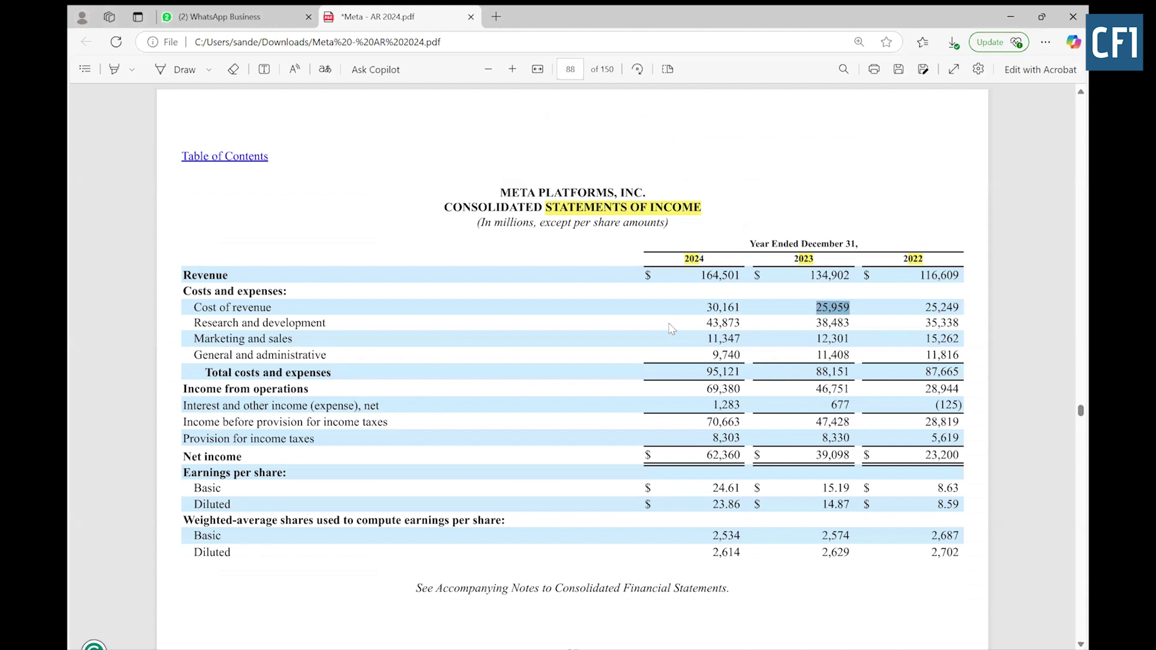
key(alt+Tab)
key(Right)
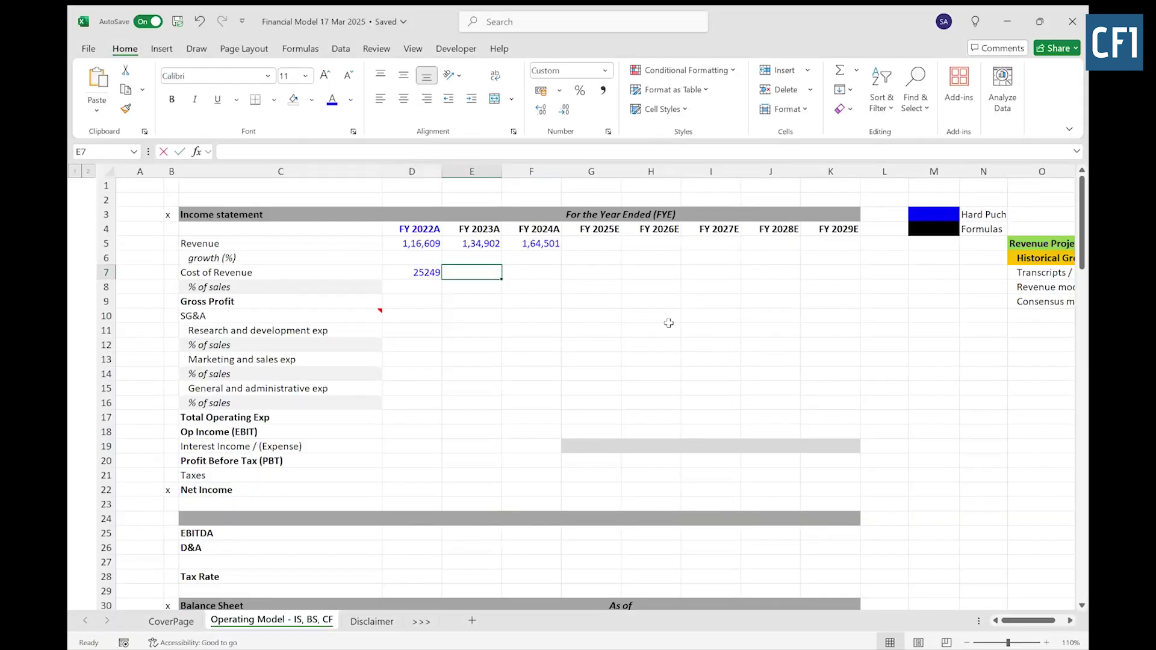
key(F2)
key(ctrl+v)
key(Return)
Step: Copy the 2024 cost of revenue, 30,161, from the annual report PDF into cell F7 of the workbook
key(Right)
key(Up)
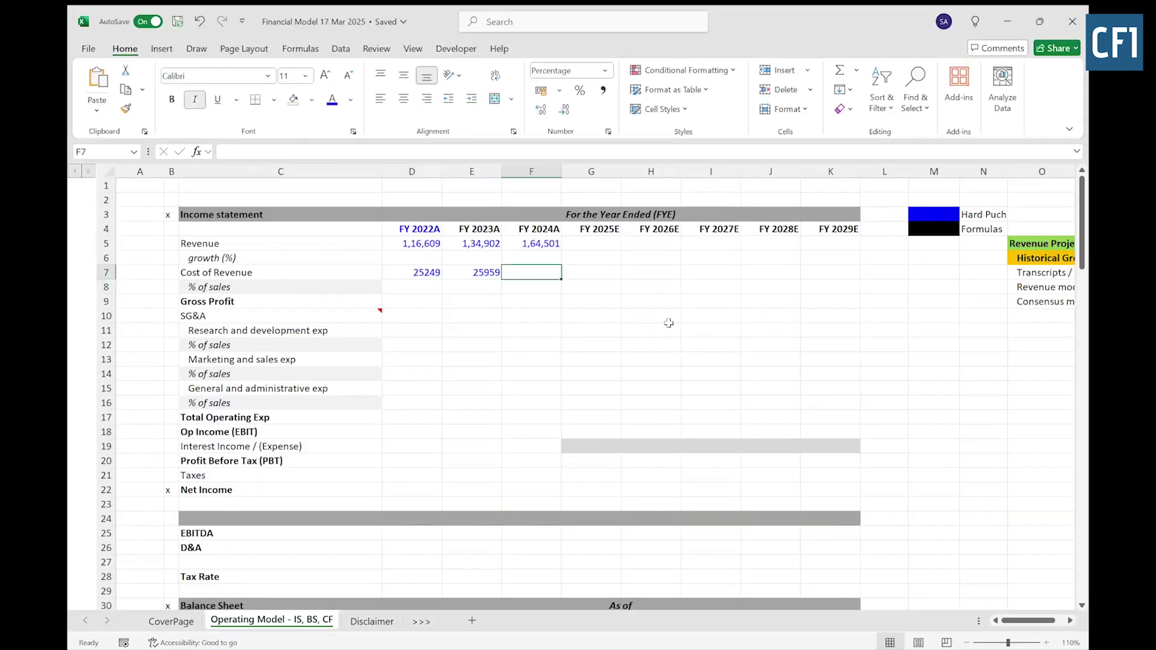
key(alt+Tab)
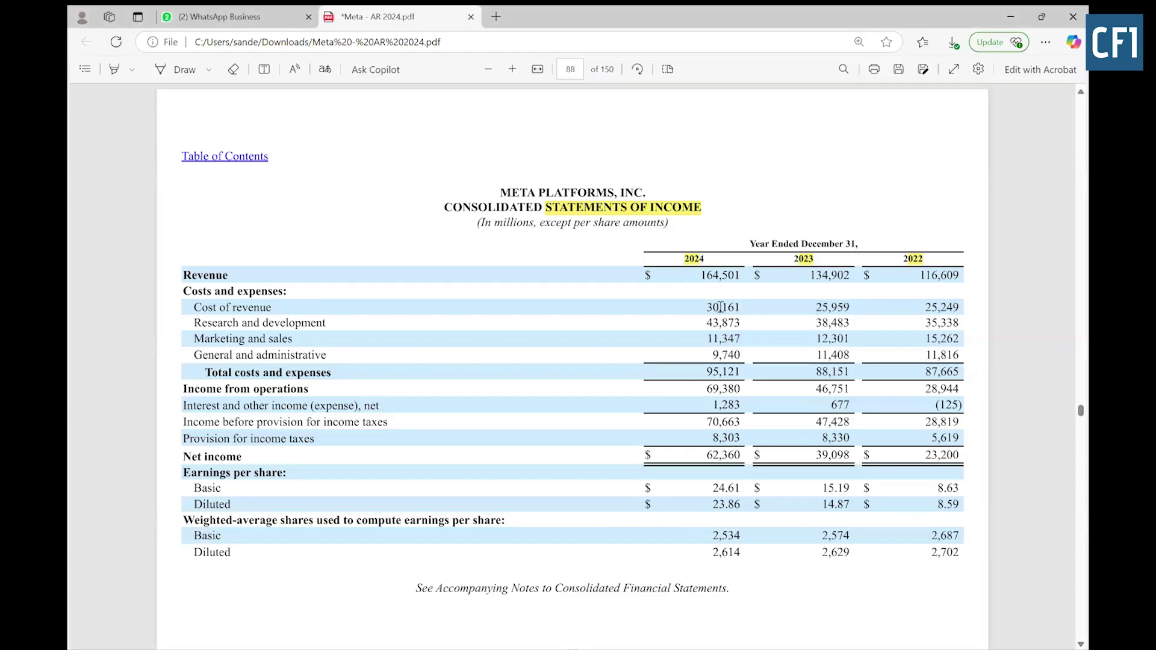
double_click(721, 307)
key(ctrl+c)
key(alt+Tab)
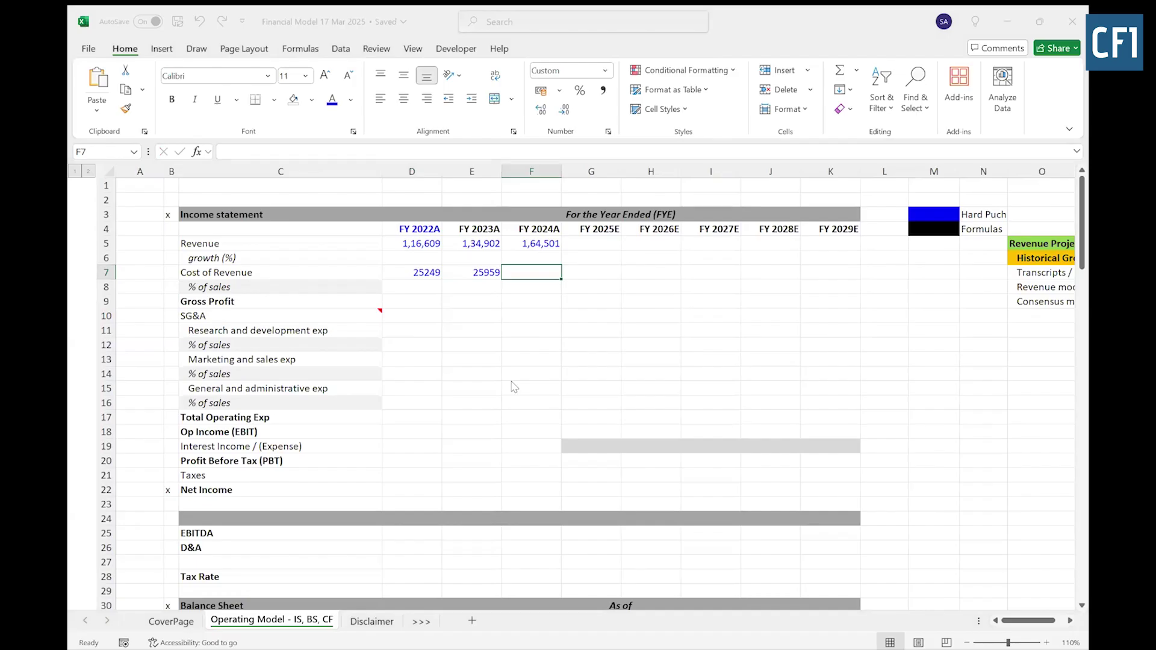
key(F2)
key(ctrl+v)
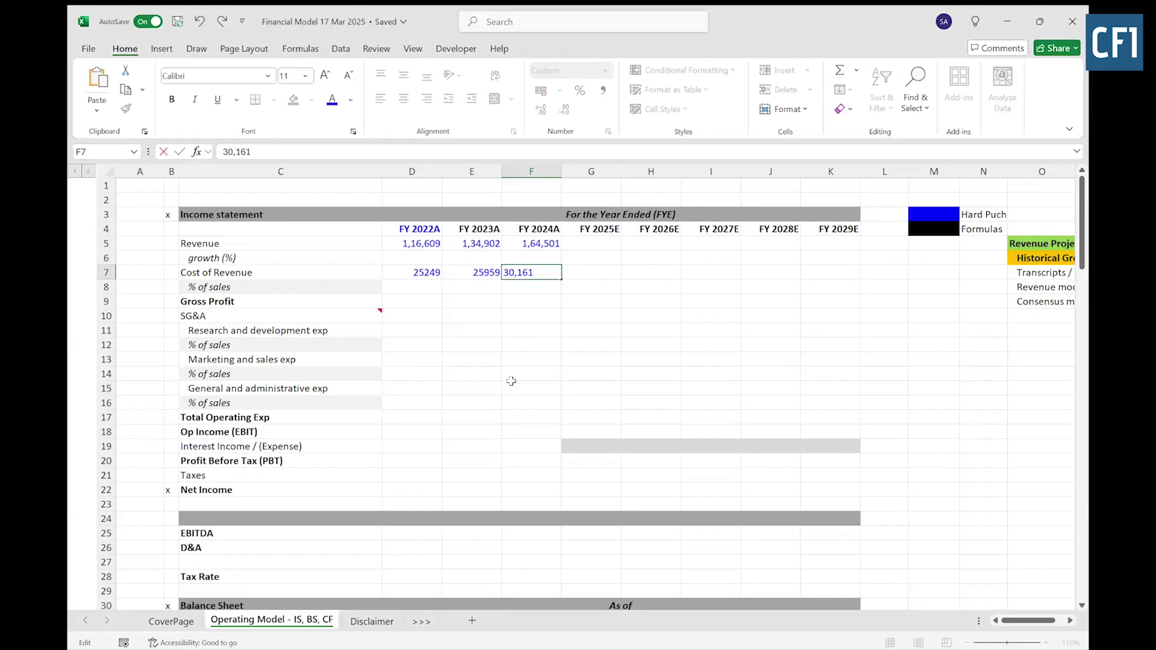
key(ctrl+Return)
Step: Copy the 2022 research and development expense of 35,338 from the annual report PDF into cell D11
key(Left)
key(Left)
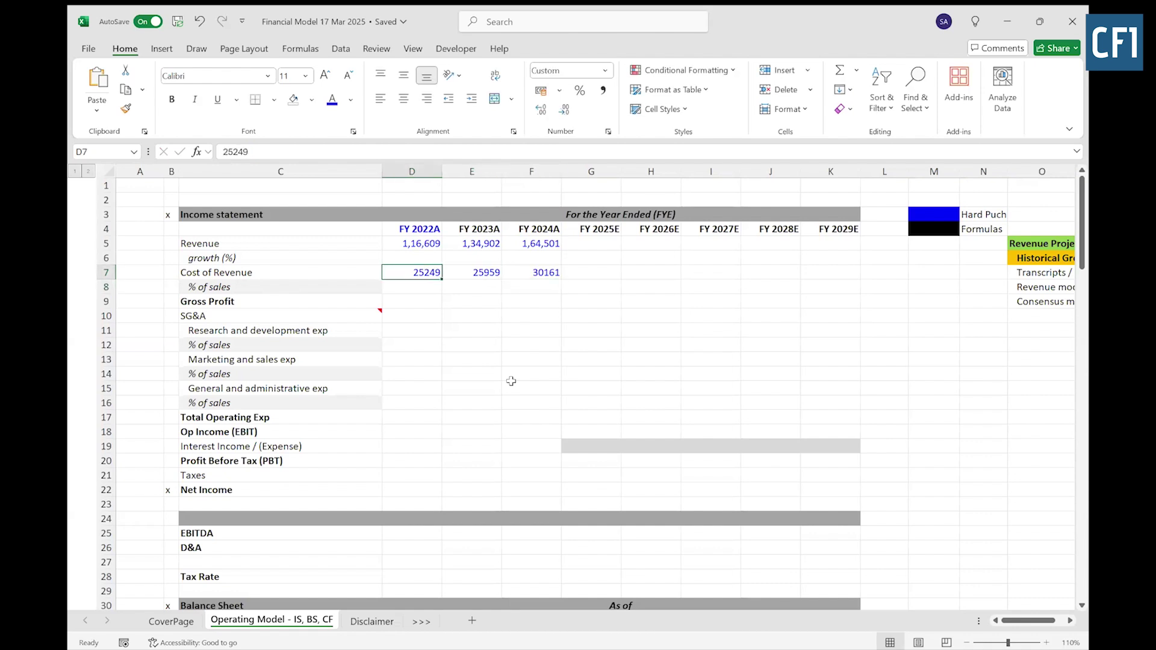
key(Left)
key(Down)
key(Down)
key(Down)
key(Down)
key(Right)
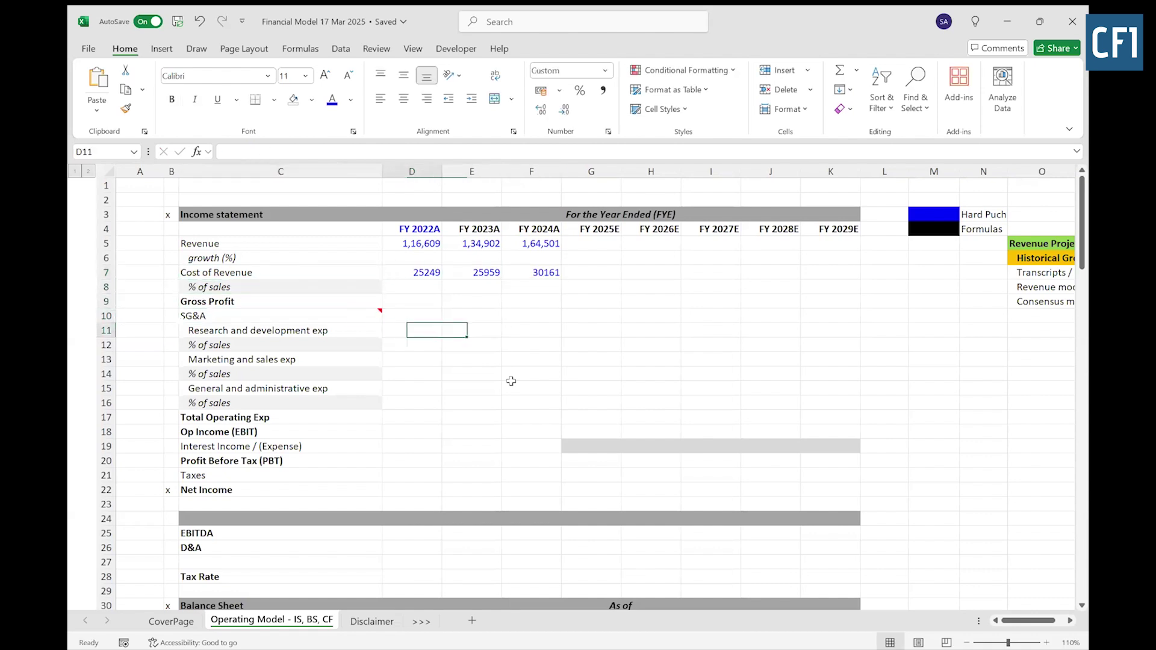
key(shift+Right)
key(shift+Right)
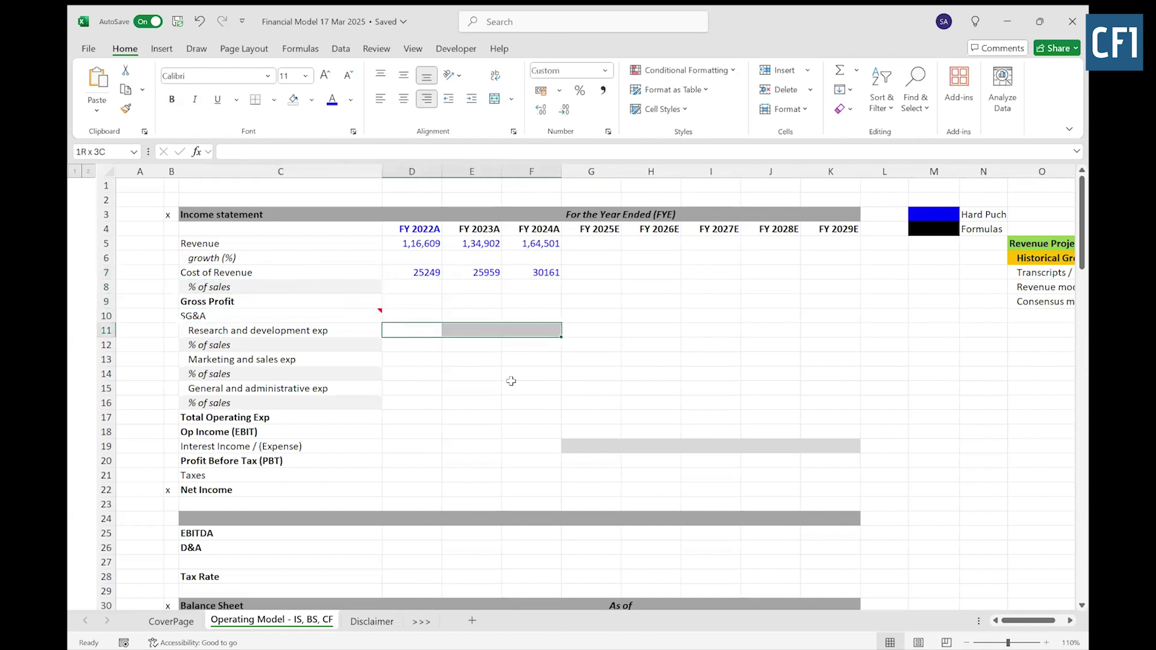
key(alt+Tab)
double_click(932, 321)
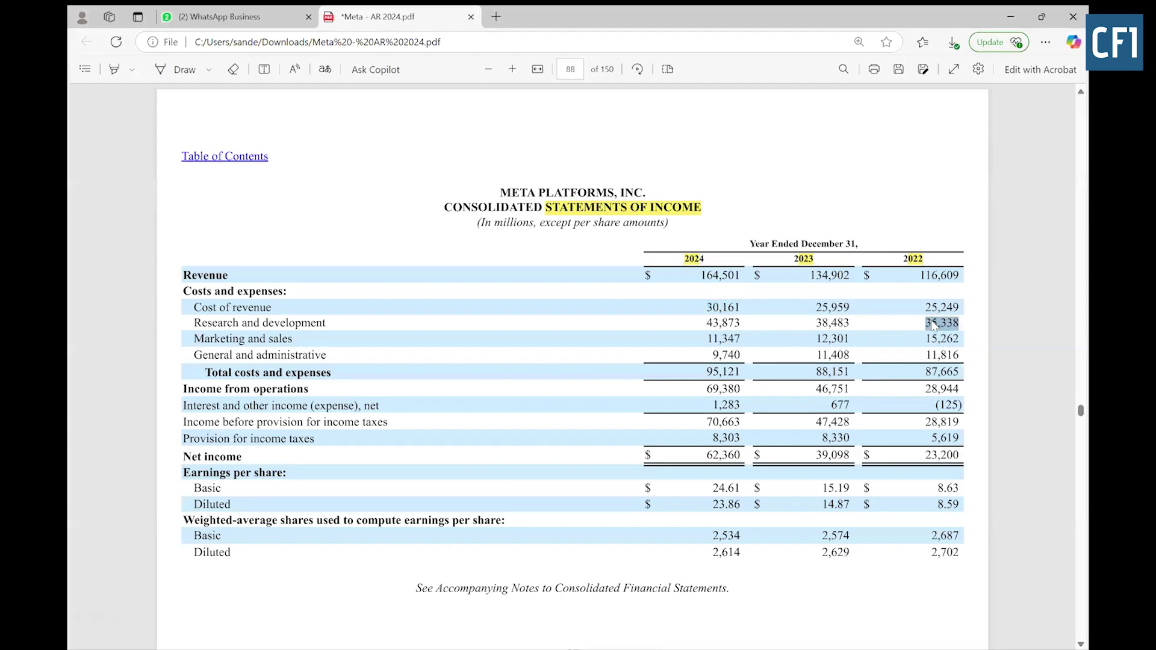
key(alt+Tab)
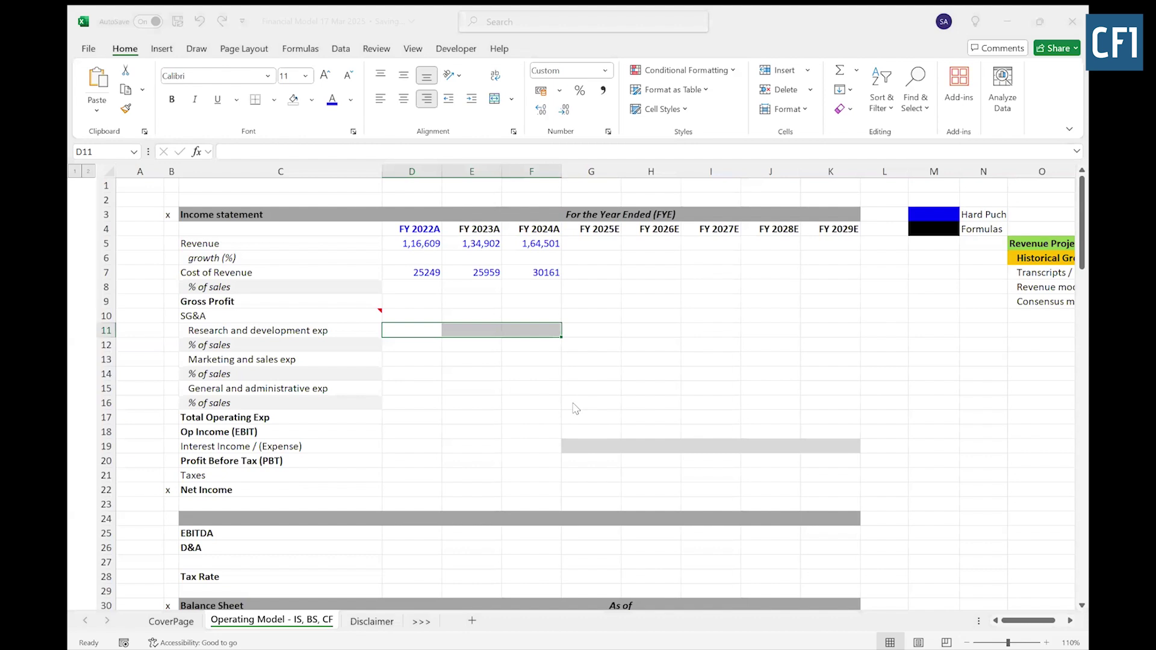
key(ctrl+v)
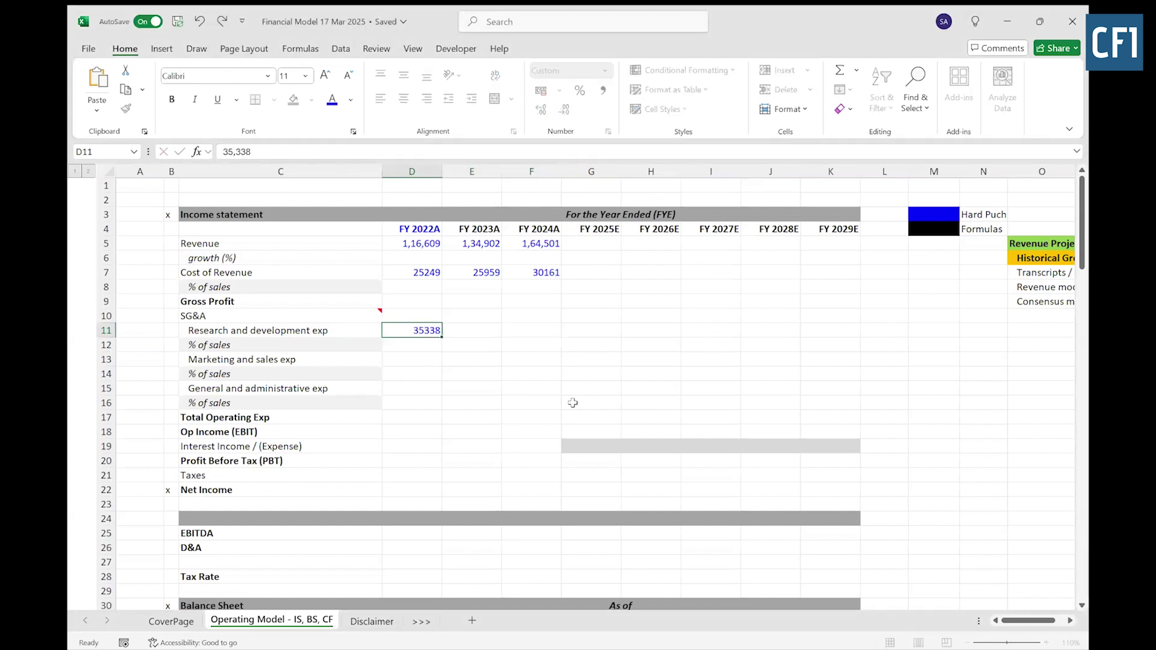
key(Return)
Step: Enter the 2023 research and development expense of 38,483 from the annual report PDF in cell E11
key(Up)
key(Right)
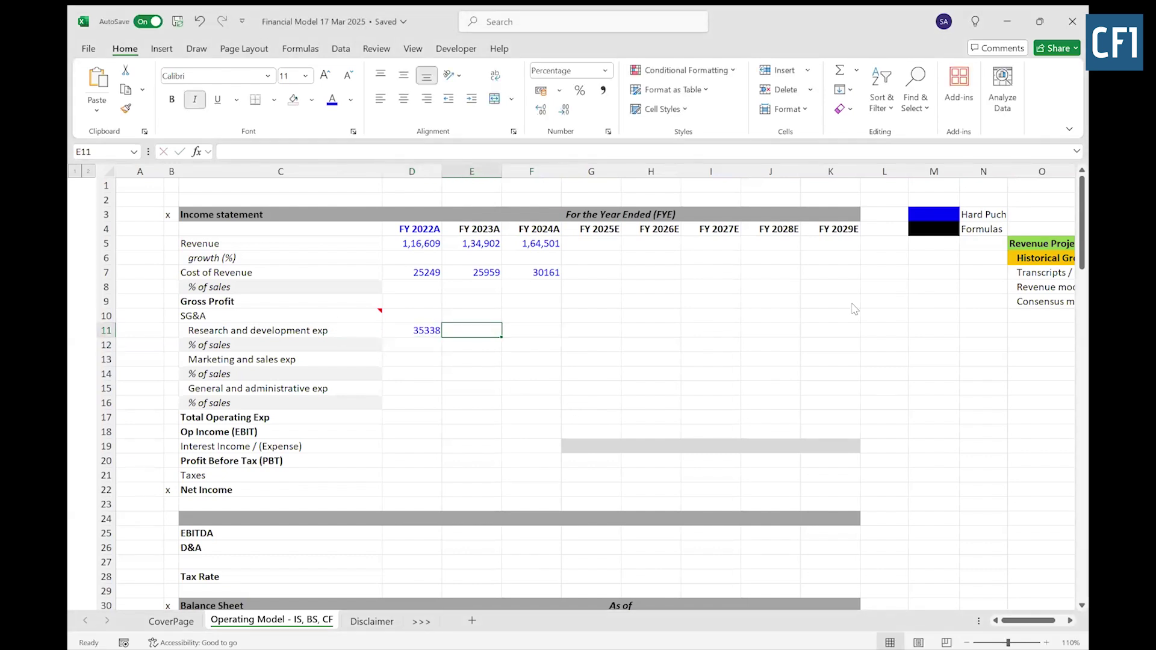
key(alt+Tab)
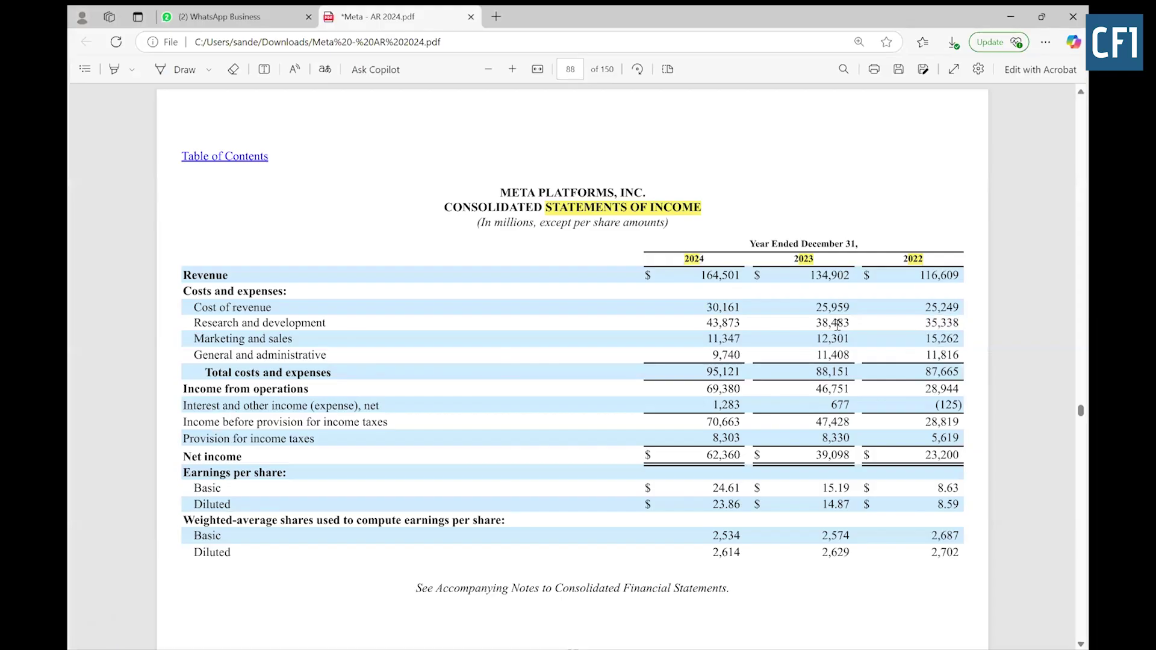
double_click(837, 324)
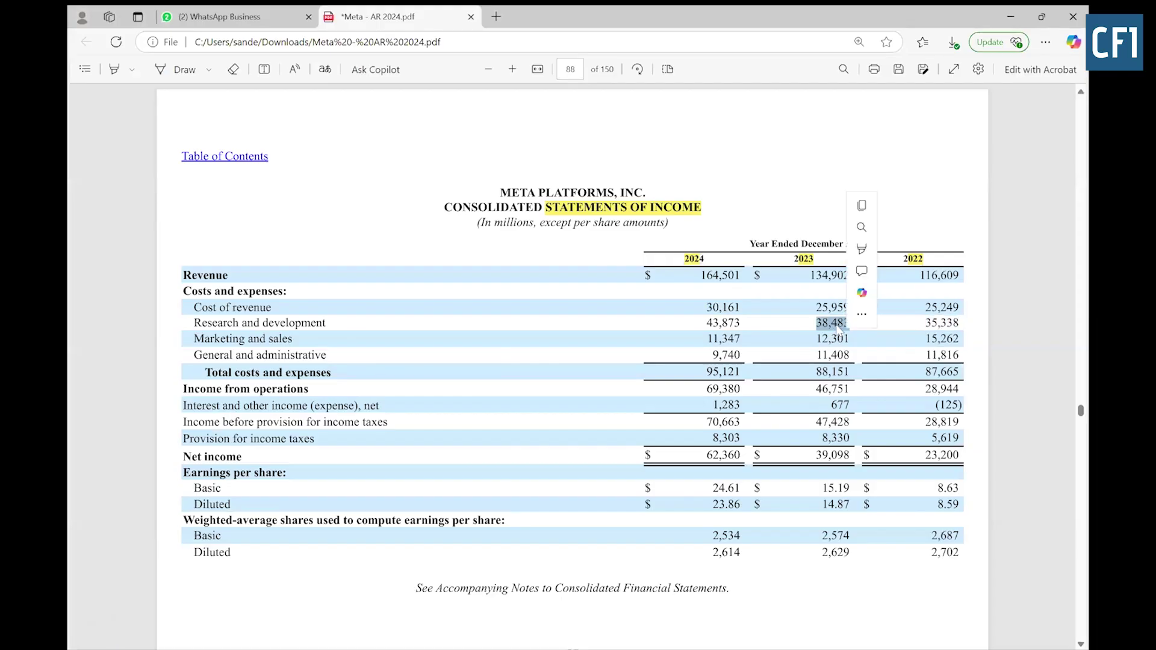
key(alt+Tab)
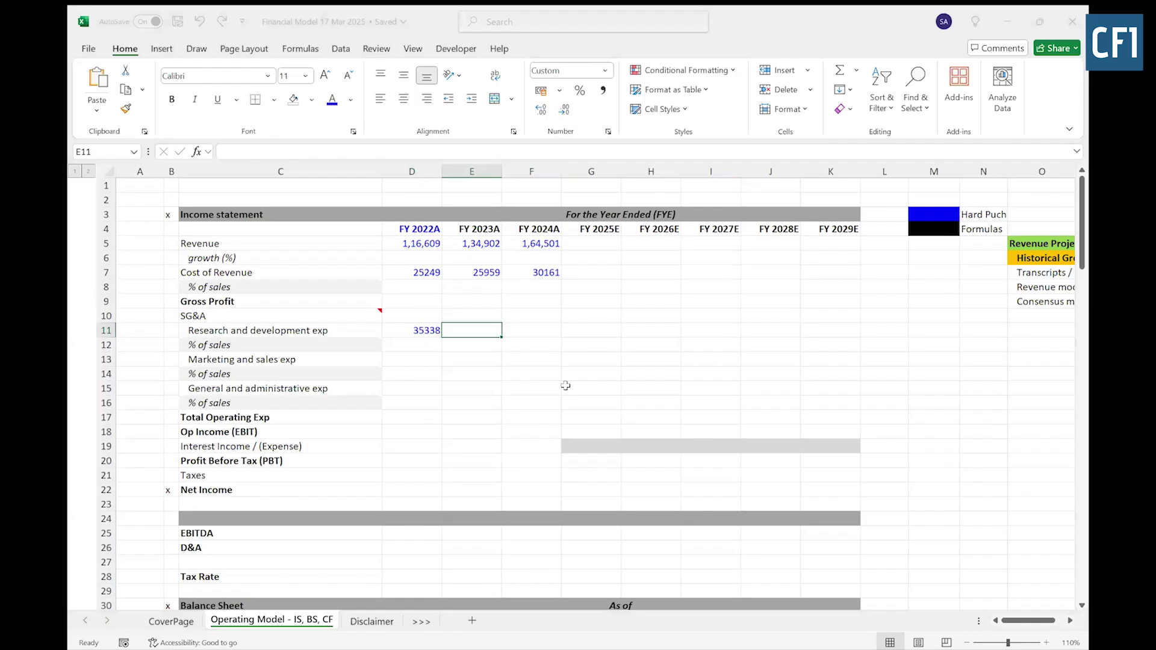
text(38,483)
key(Tab)
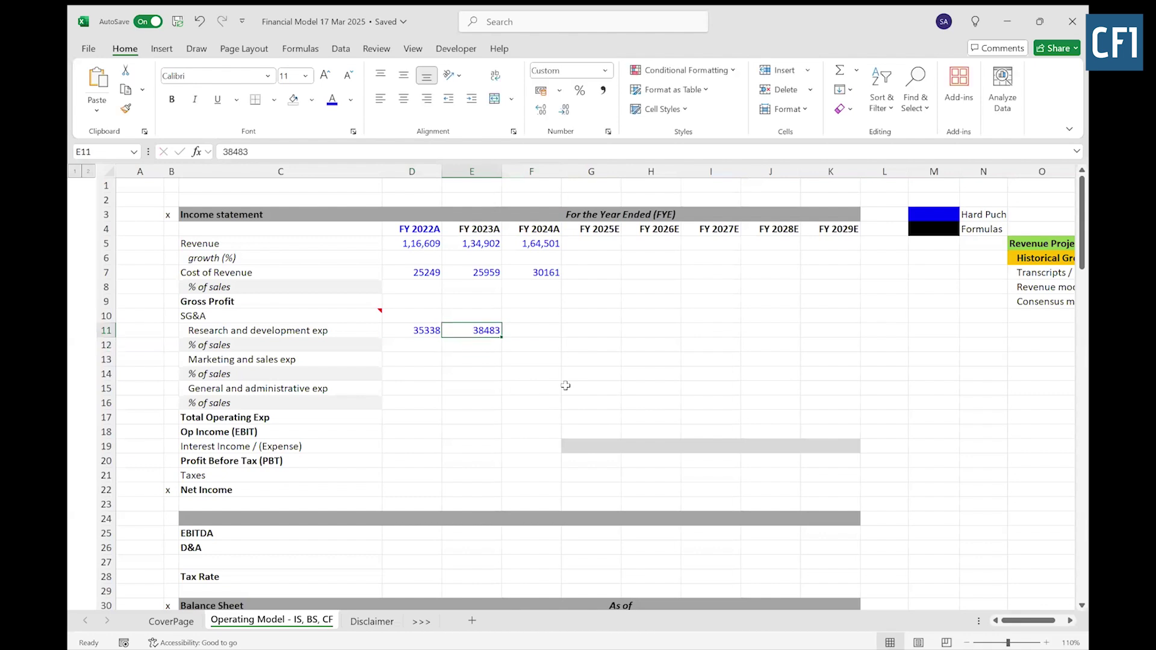
Step: Copy the 2024 research and development expense of 43,873 from the annual report PDF into cell F11
key(alt+Tab)
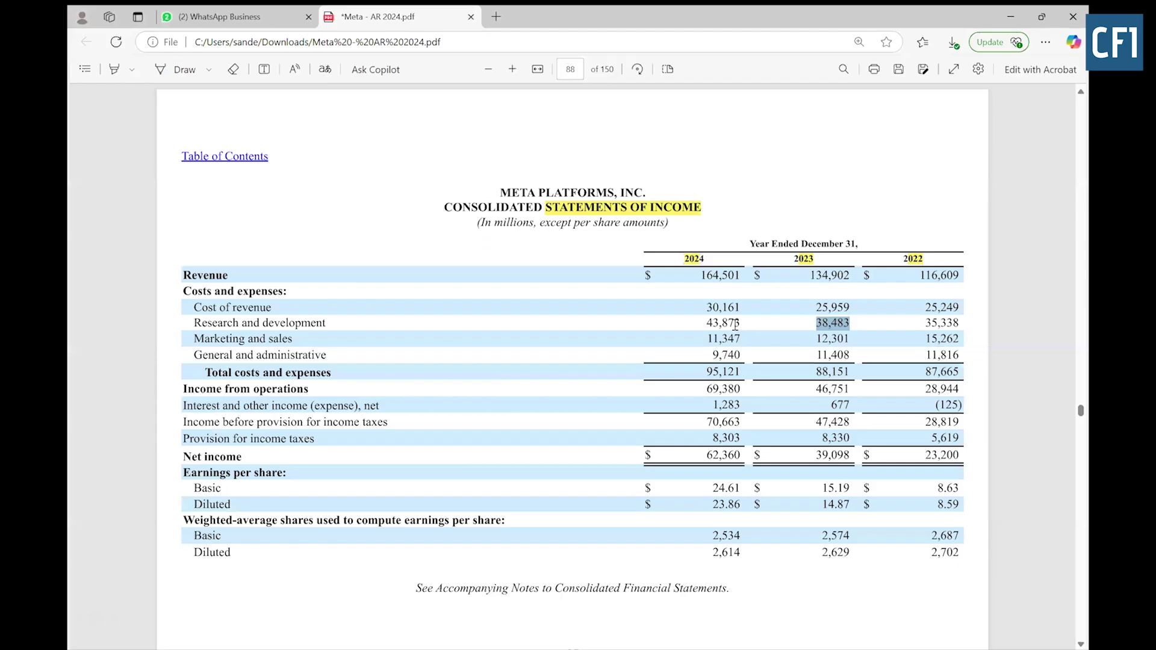
double_click(736, 324)
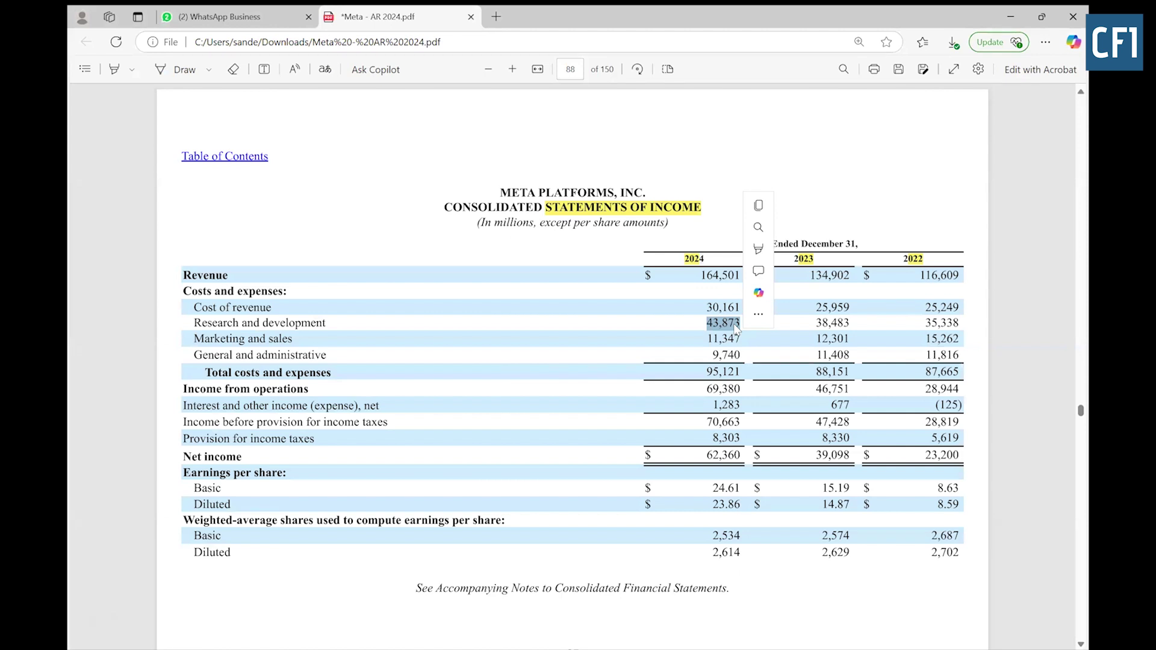
key(ctrl+c)
key(alt+Tab)
key(F2)
key(ctrl+v)
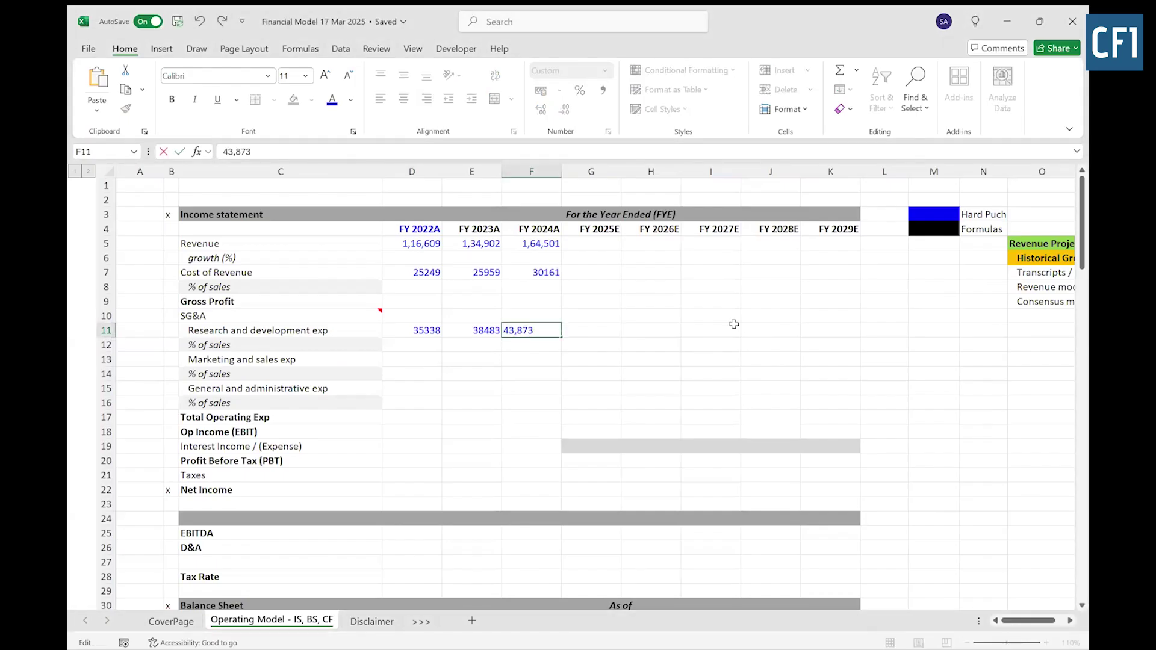
key(Return)
Step: Copy the 2022 marketing and sales expense of 15,262 from the annual report PDF into cell D13 of the workbook
key(Down)
key(Left)
key(Left)
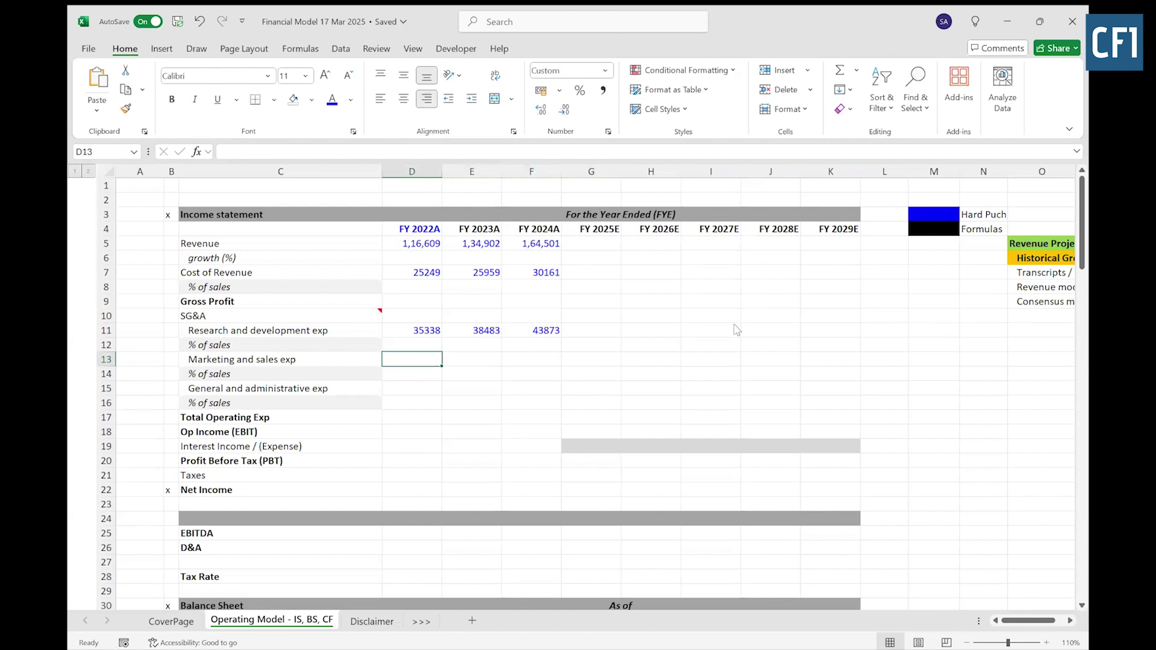
key(alt+Tab)
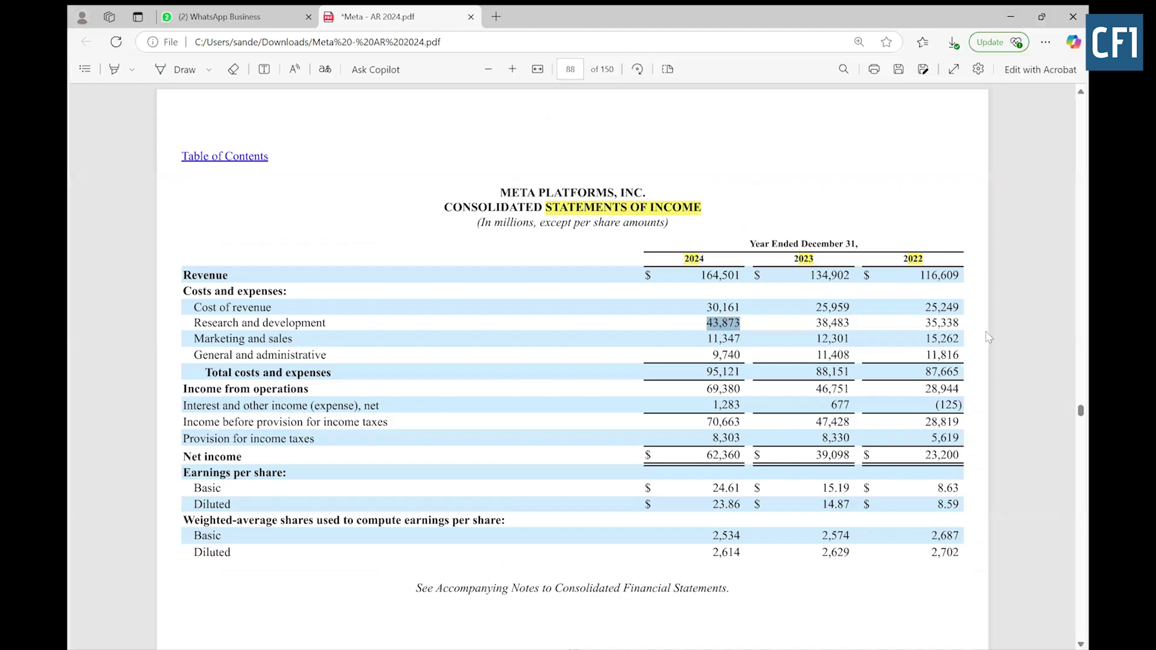
double_click(949, 341)
key(alt+Tab)
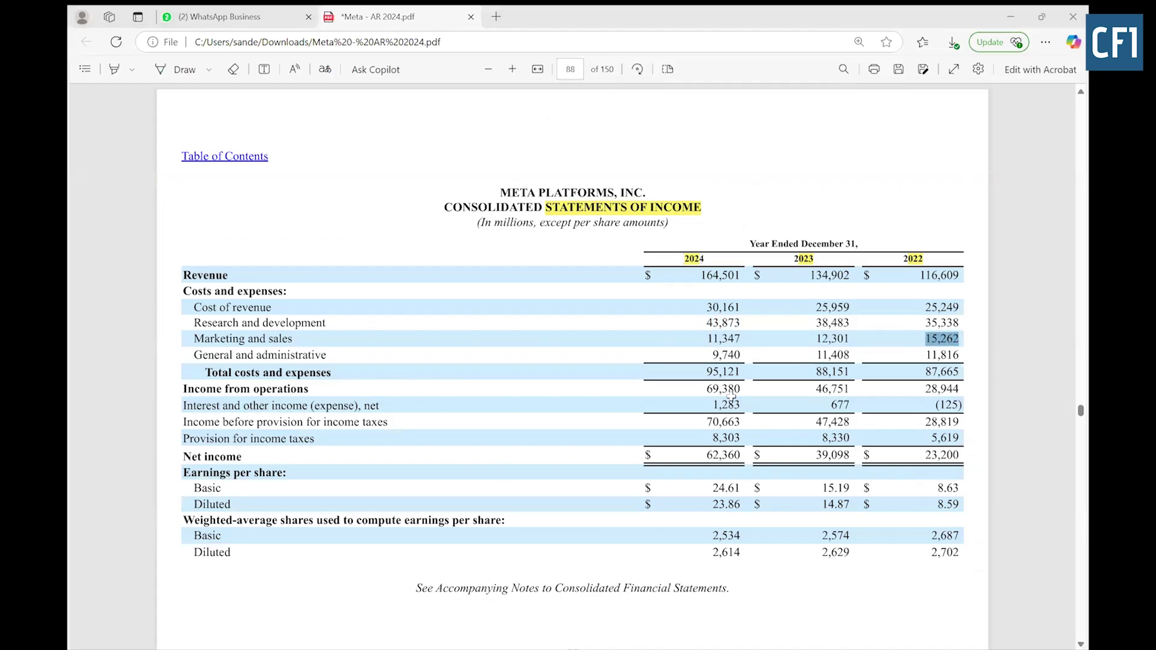
key(ctrl+v)
key(Return)
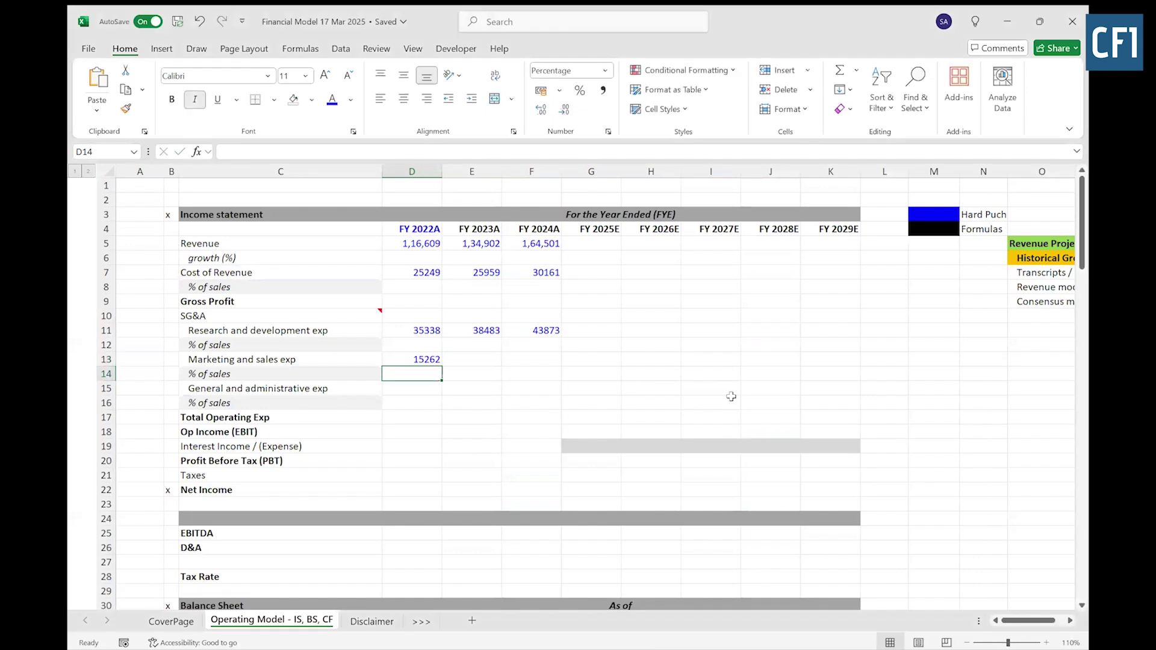
Step: Copy the 2023 marketing and sales expense of 12,301 from the annual report PDF into cell E13
key(alt+Tab)
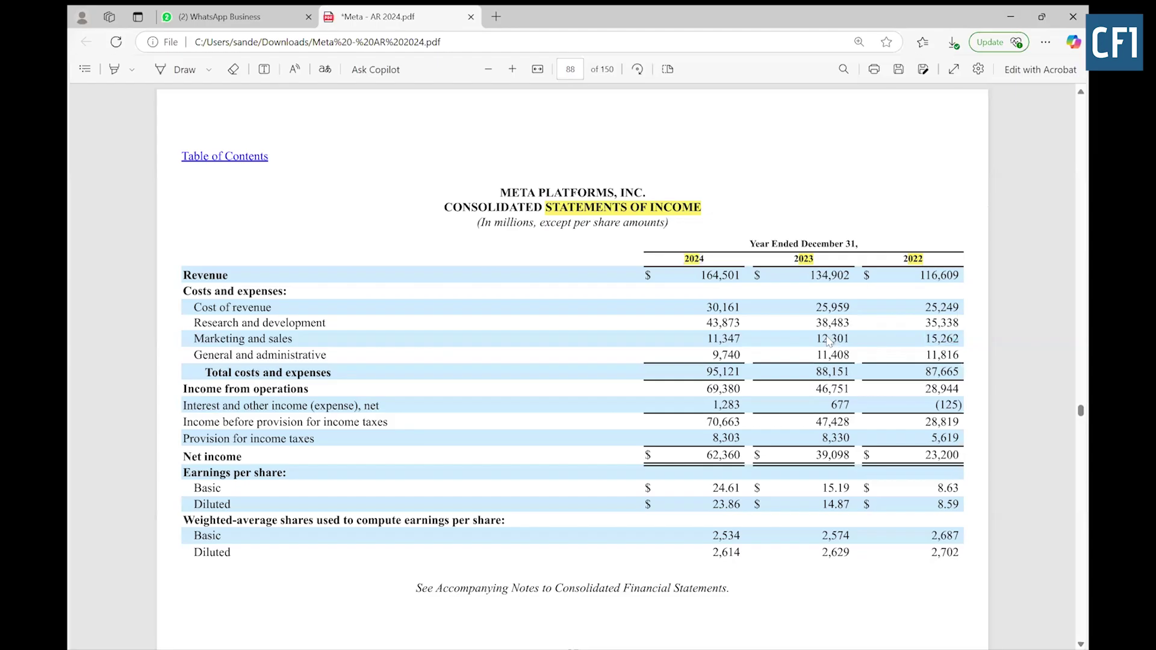
double_click(836, 339)
key(alt+Tab)
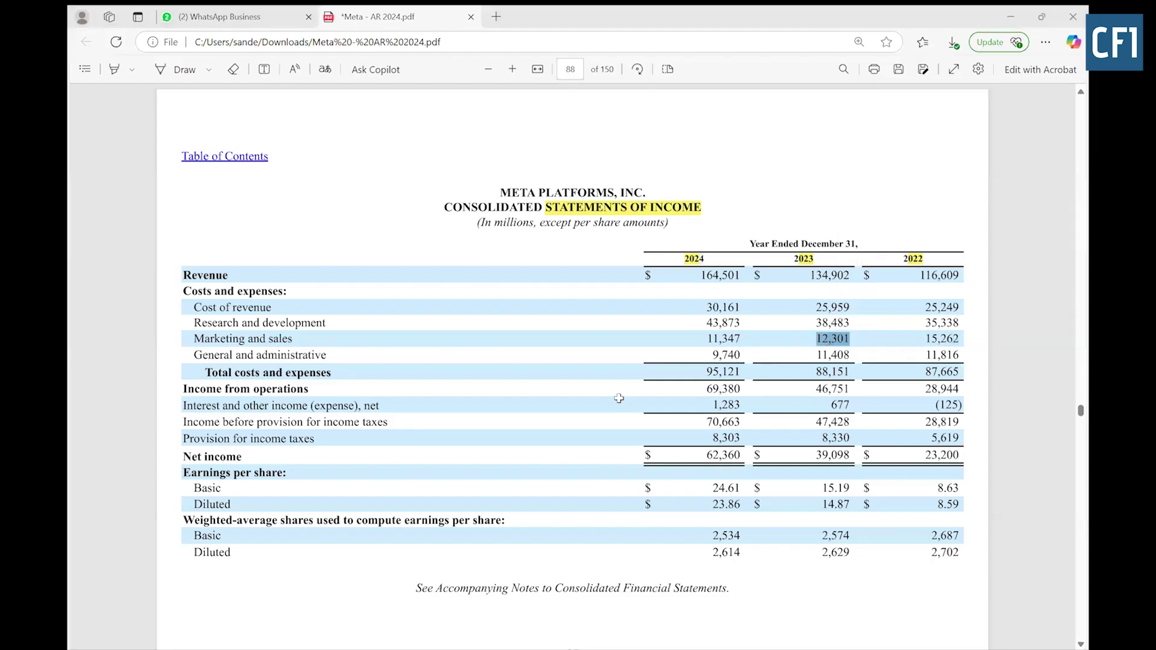
key(ctrl+v)
key(Return)
Step: Copy the 2024 marketing and sales expense of 11,347 from the annual report PDF into cell F13
key(Up)
key(Right)
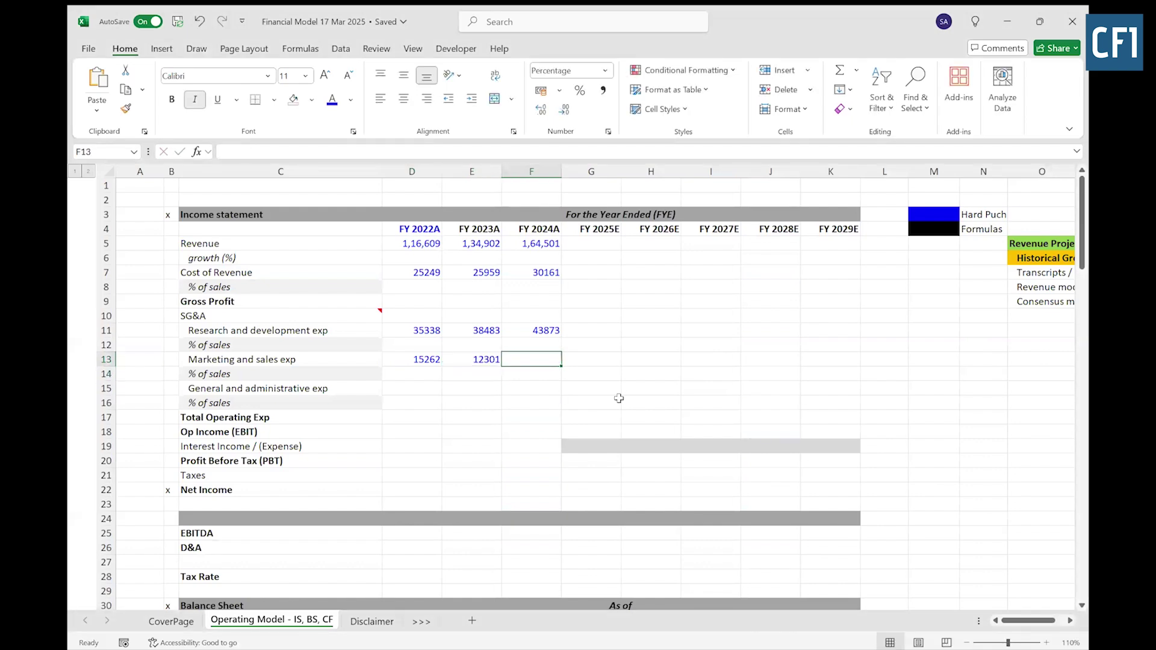
key(alt+Tab)
double_click(733, 340)
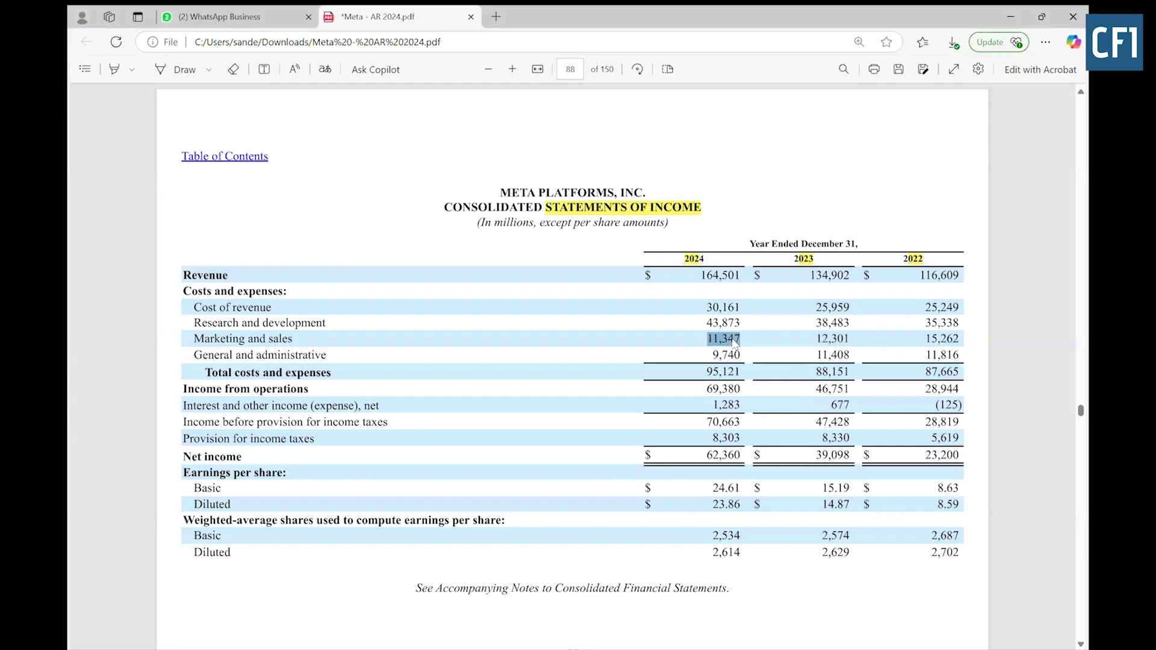
key(alt+Tab)
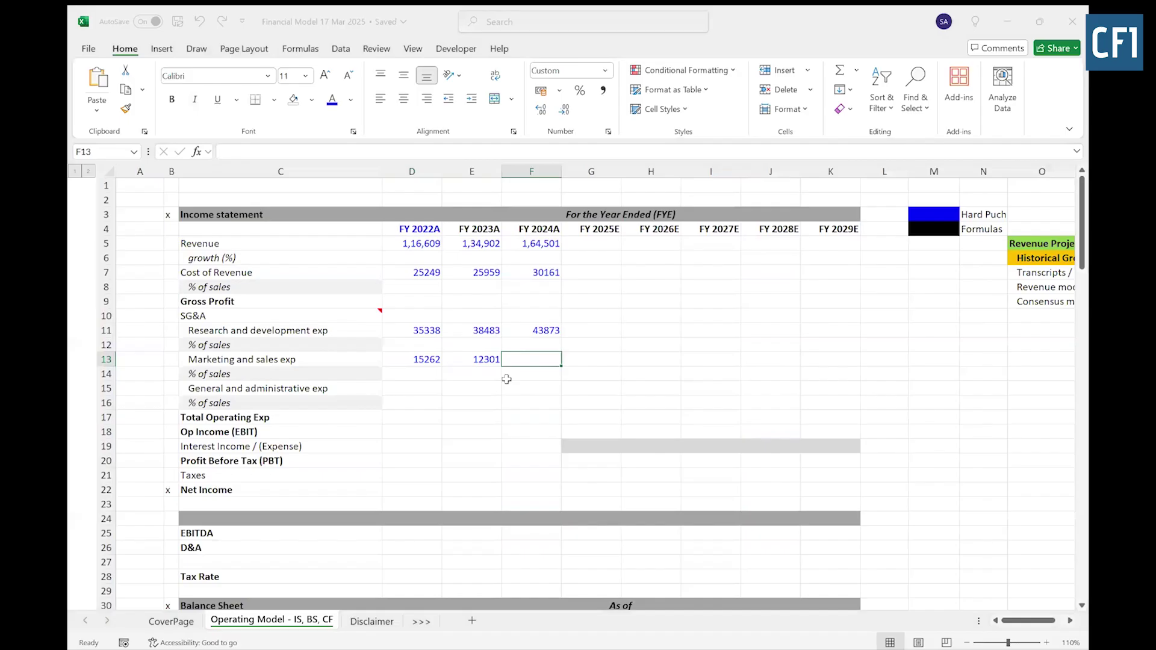
key(ctrl+v)
key(Return)
Step: Enter the 2022 general and administrative expense of 11,816 from the annual report PDF in cell D15
key(Left)
key(Down)
key(Left)
key(alt+Tab)
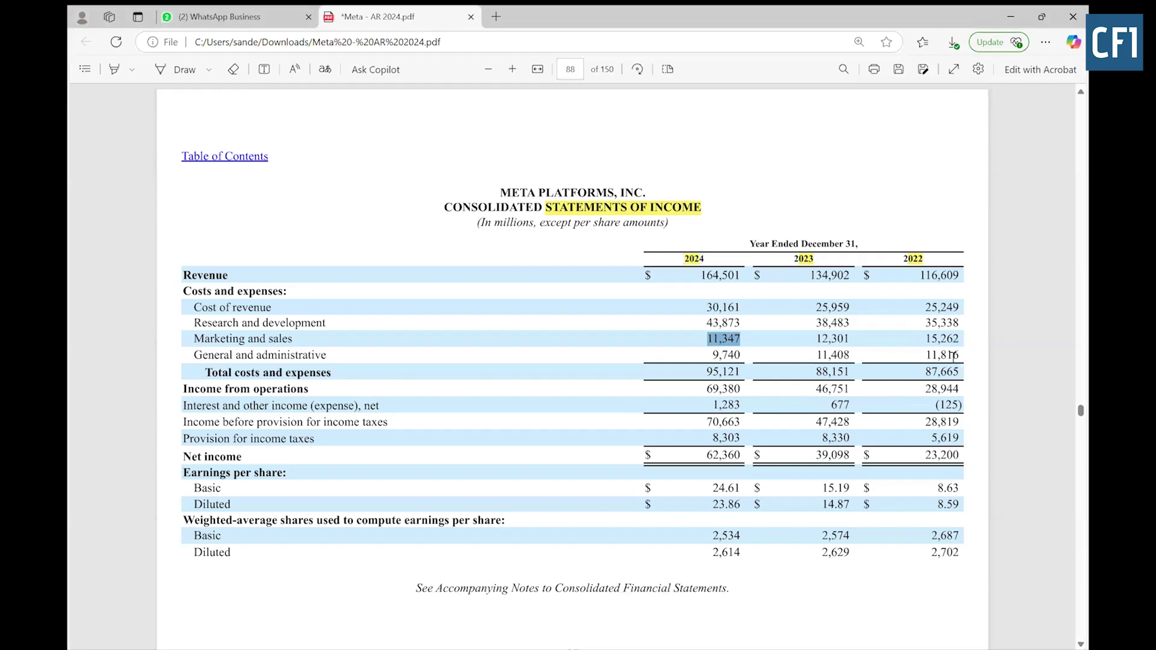
double_click(954, 356)
key(alt+Tab)
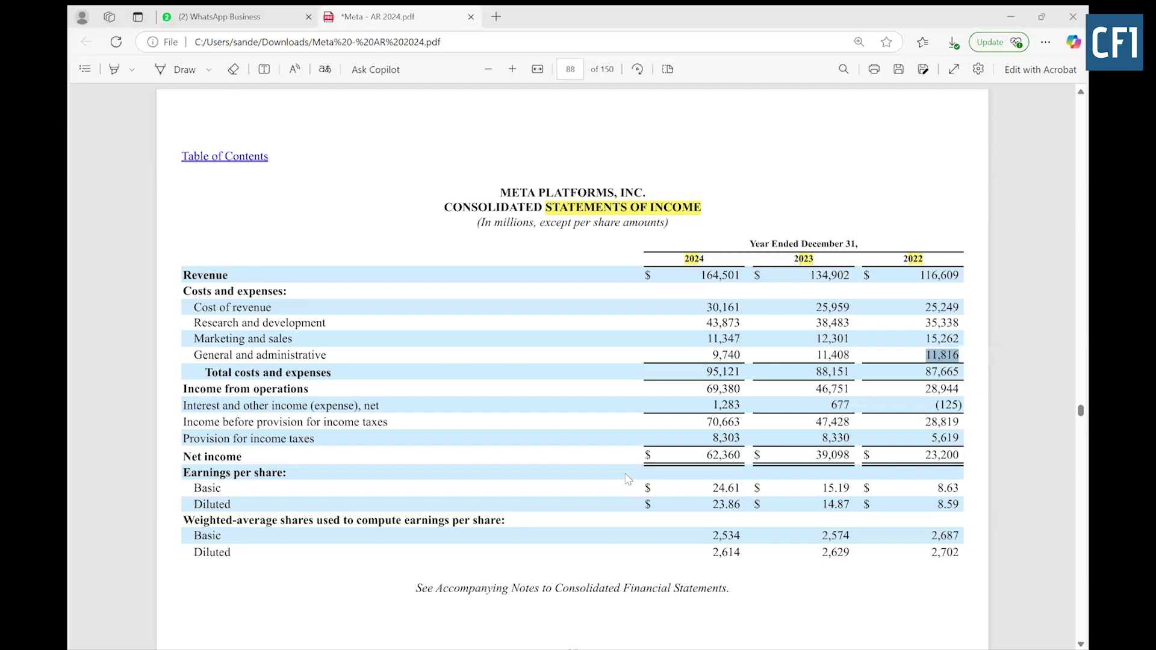
text(11816)
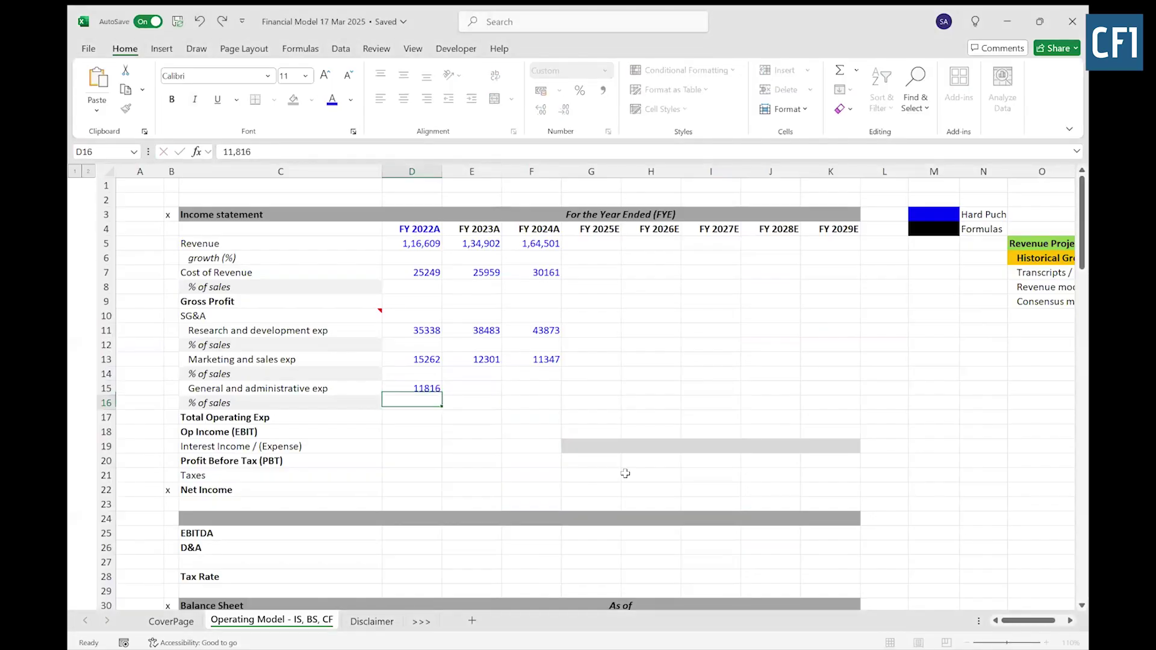
Step: Copy the 2023 general and administrative expense of 11,408 from the annual report PDF into cell E15
key(Tab)
key(alt+Tab)
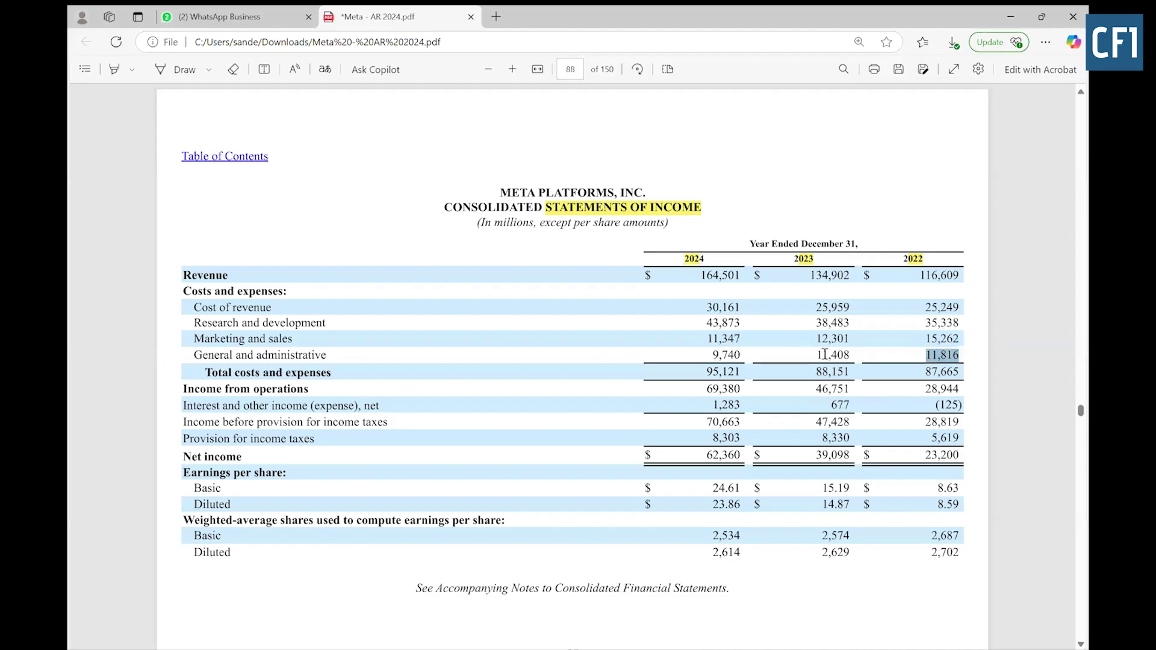
double_click(825, 354)
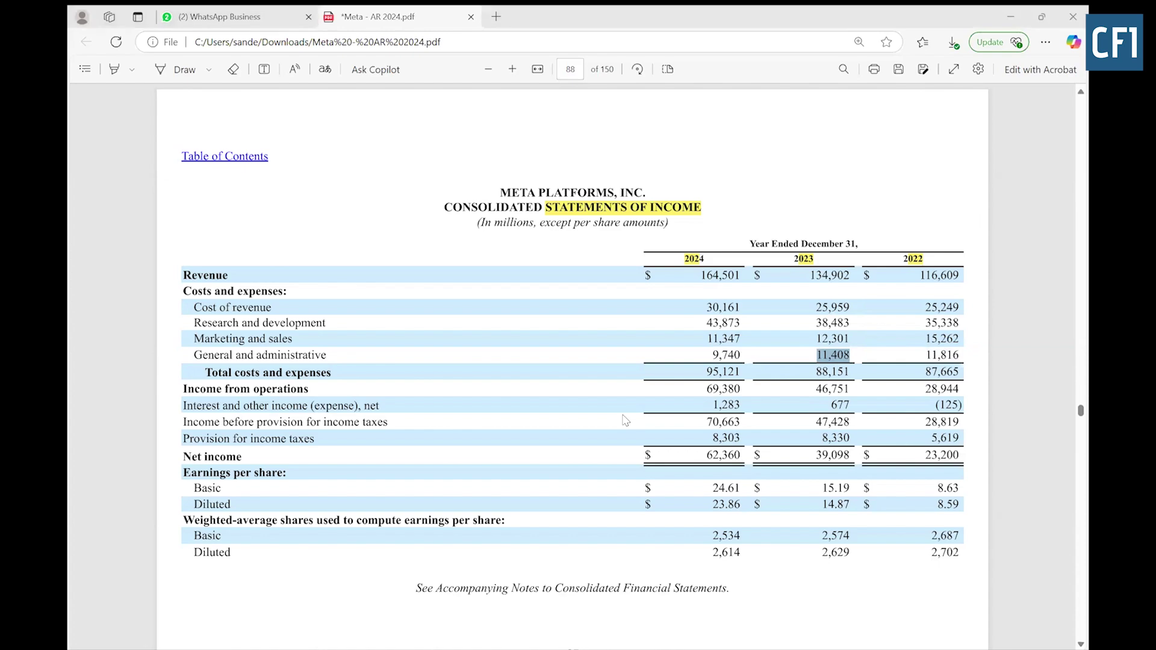
key(alt+Tab)
key(ctrl+v)
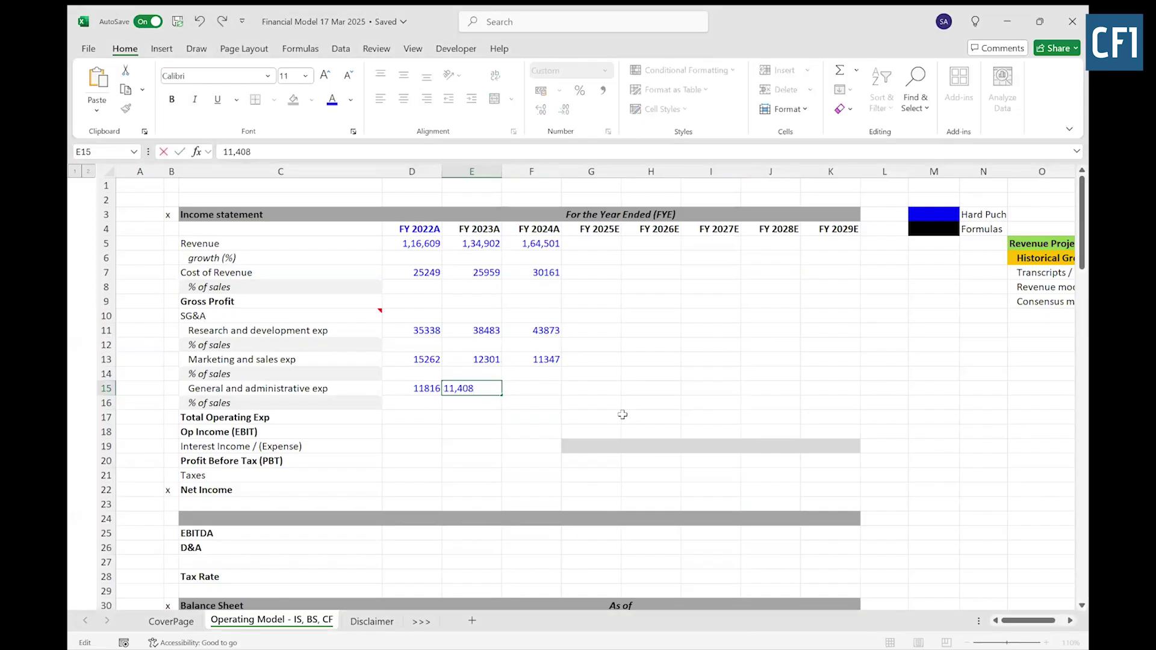
key(Right)
Step: Copy the 2024 general and administrative expense of 9,740 from the annual report PDF into cell F15
key(alt+Tab)
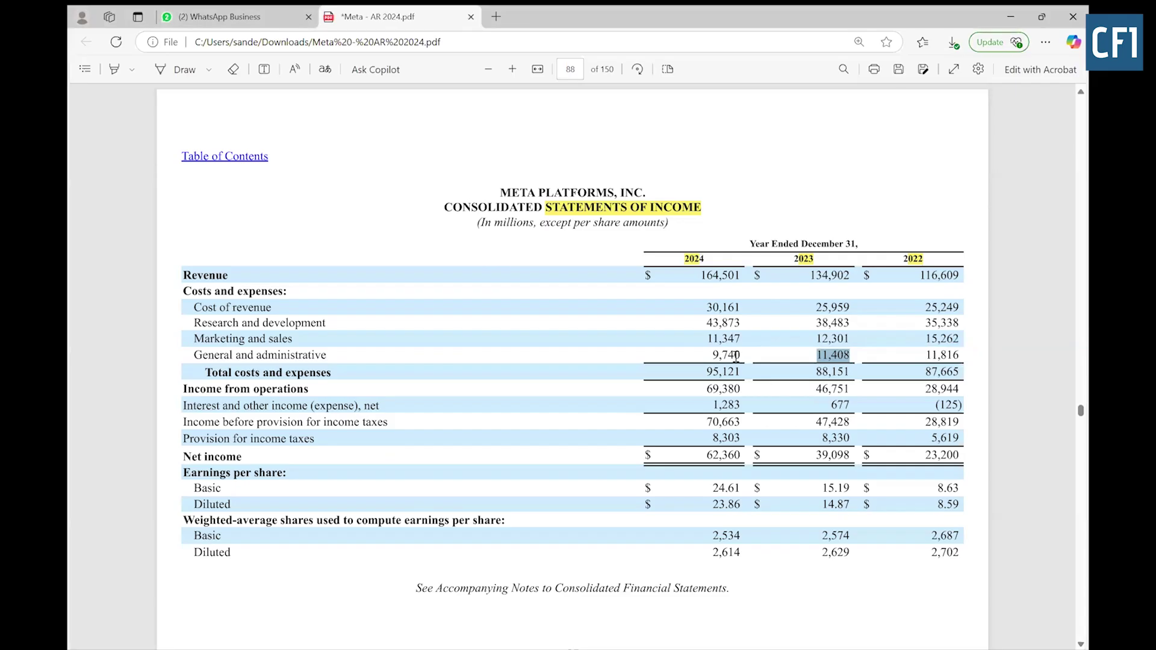
double_click(736, 356)
key(ctrl+c)
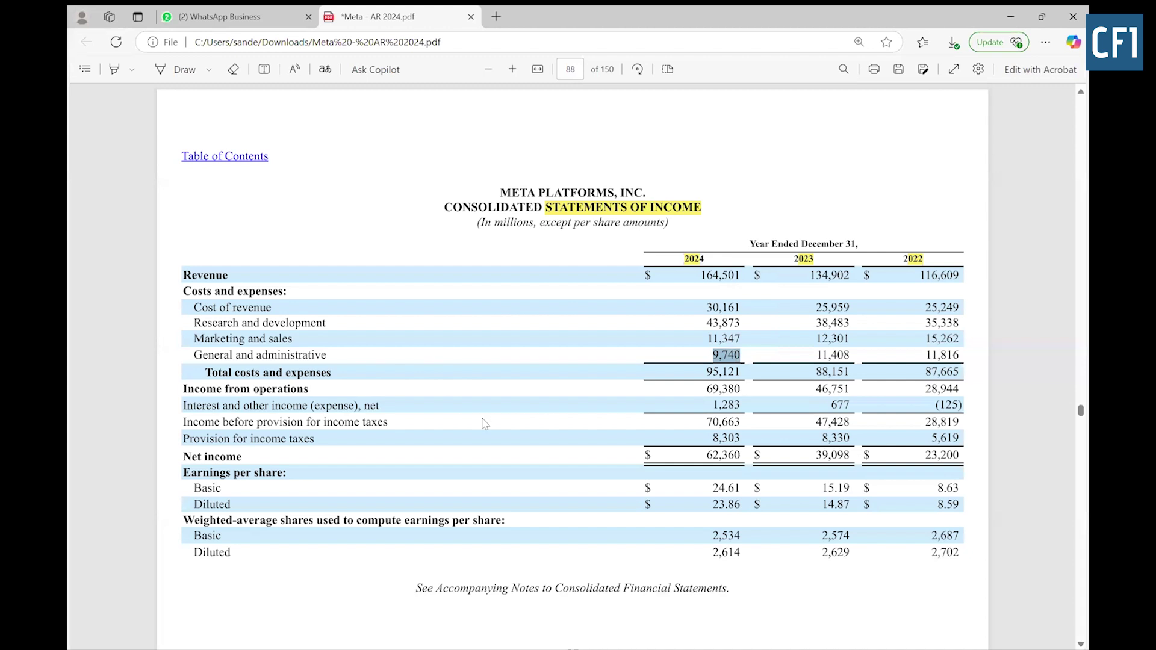
key(alt+Tab)
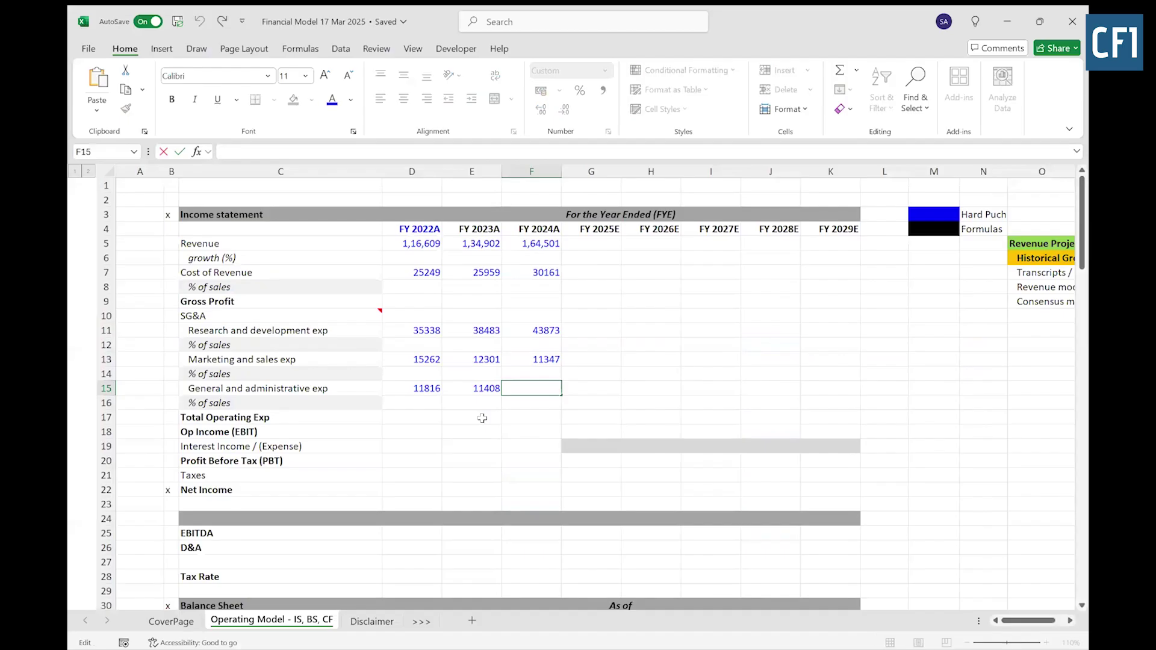
key(ctrl+v)
key(Return)
key(Down)
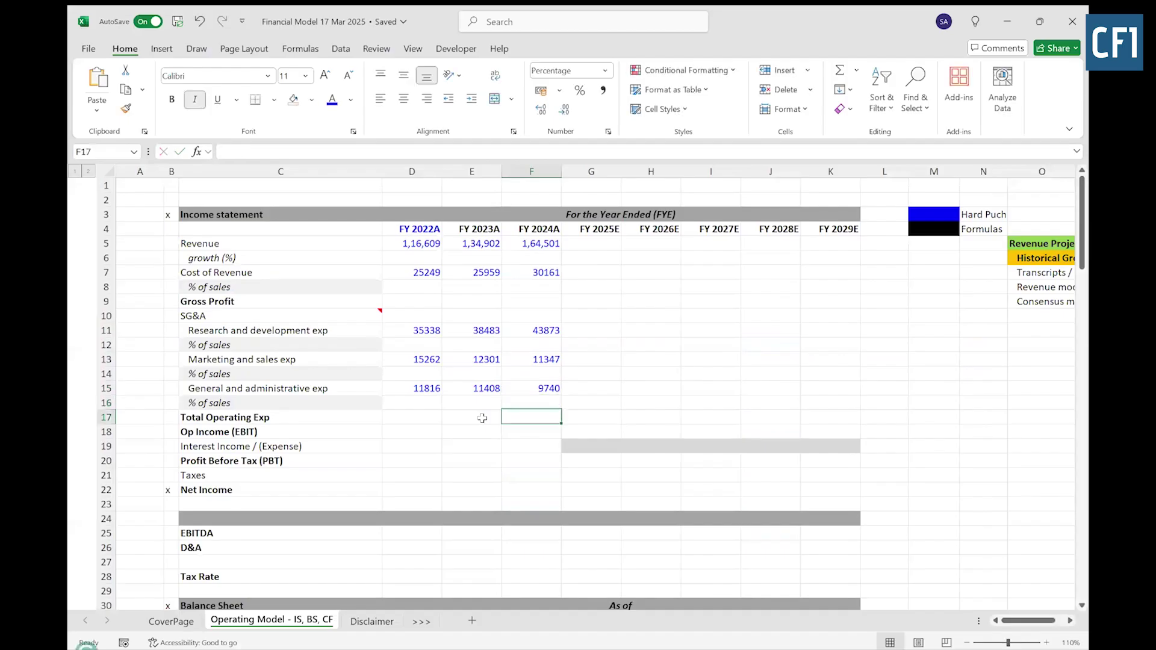
key(Left)
key(Left)
key(Down)
key(alt+Tab)
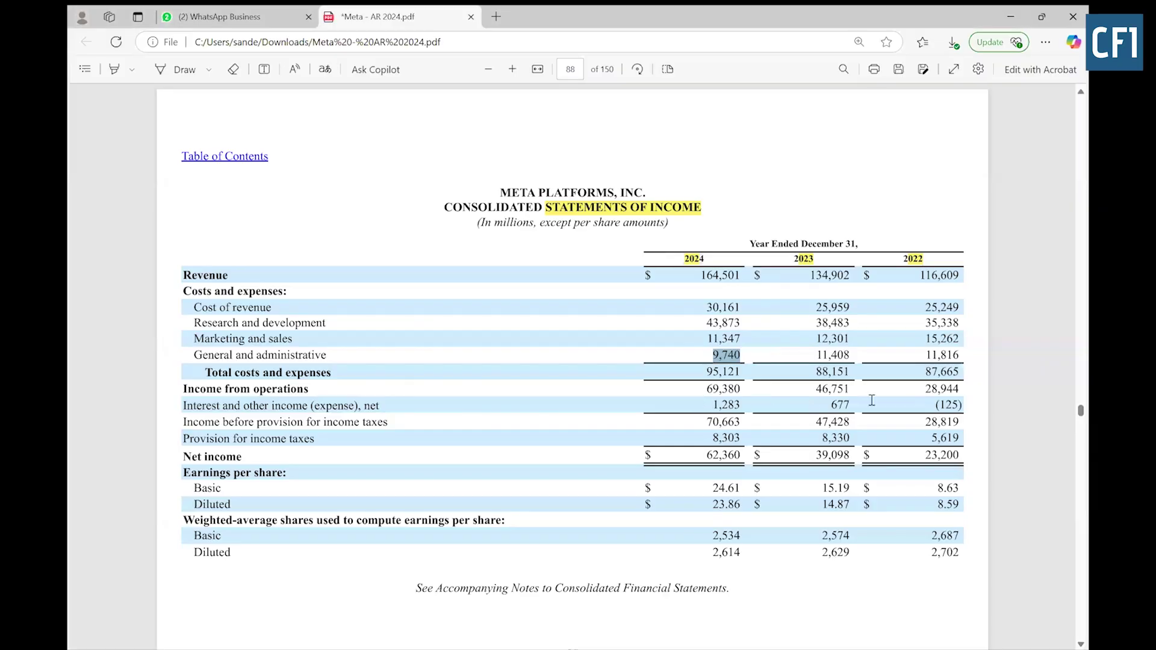
double_click(937, 389)
key(ctrl+c)
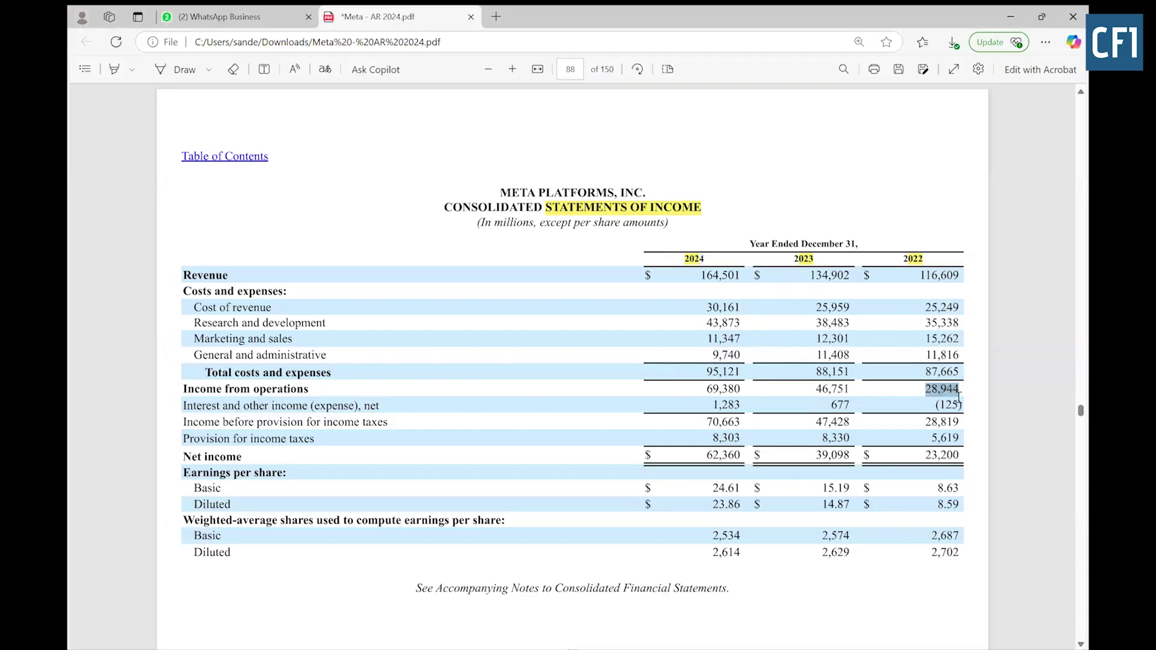
key(alt+Tab)
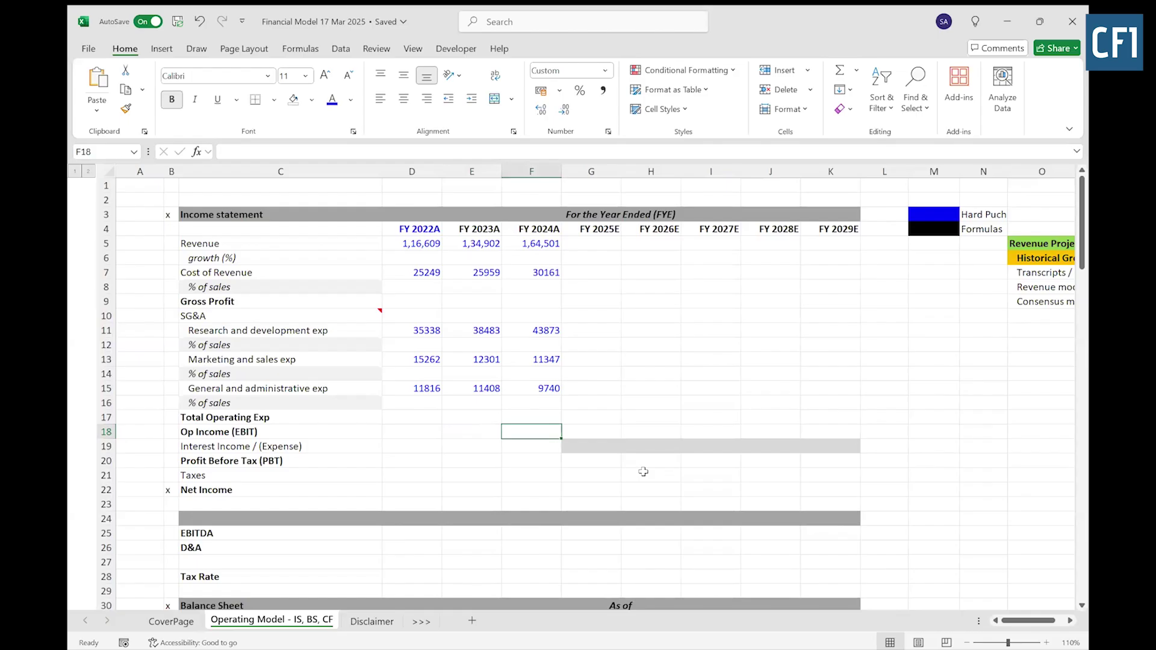
key(Left)
key(Left)
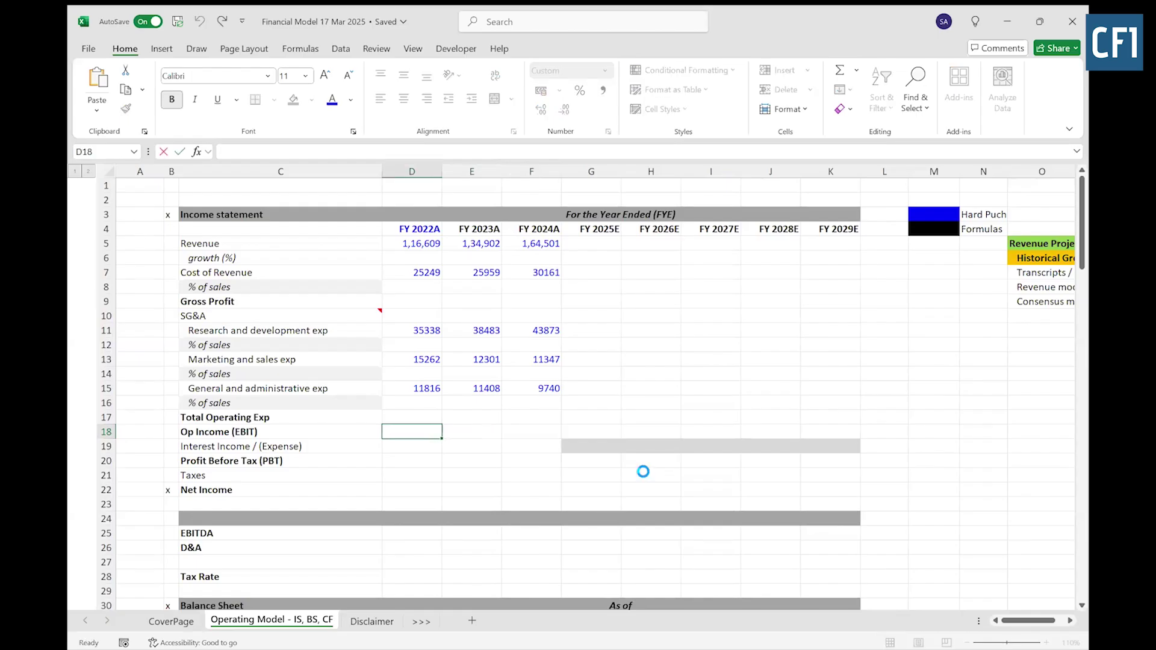
key(ctrl+v)
key(ctrl+Return)
key(ctrl+z)
Step: Copy the 2022 net interest and other expense of (125) from the annual report PDF into cell D19
key(Up)
key(Down)
key(Down)
key(Down)
key(Up)
key(alt+Tab)
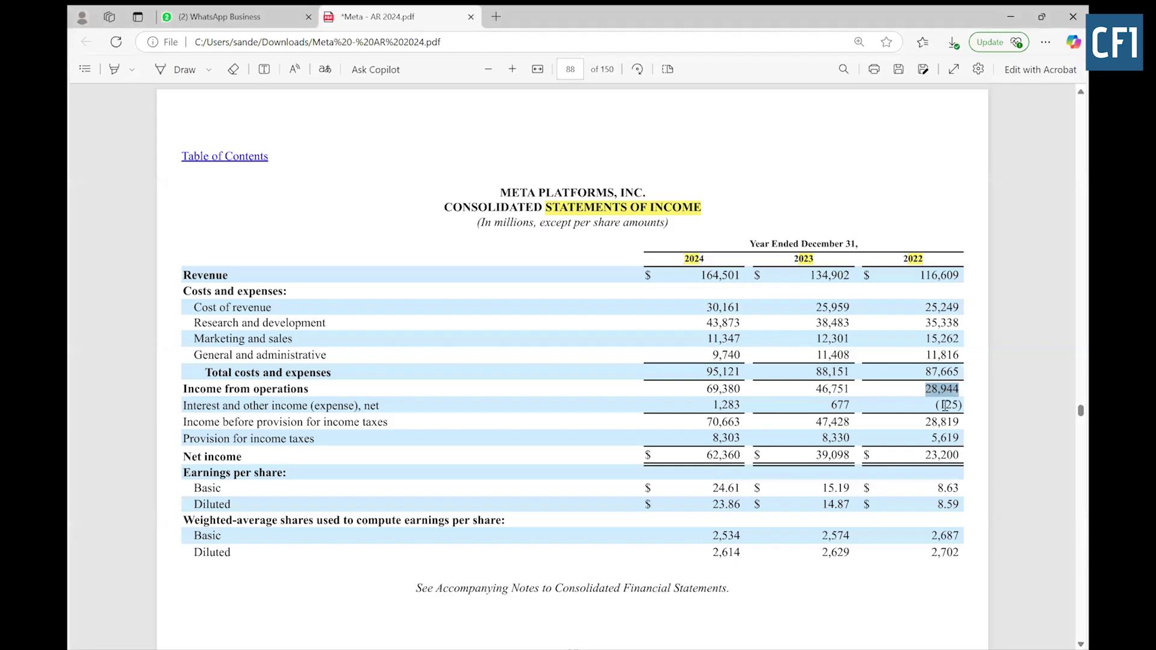
drag(935, 405, 965, 406)
key(ctrl+c)
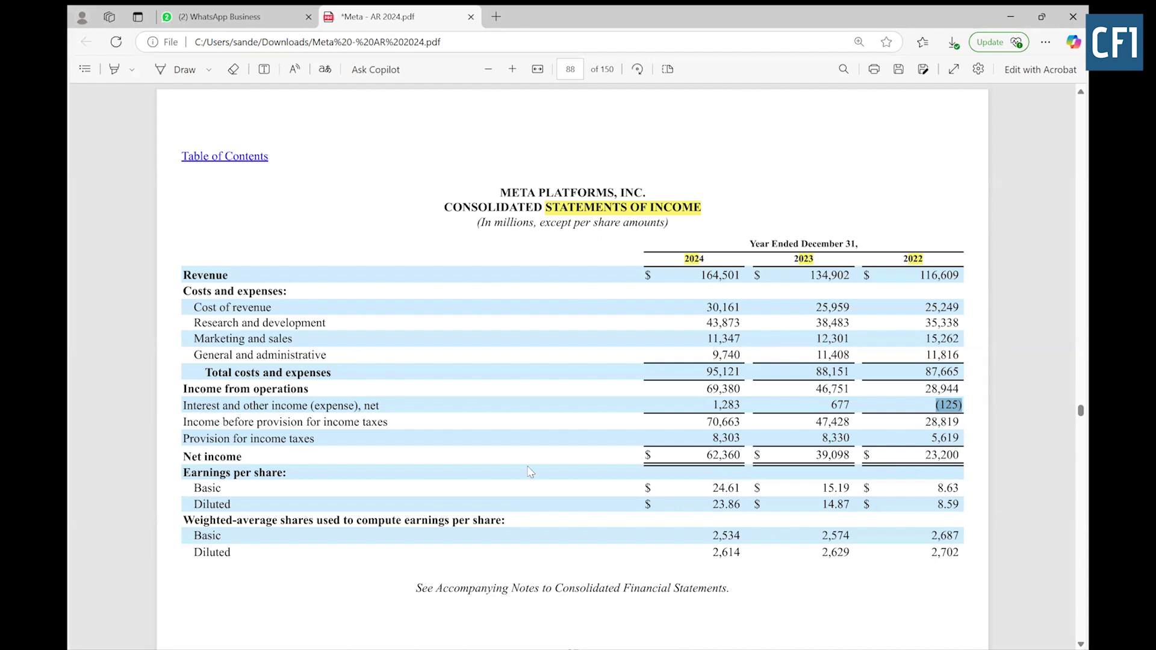
key(alt+Tab)
key(ctrl+v)
key(Tab)
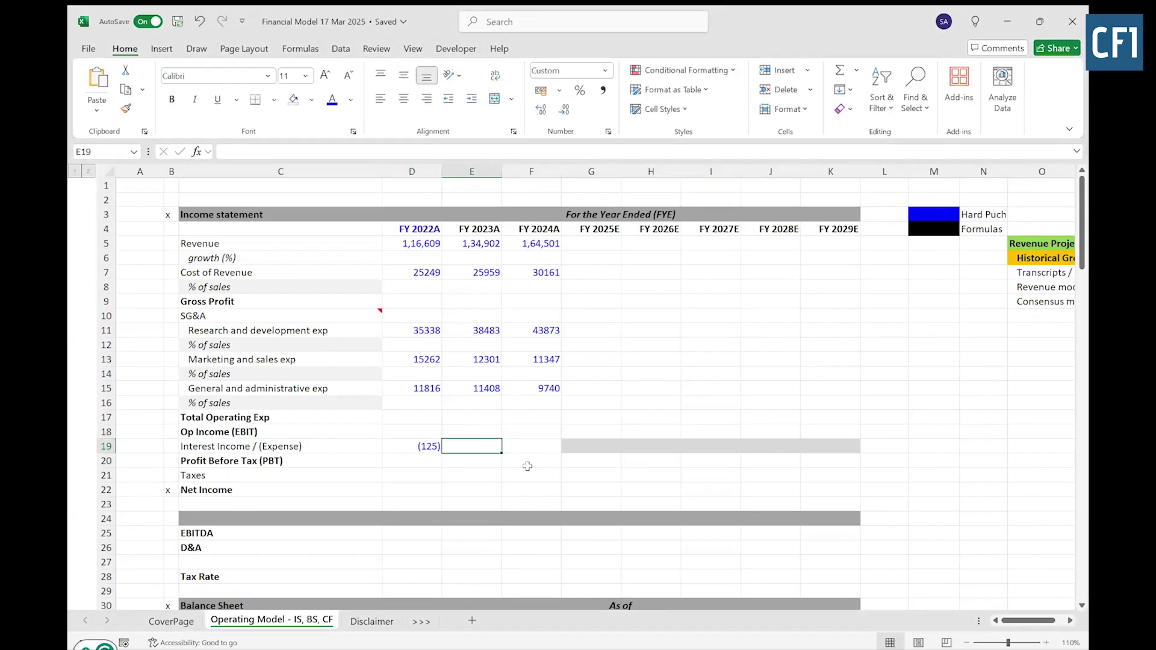
Step: Enter the 2023 net interest and other income of 677 from the annual report PDF in cell E19
key(alt+Tab)
double_click(840, 405)
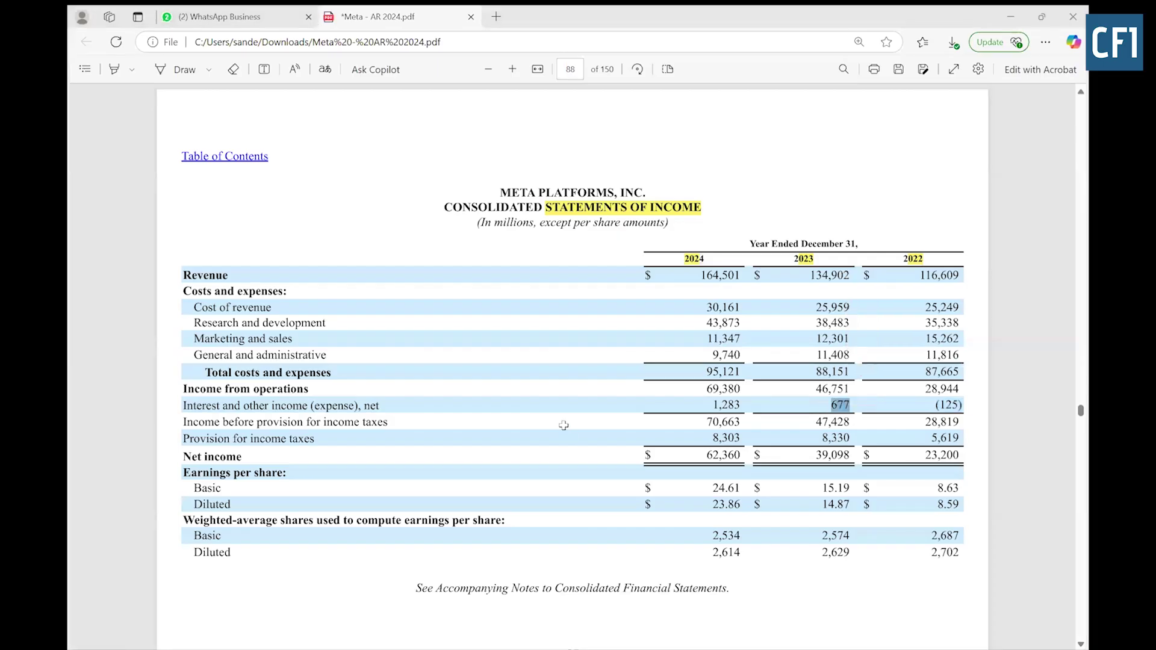
key(alt+Tab)
text(677)
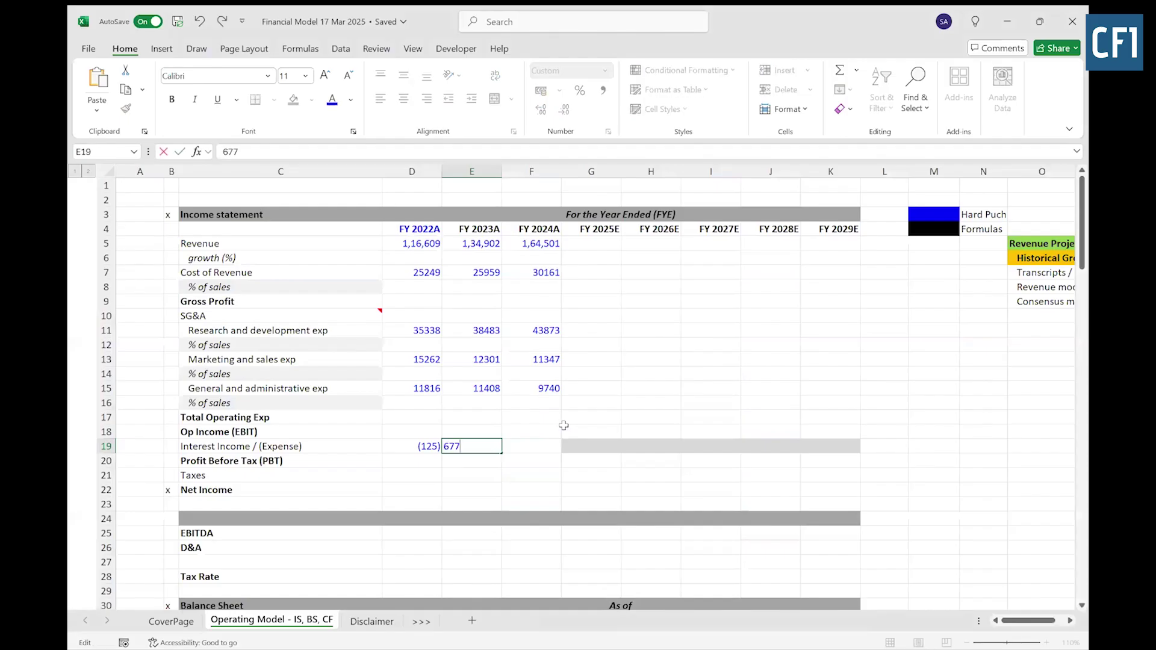
key(Return)
Step: Copy the 2024 net interest and other income of 1,283 from the annual report PDF into cell F19
drag(271, 415, 527, 427)
click(524, 446)
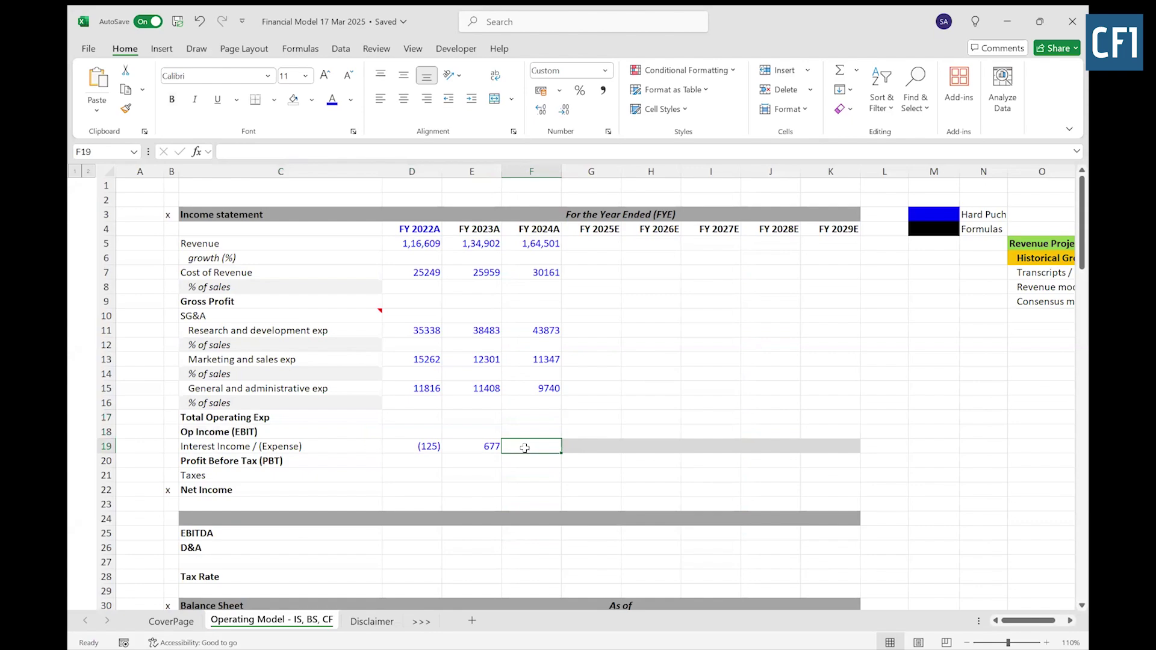
key(alt+Tab)
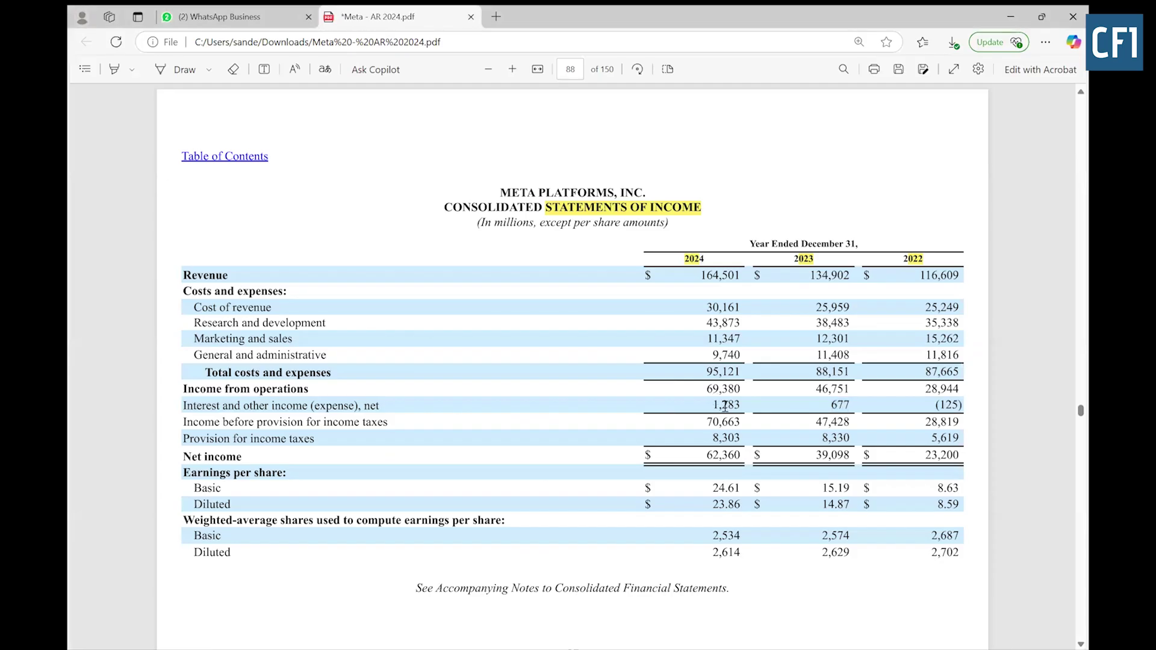
double_click(725, 407)
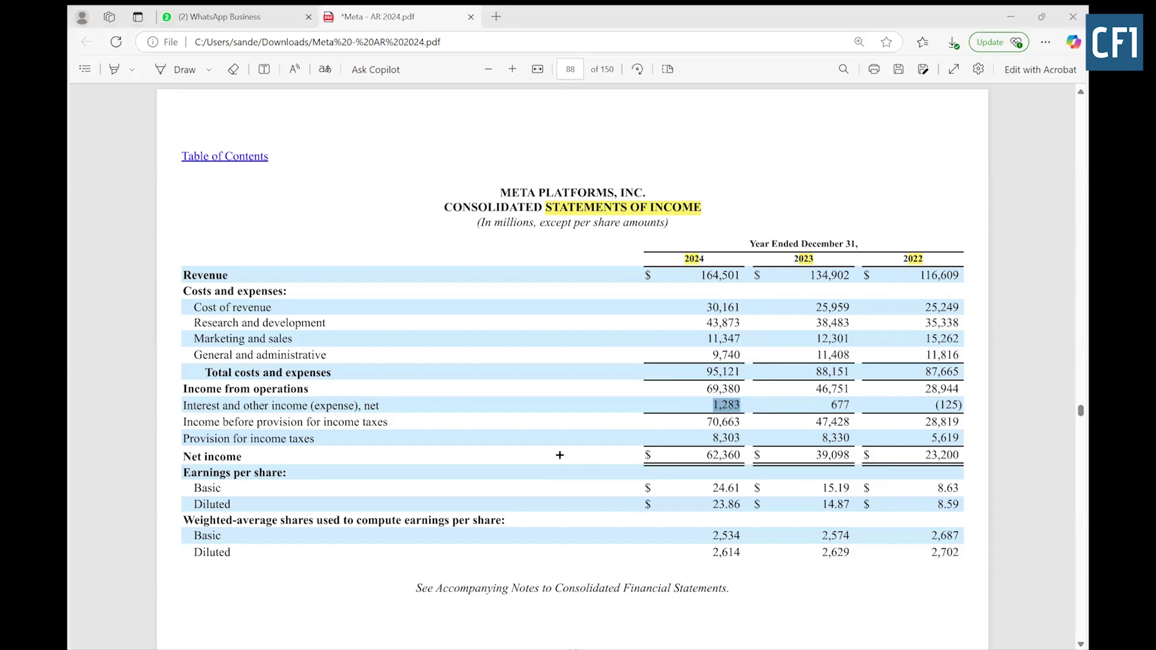
key(ctrl+c)
key(alt+Tab)
key(ctrl+v)
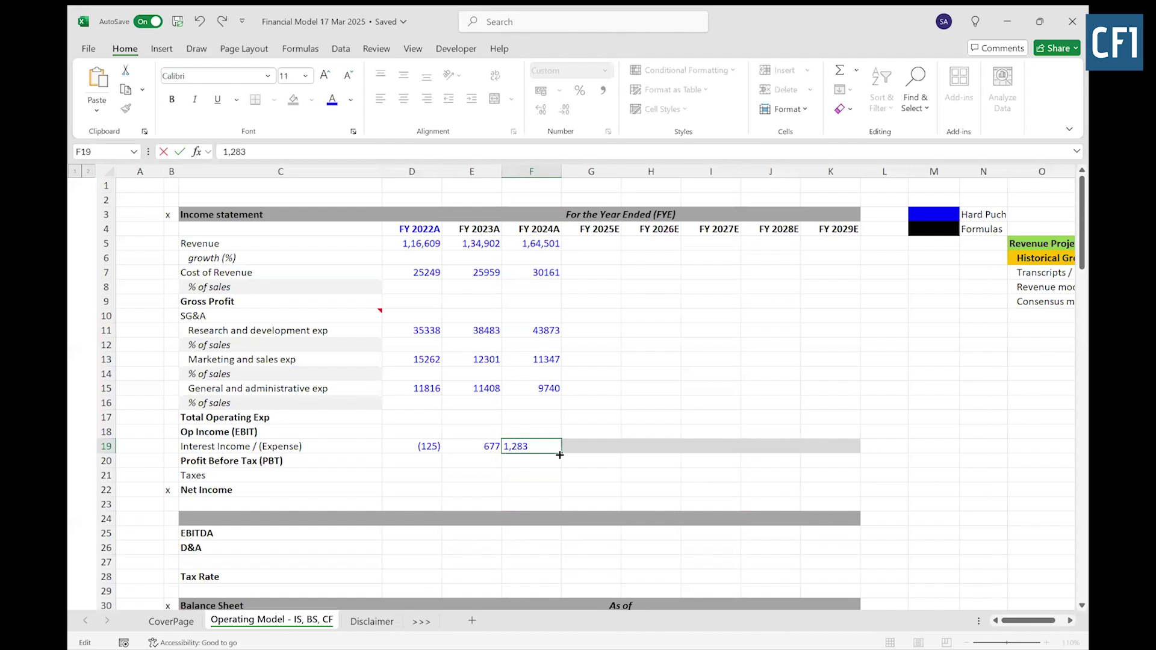
key(Return)
Step: Copy the 2022 provision for income taxes of 5,619 from the annual report PDF into cell D21
key(Down)
key(Left)
key(Left)
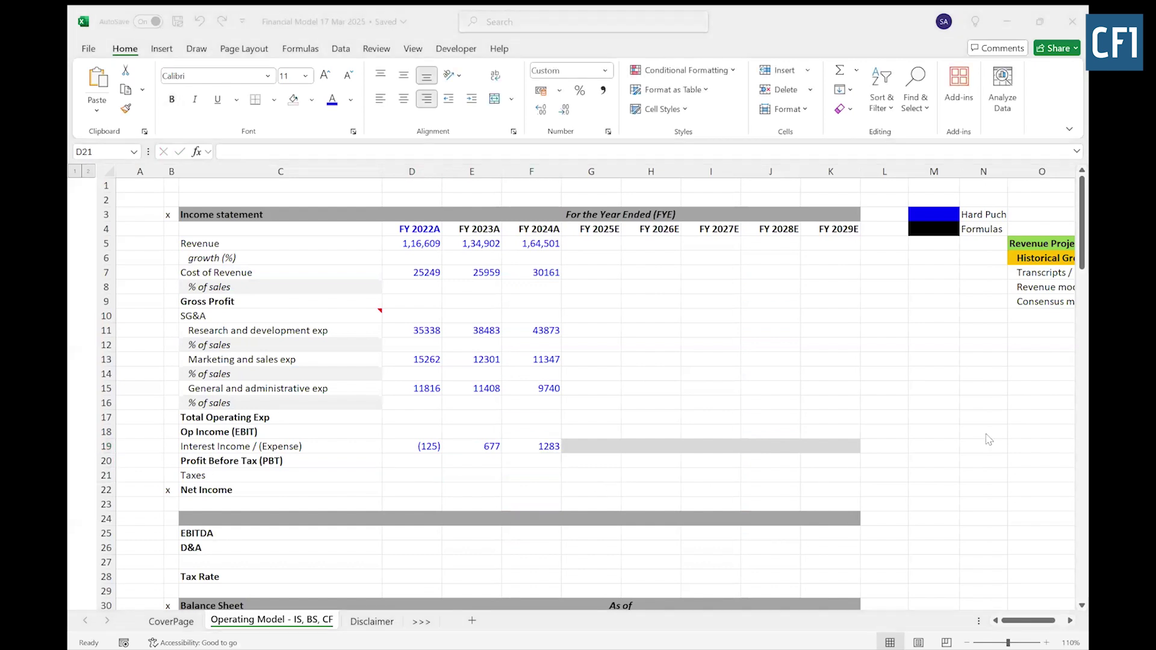
key(alt+Tab)
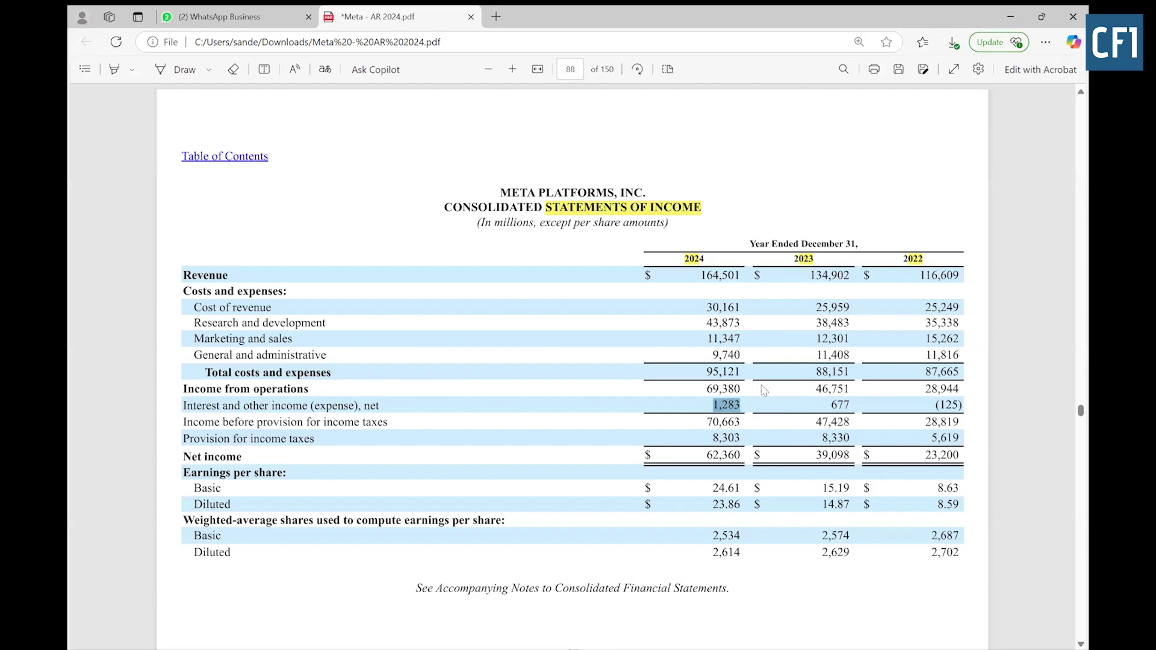
double_click(940, 438)
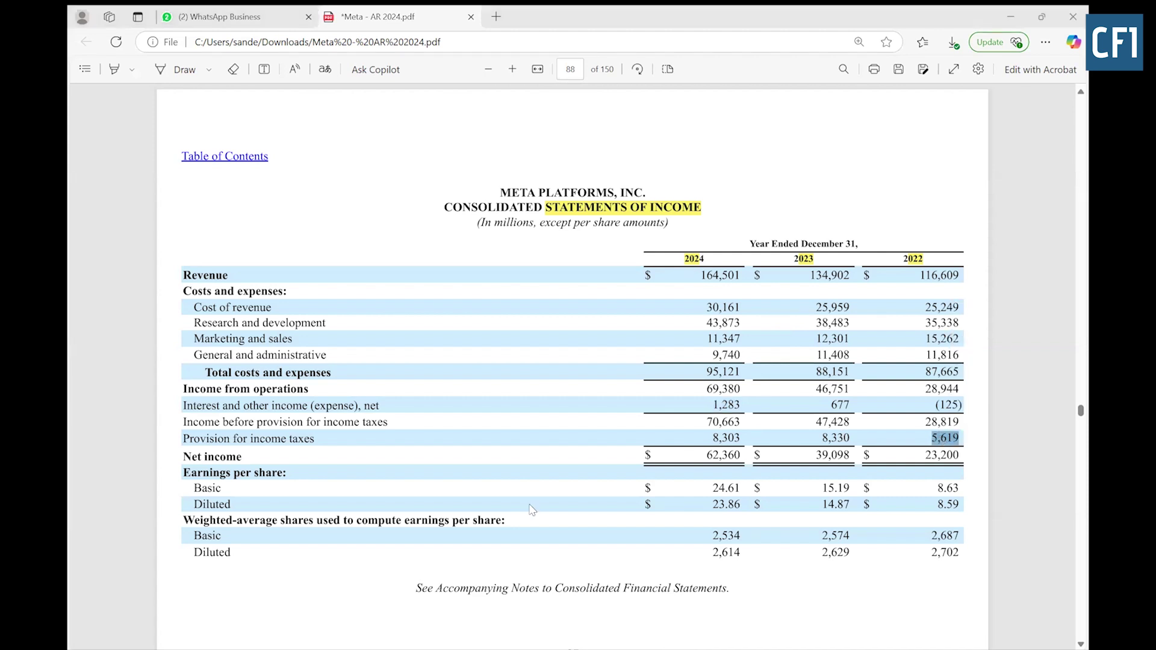
key(alt+Tab)
key(ctrl+v)
key(Tab)
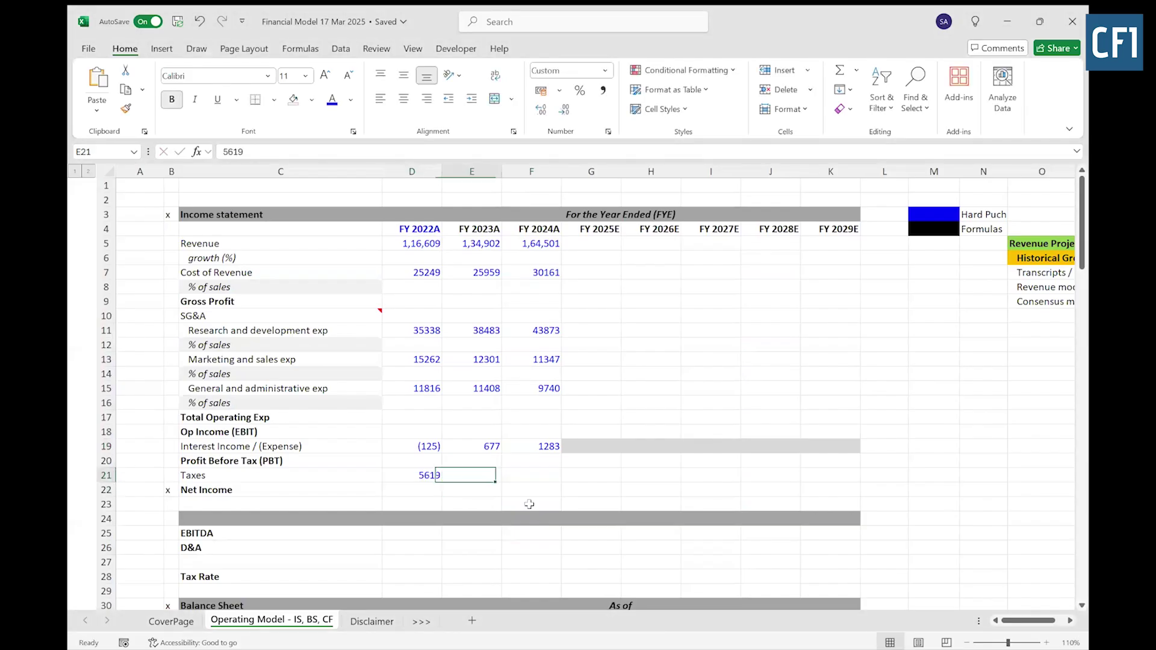
Step: Copy the 2023 provision for income taxes of 8,330 from the annual report PDF into cell E21
key(alt+Tab)
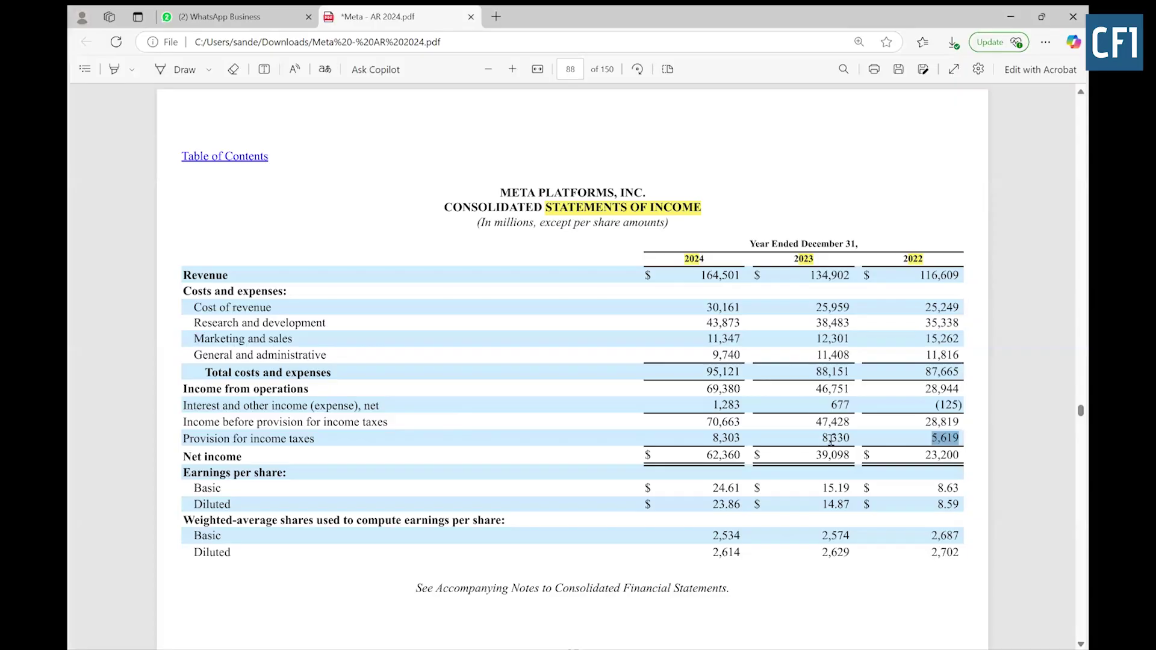
double_click(831, 439)
key(alt+Tab)
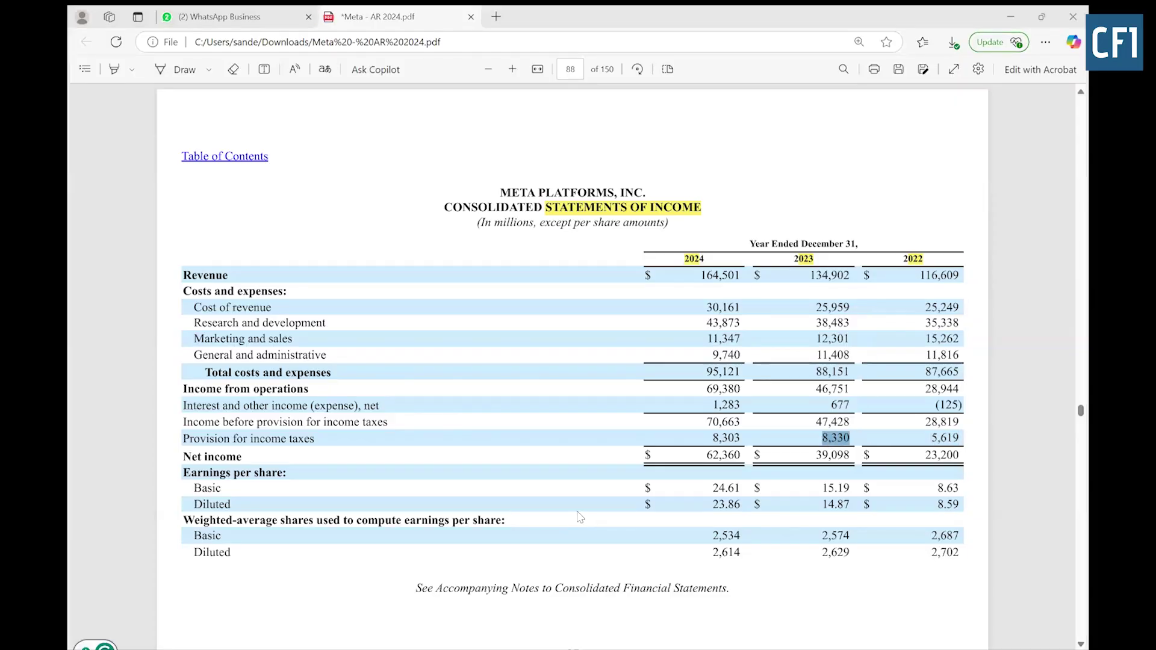
key(ctrl+v)
key(Tab)
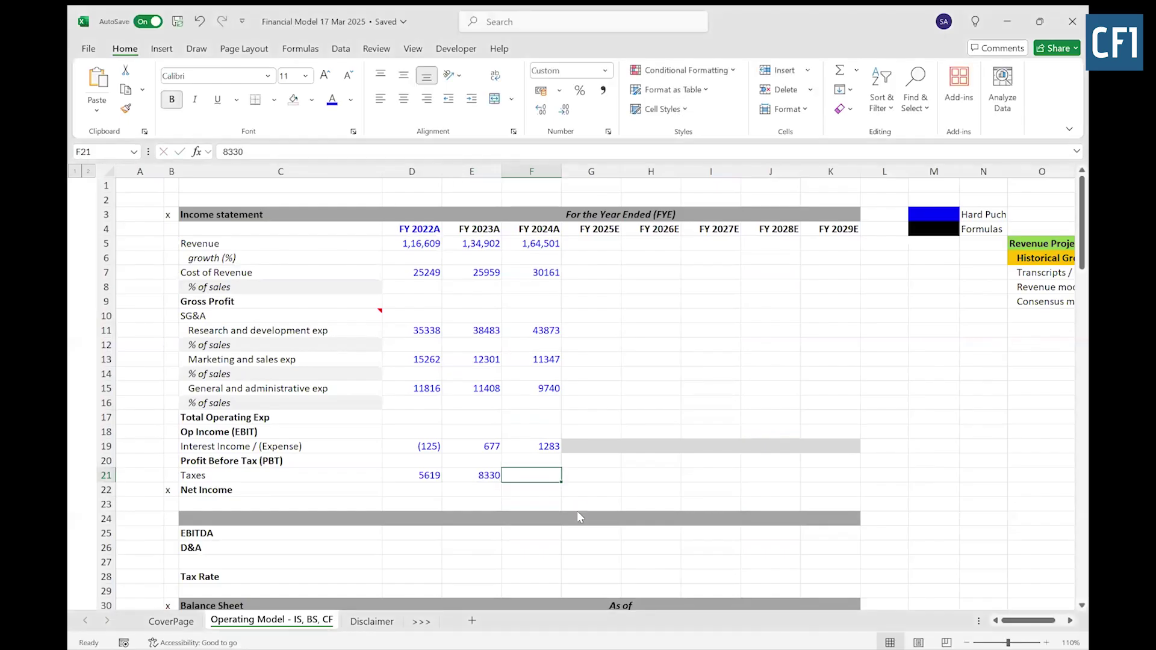
Step: Copy the 2024 provision for income taxes of 8,303 from the annual report PDF into cell F21
key(alt+Tab)
double_click(718, 437)
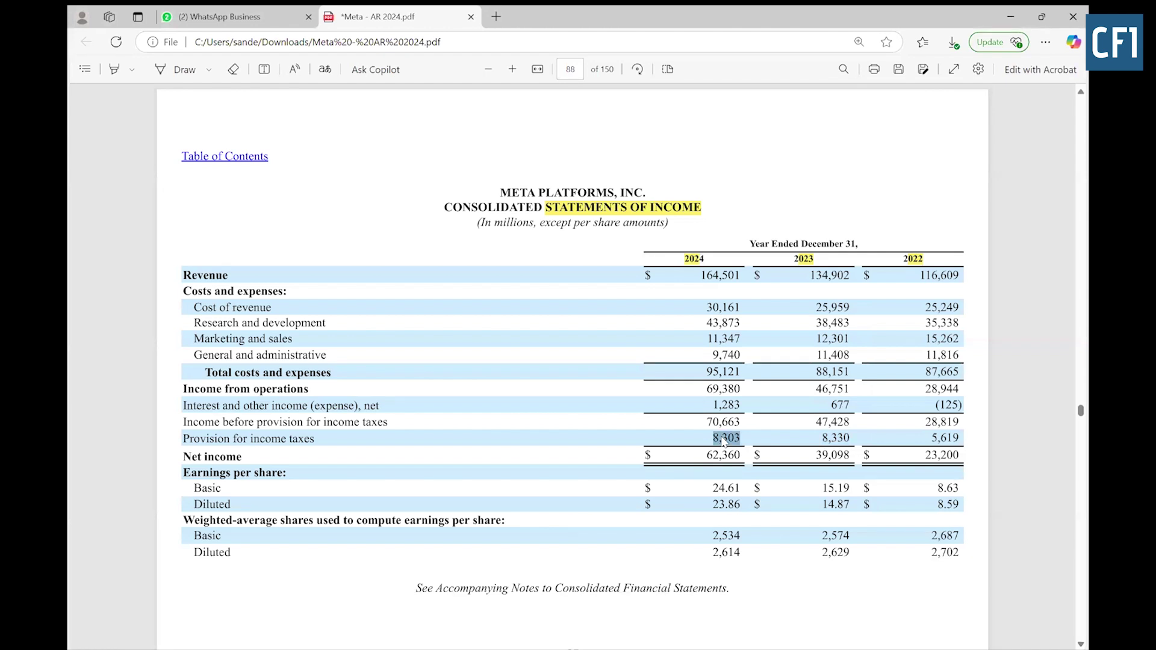
key(ctrl+c)
key(alt+Tab)
key(ctrl+v)
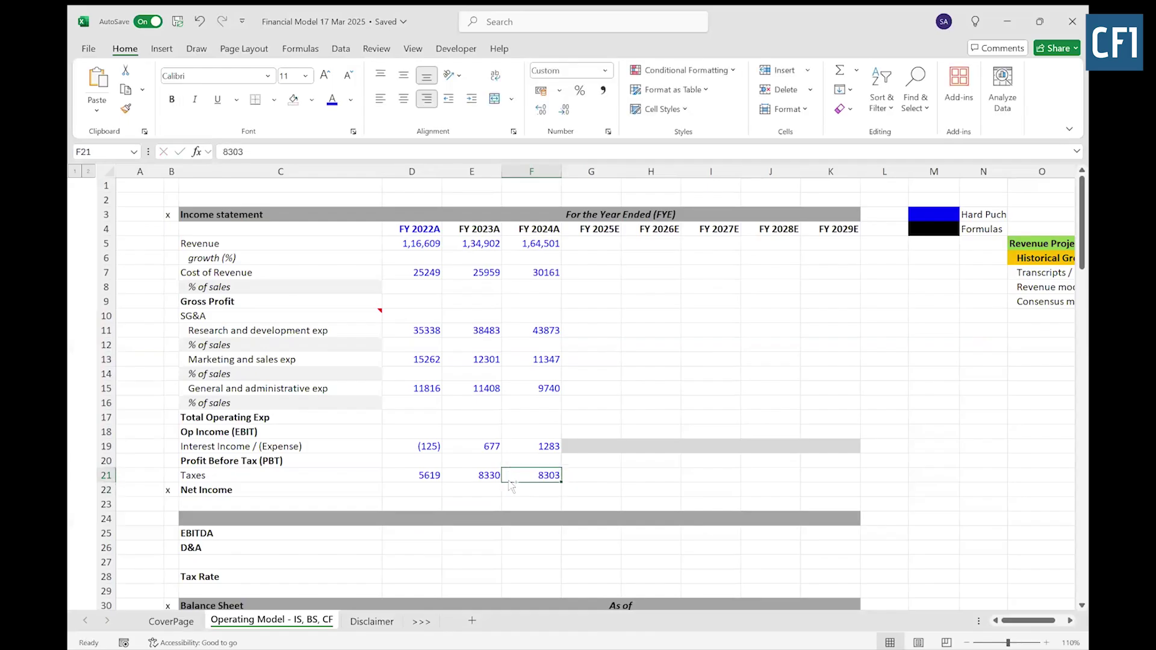
Step: Select the historical income statement figures in the FY 2022 to FY 2024 columns, extending upward from the Taxes row
key(shift+Left)
key(shift+Left)
key(shift+Left)
key(shift+Up)
key(shift+Up)
key(shift+Up)
key(shift+Up)
key(shift+Up)
key(shift+Up)
key(shift+Up)
key(shift+Up)
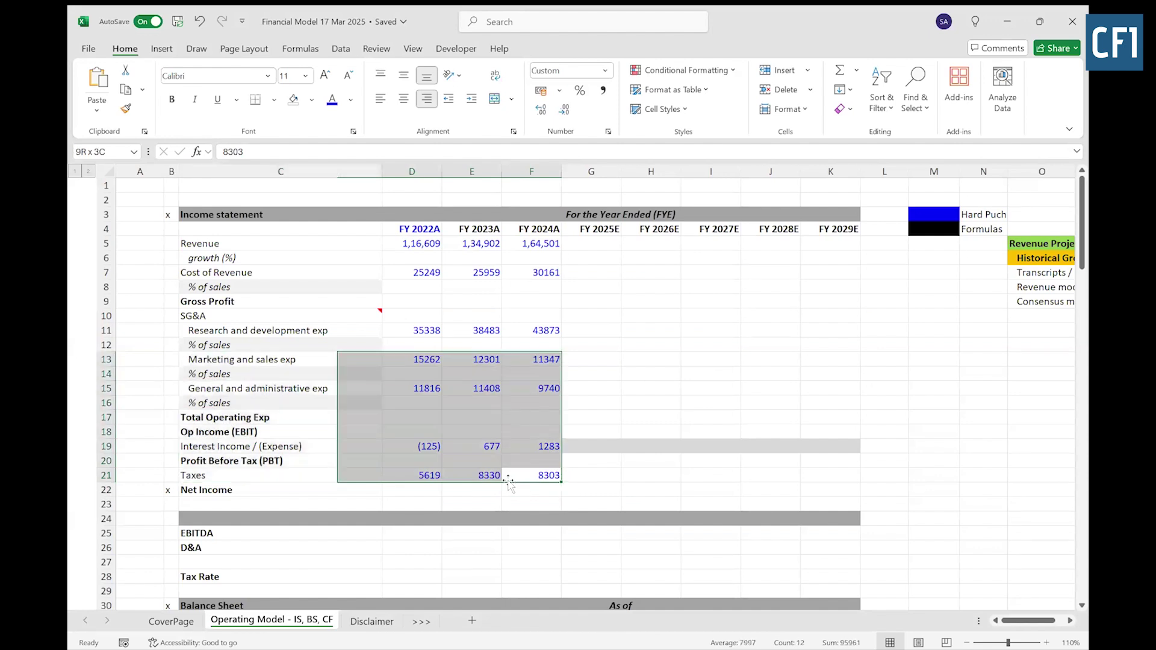
key(shift+Right)
key(shift+Right)
key(shift+Left)
key(shift+Up)
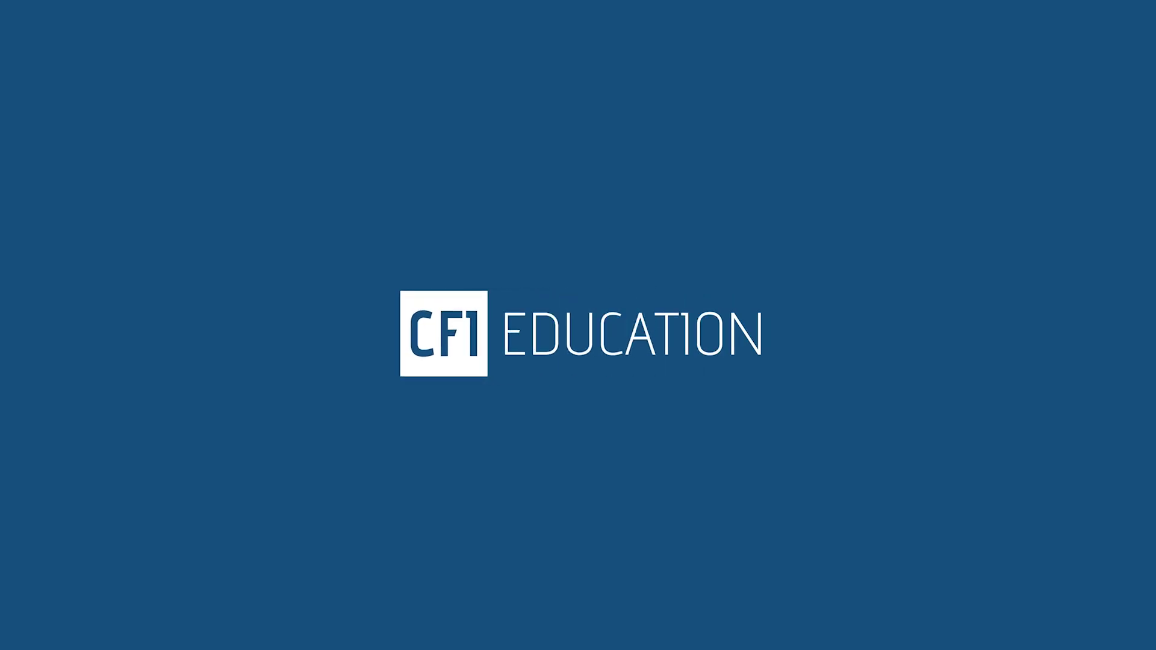